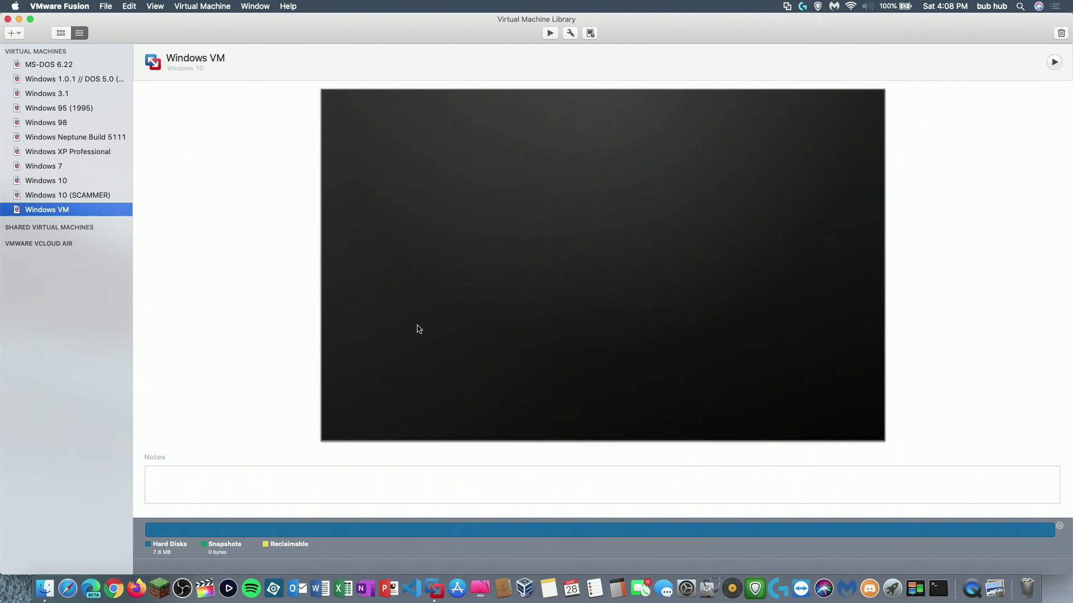
Step: Give the Fusion Windows VM 4 processor cores and 8024 MB of memory, then close Settings
click(572, 32)
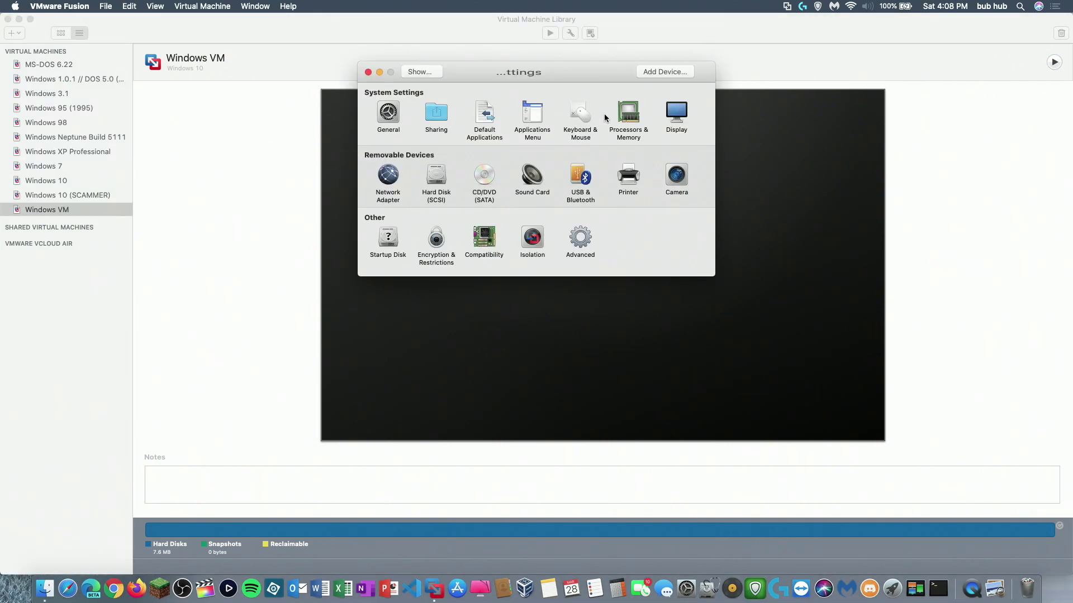
click(627, 114)
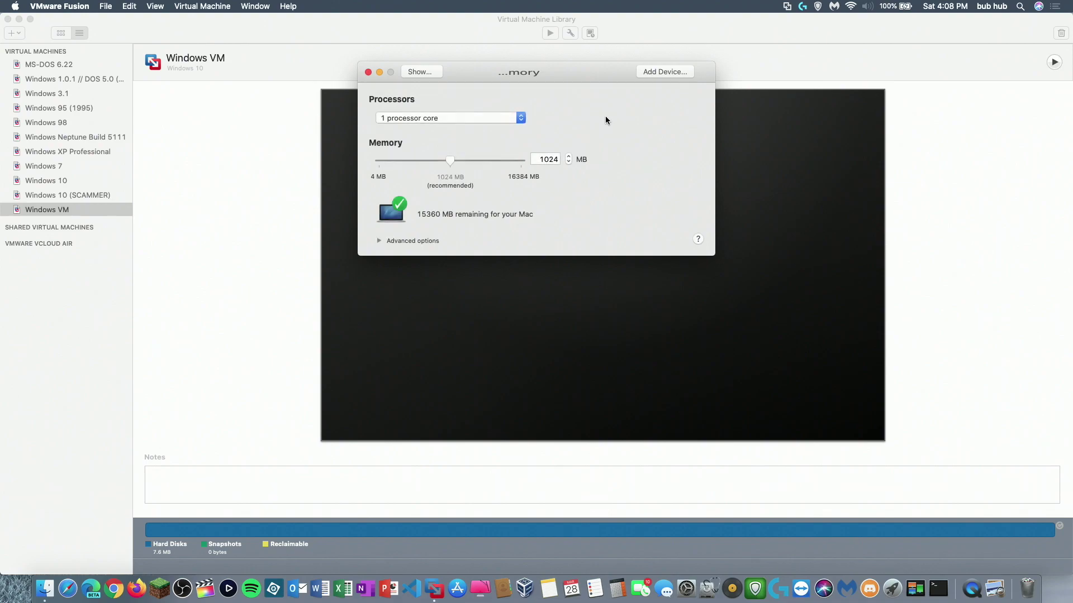
click(383, 117)
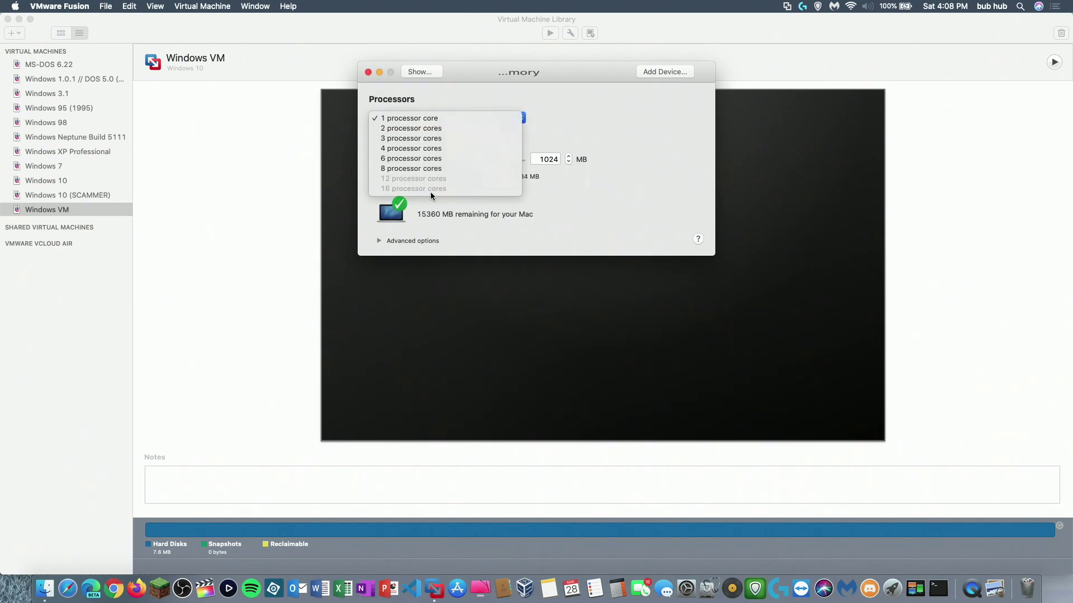
click(448, 161)
click(492, 118)
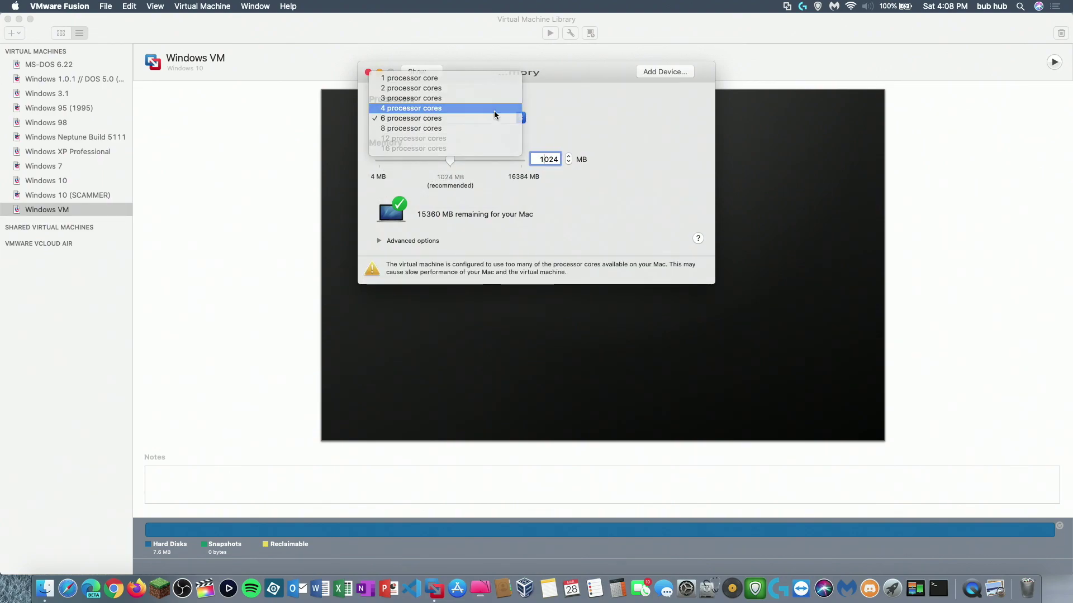
click(494, 111)
click(551, 160)
key(Left)
key(Left)
key(BackSpace)
text(8)
key(Return)
click(368, 72)
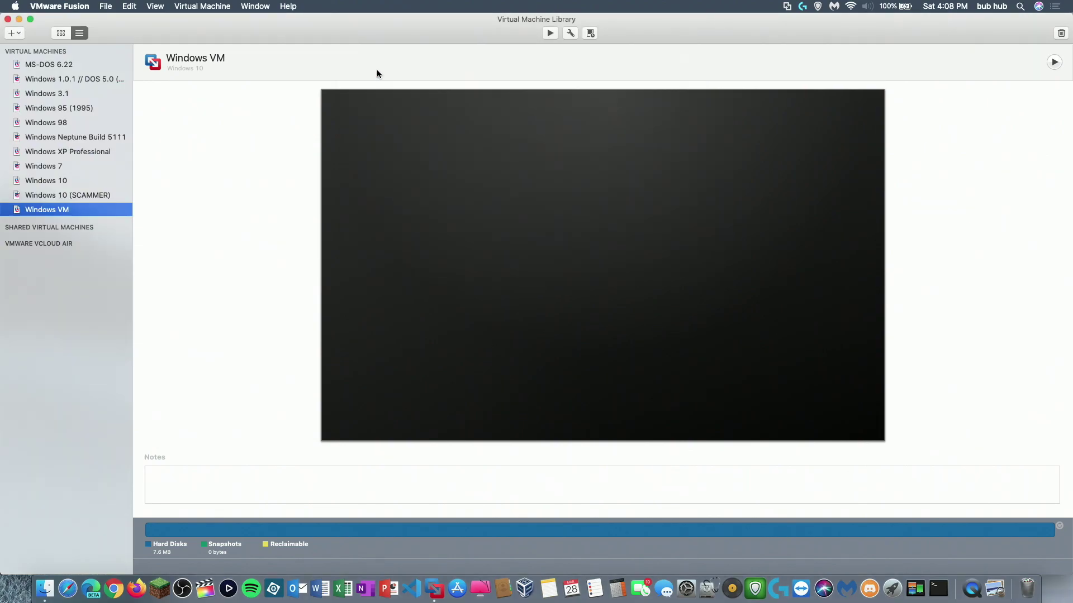
Step: Run the VM full screen and start a custom Windows install on Drive 0's unallocated space
click(549, 33)
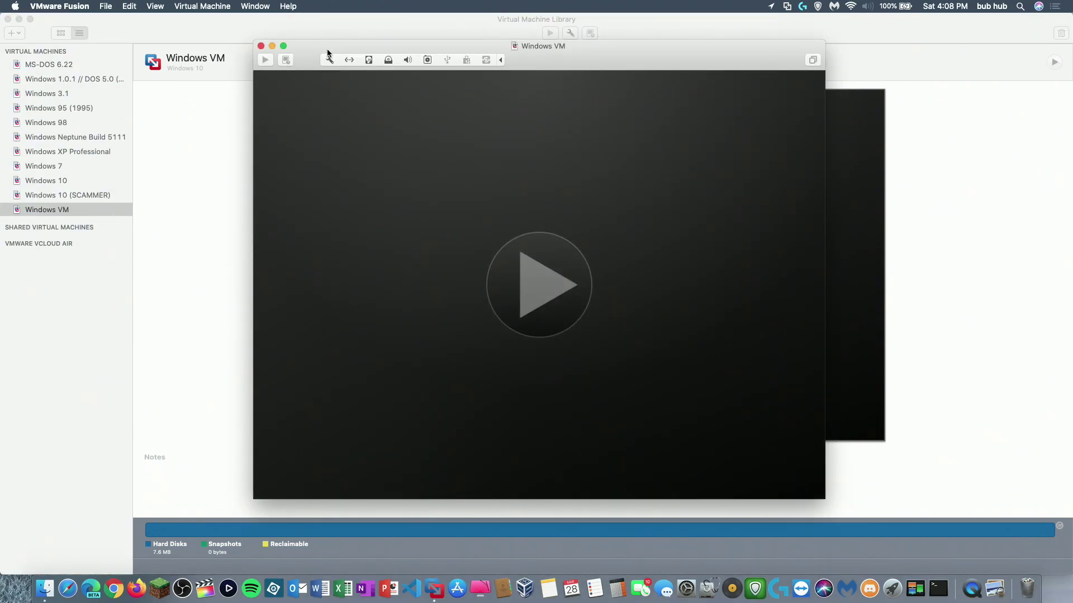
click(283, 45)
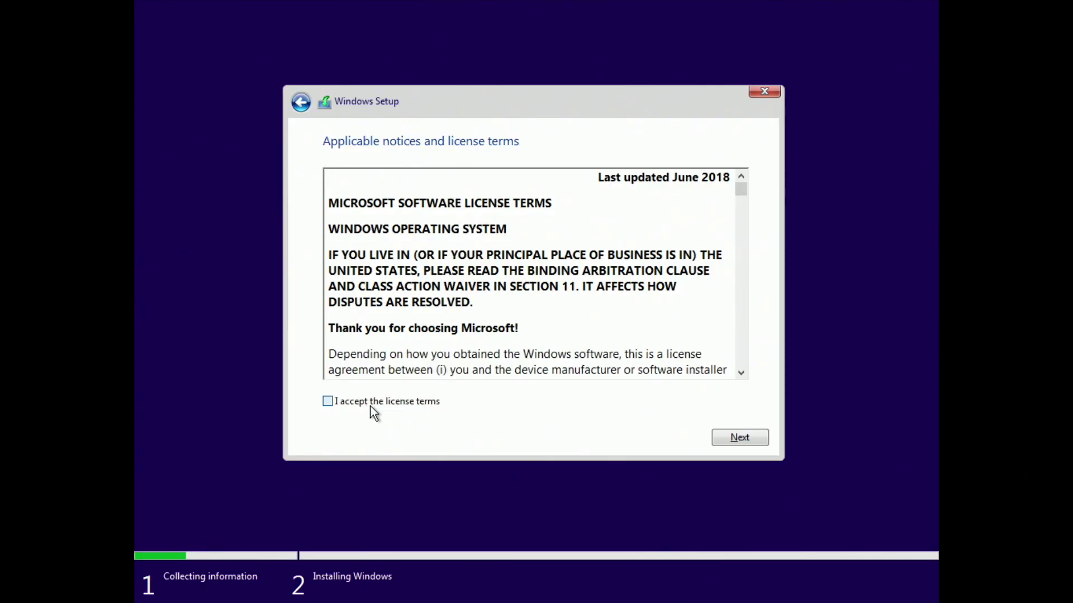
click(327, 401)
click(716, 443)
click(428, 260)
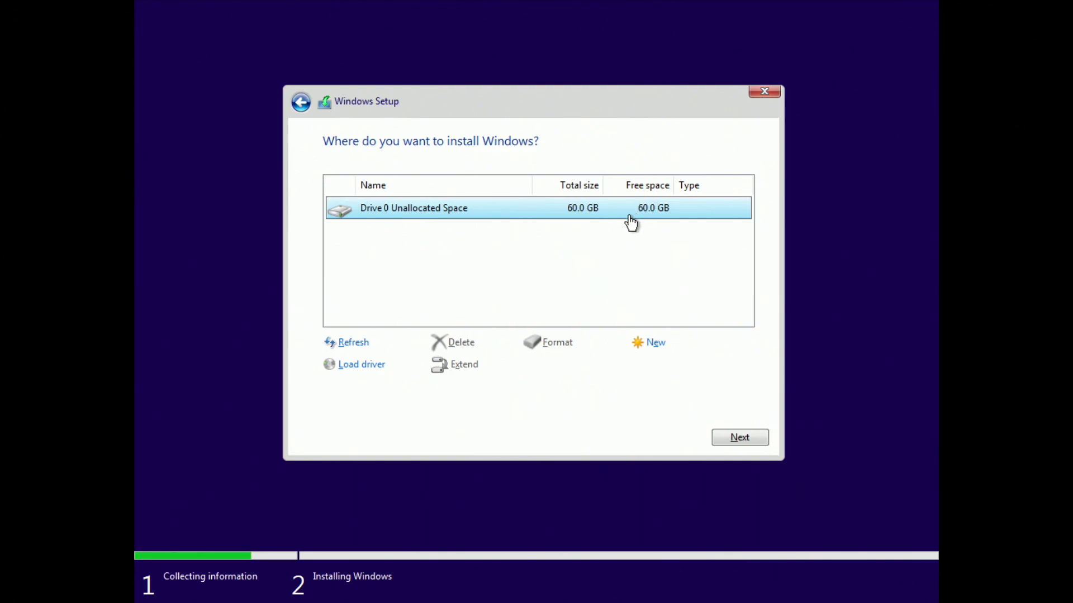
click(746, 439)
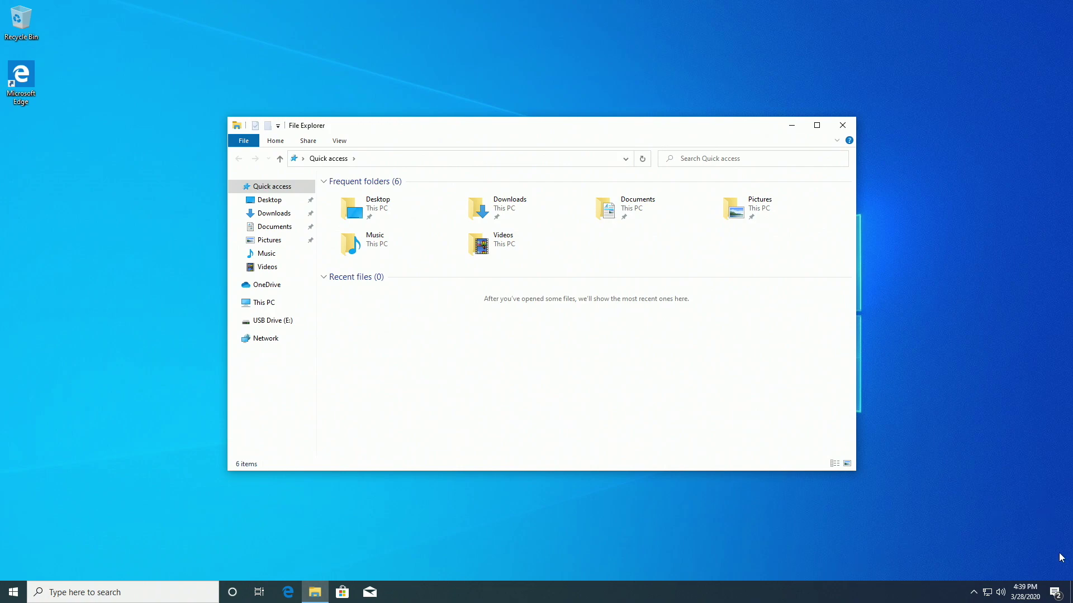
Step: Show This PC in File Explorer, listing Local Disk (C:), DVD Drive (D:) and USB Drive (E:)
click(974, 589)
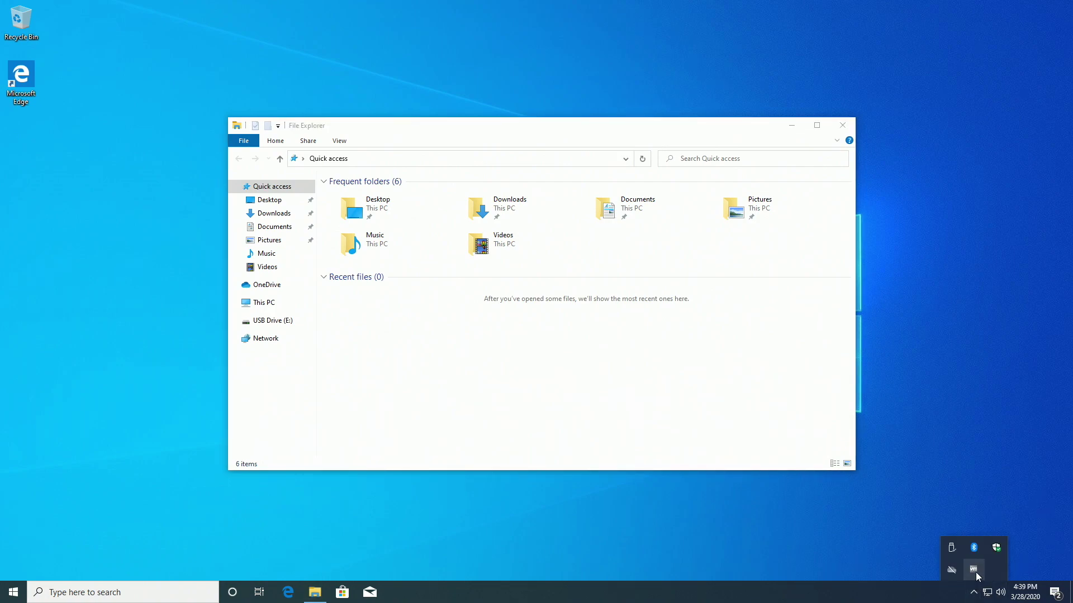
click(442, 381)
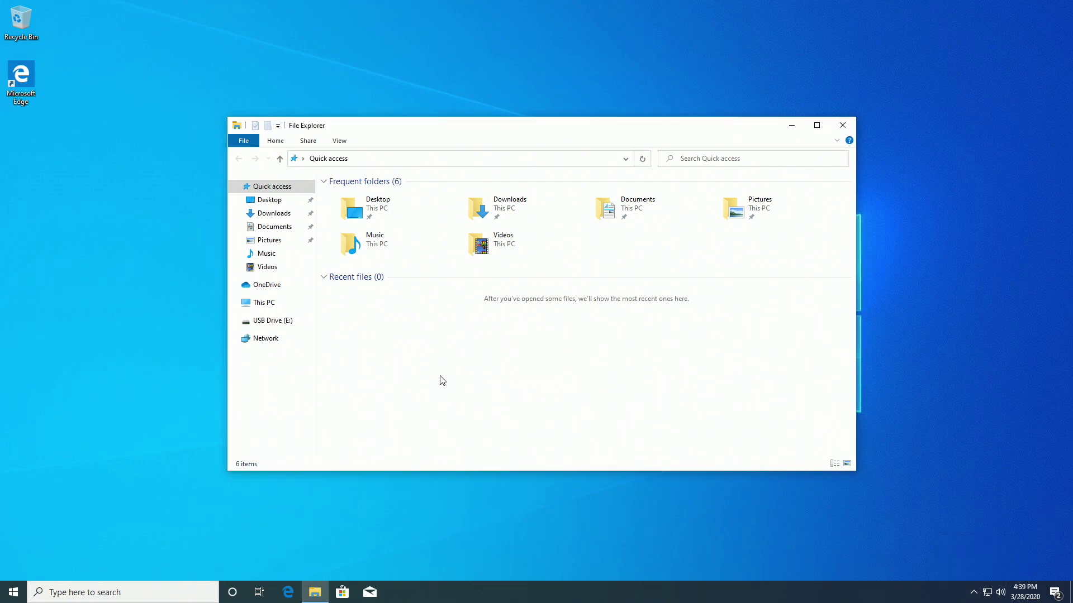
click(280, 303)
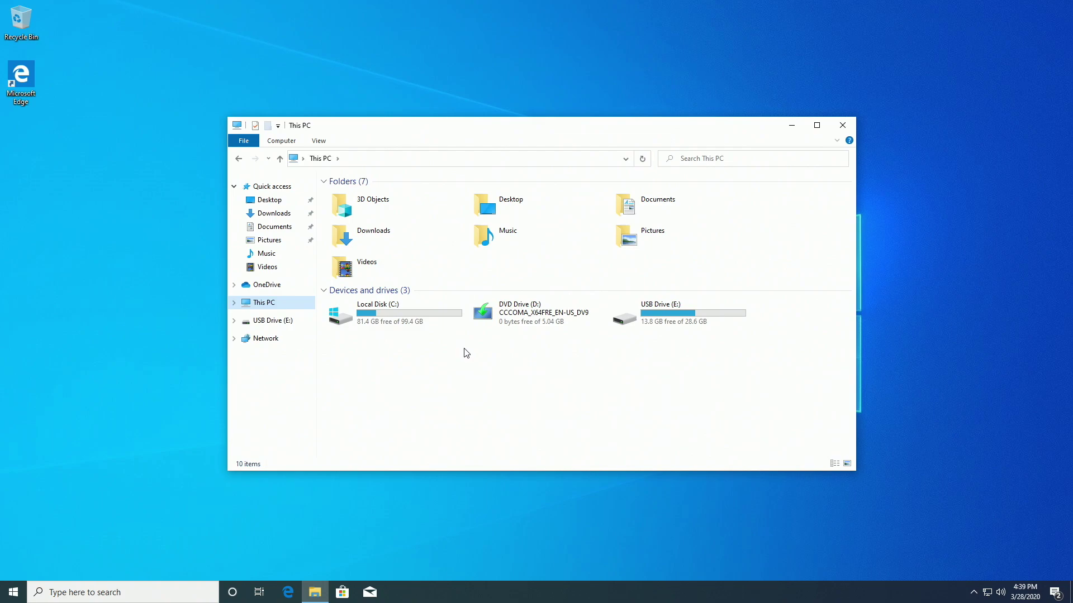
Step: Launch the VMware-player-15.5.2 installer from the Virtualization Software folder on USB Drive (E:)
double_click(701, 315)
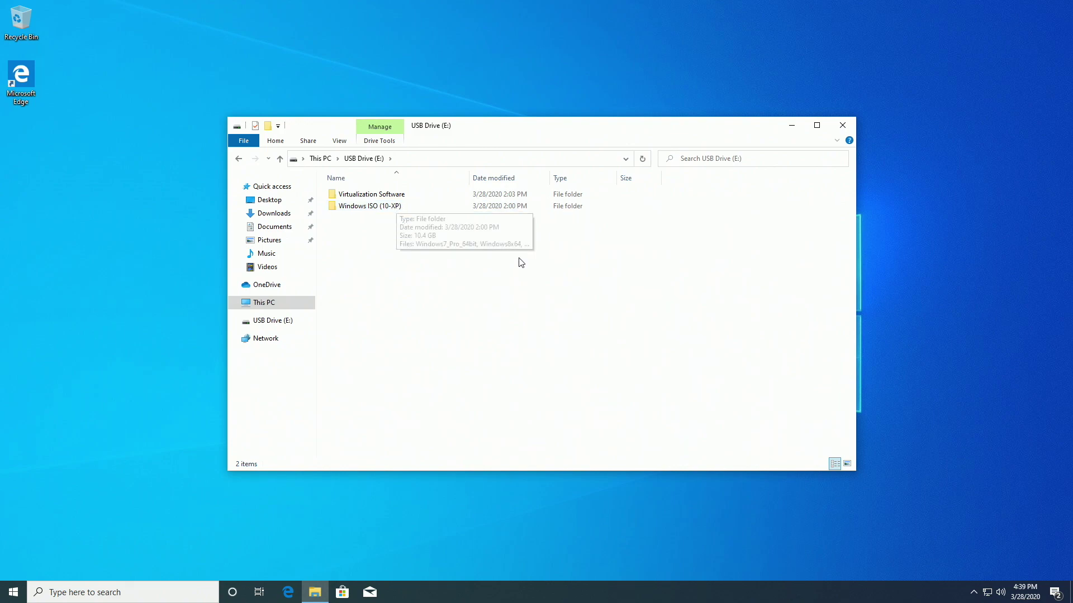
click(373, 195)
double_click(373, 195)
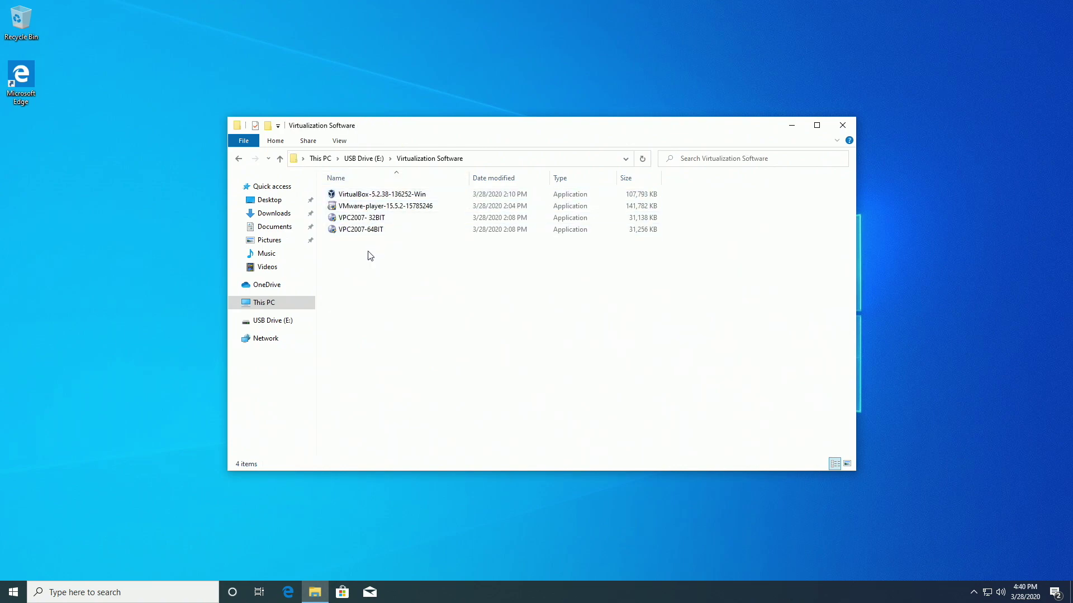
drag(367, 247, 378, 273)
click(411, 206)
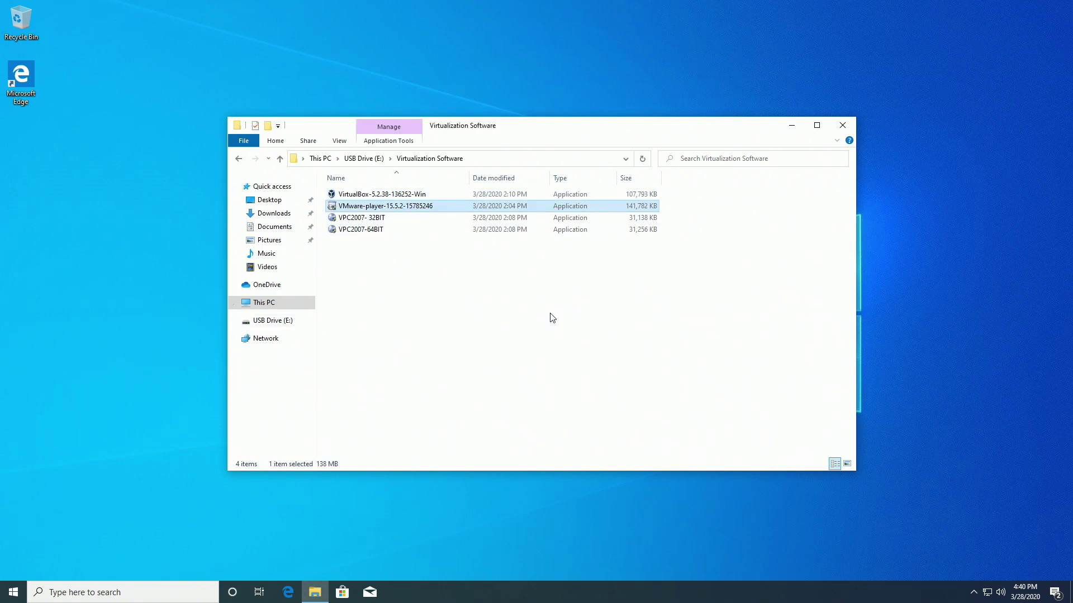
click(402, 196)
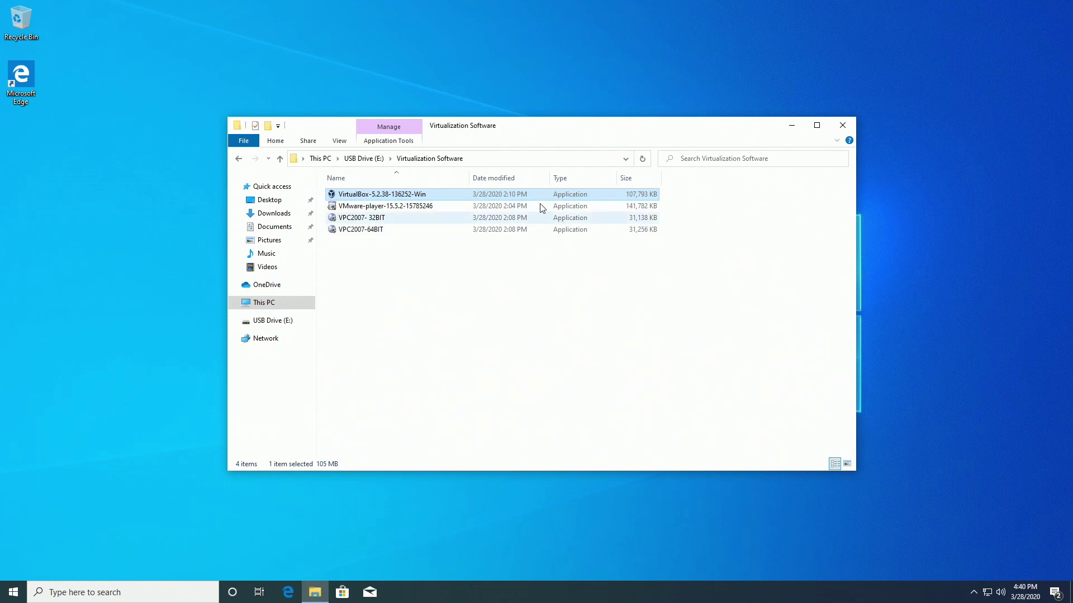
double_click(508, 204)
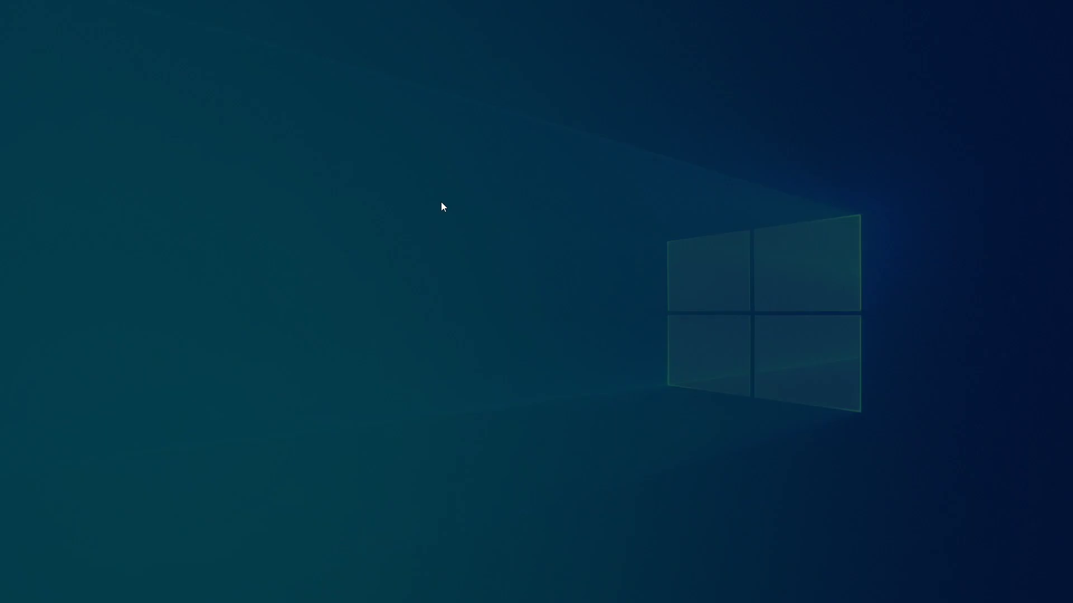
Step: Install VMware Workstation 15 Player, accepting the licence, then launch it from its desktop shortcut
click(485, 371)
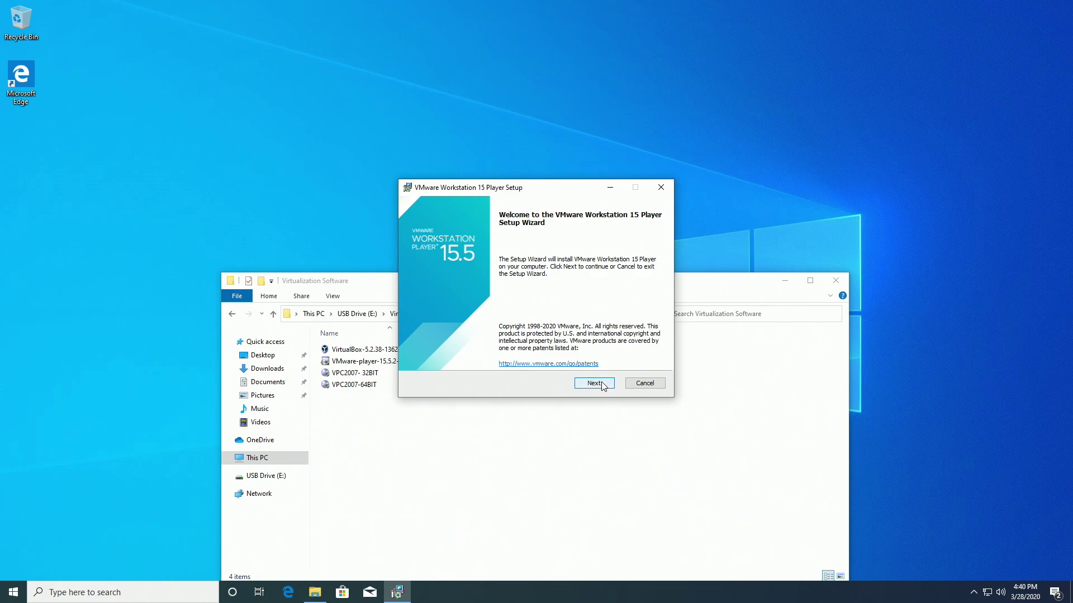
click(594, 383)
click(457, 359)
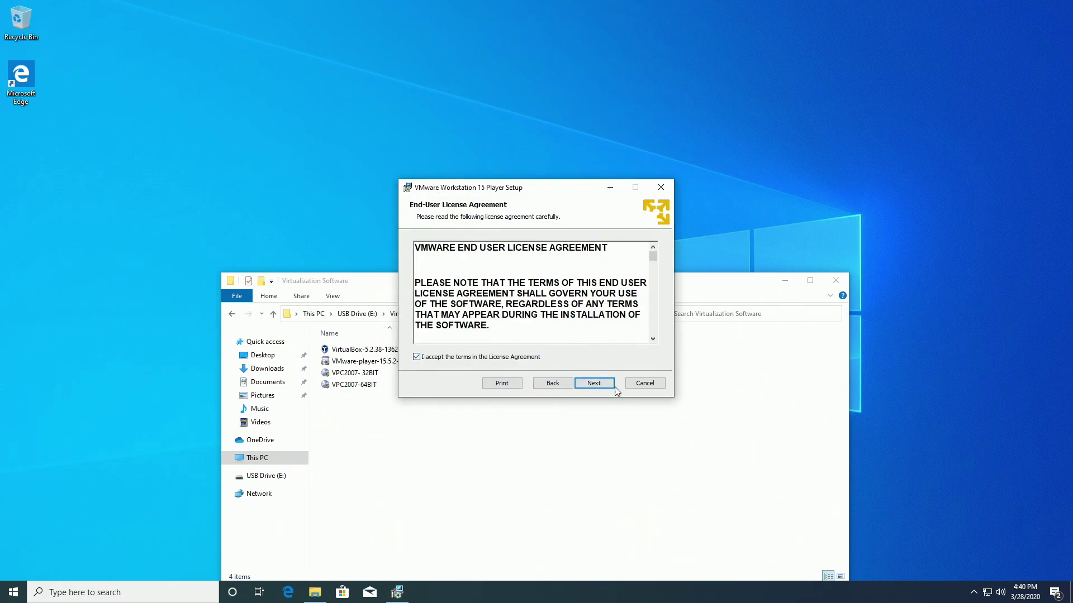
click(595, 384)
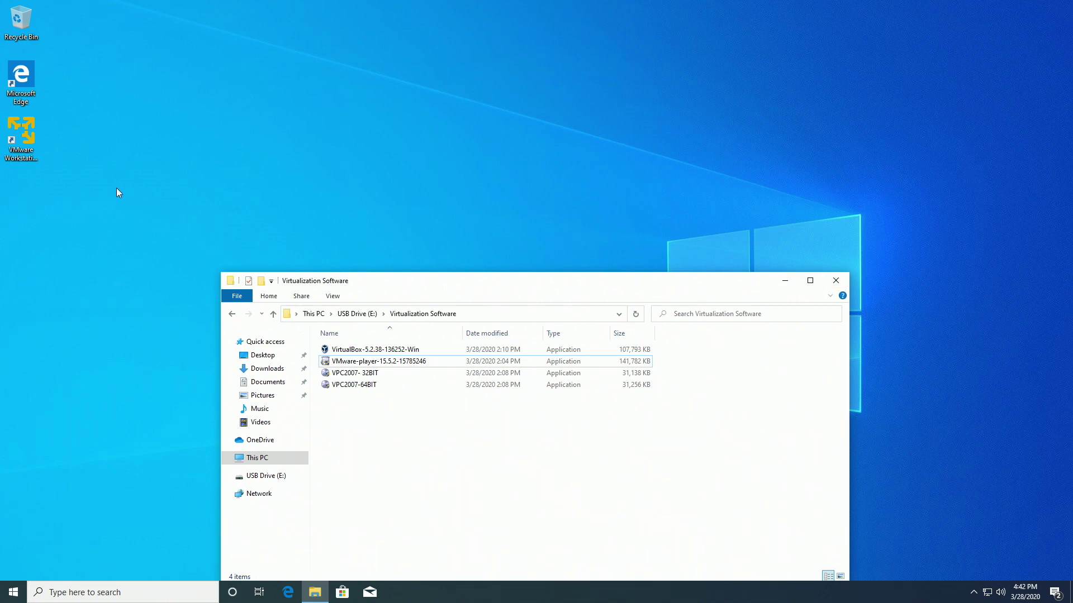
click(14, 160)
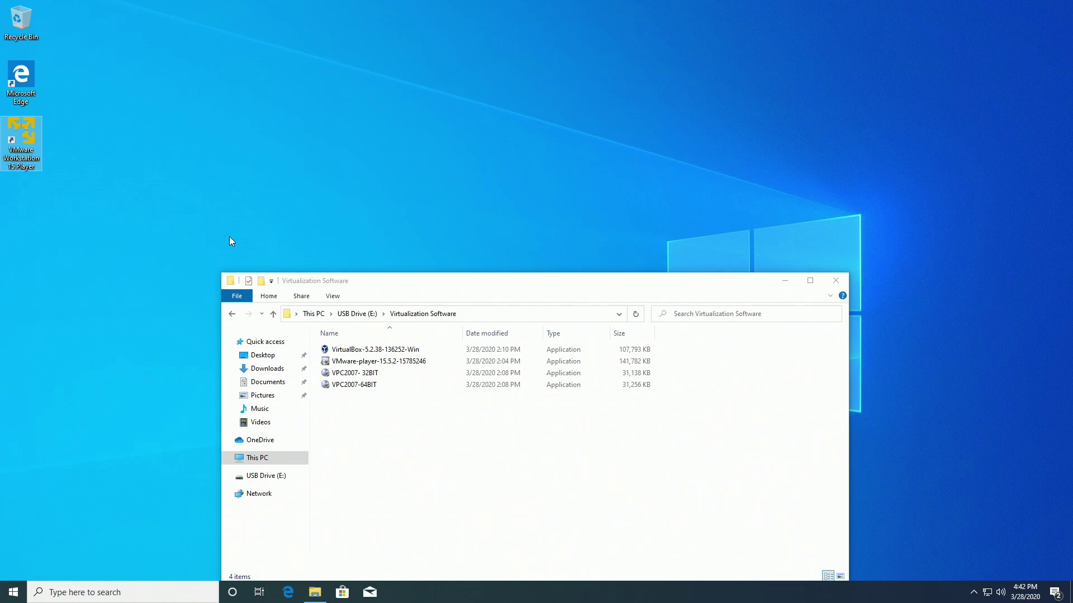
key(Return)
Step: Create a new VM installing from Windows8x64.iso in E:\Windows ISO (10-XP)
click(553, 360)
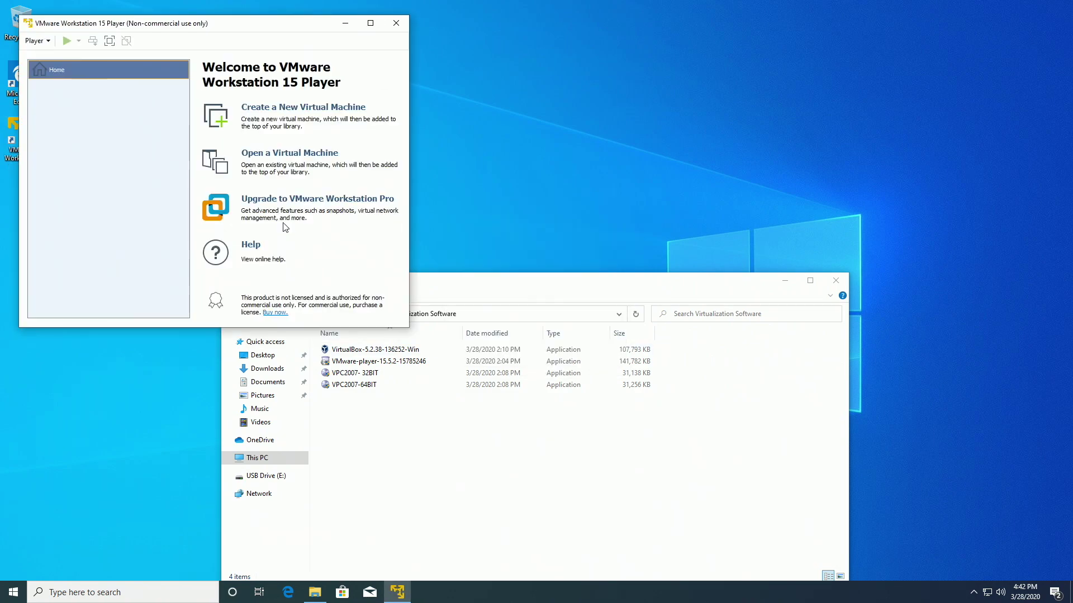
click(293, 118)
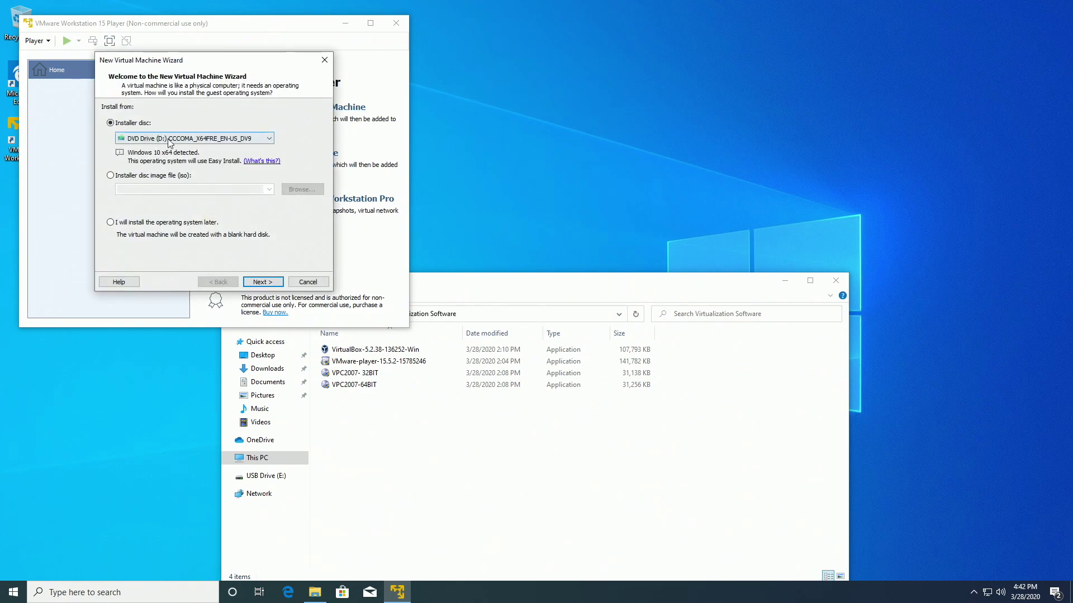
click(156, 177)
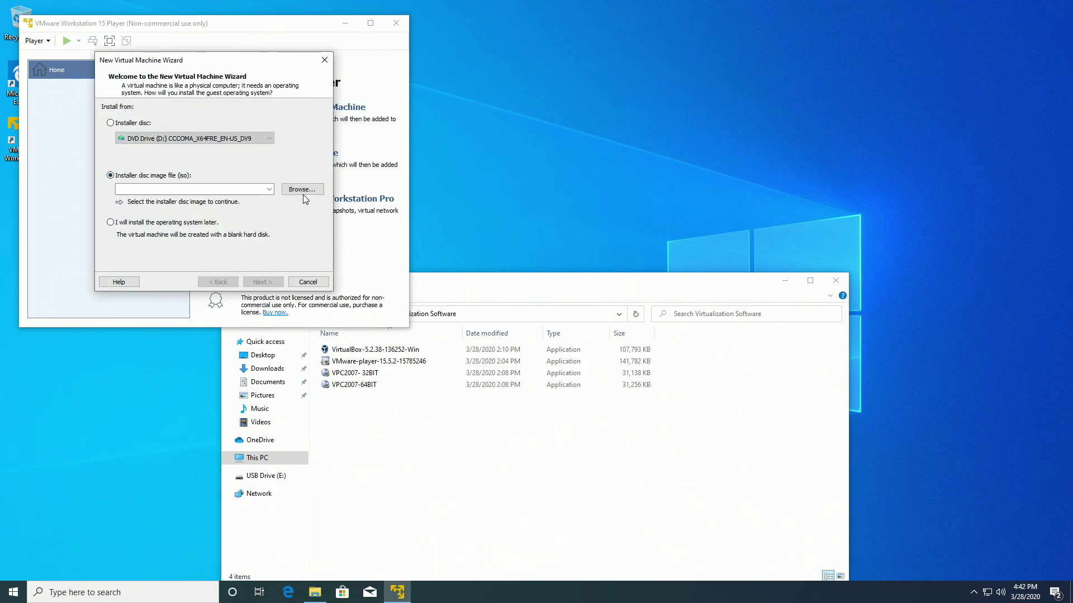
click(303, 191)
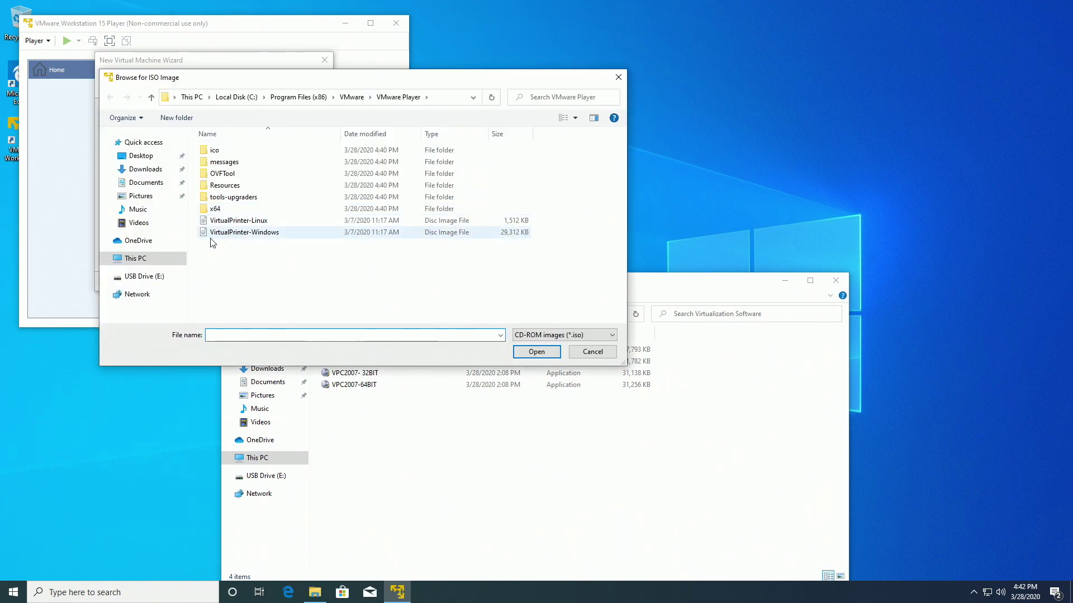
click(154, 279)
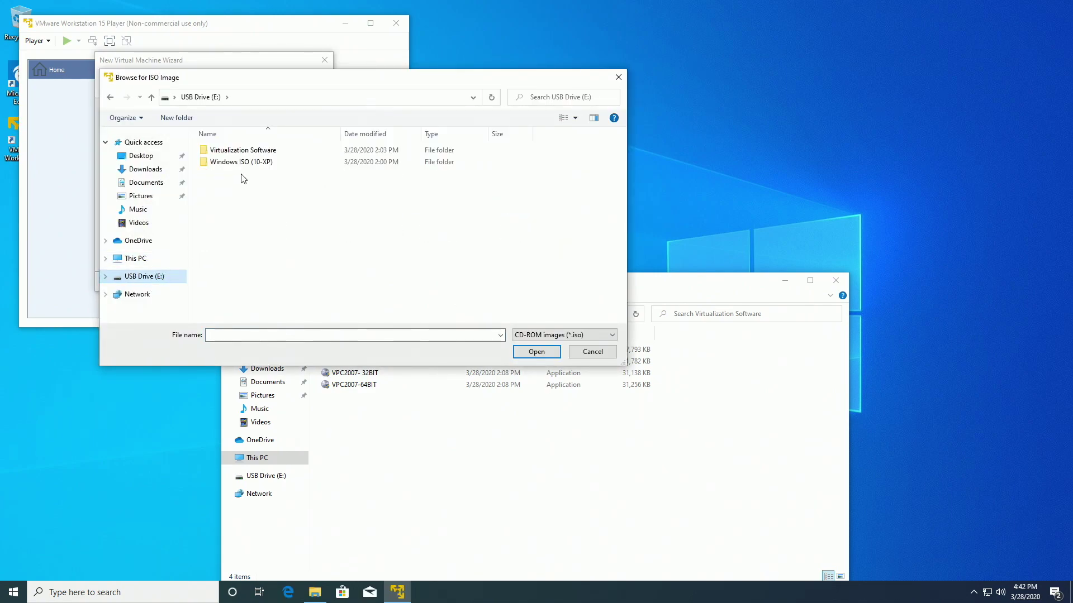
double_click(255, 162)
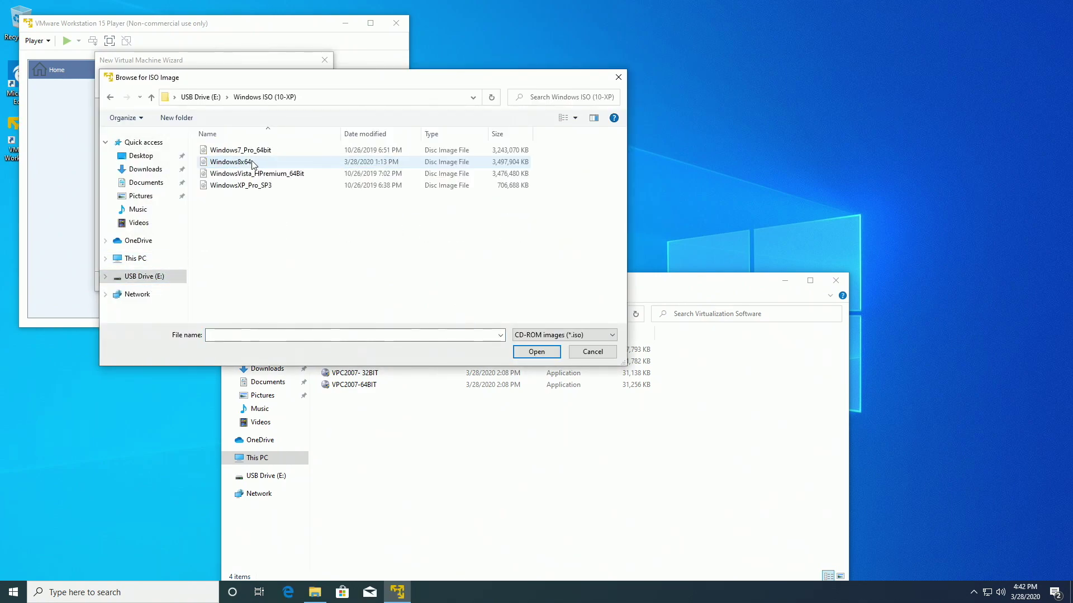
double_click(283, 162)
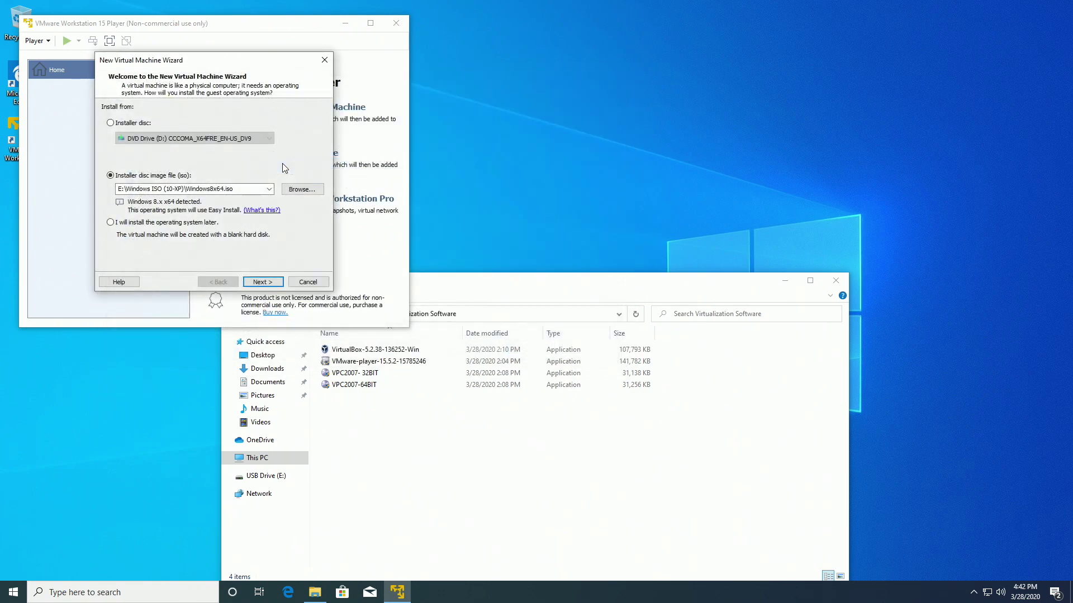
Step: Set the Easy Install version to Windows 8 Pro and the full name to 'Windows 8'
click(262, 282)
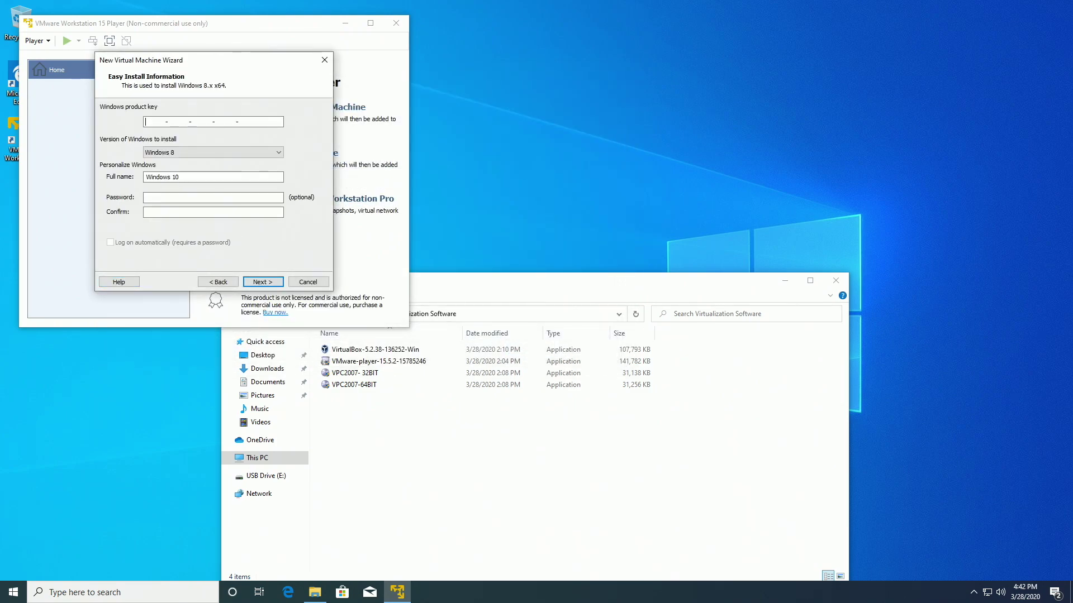
click(263, 282)
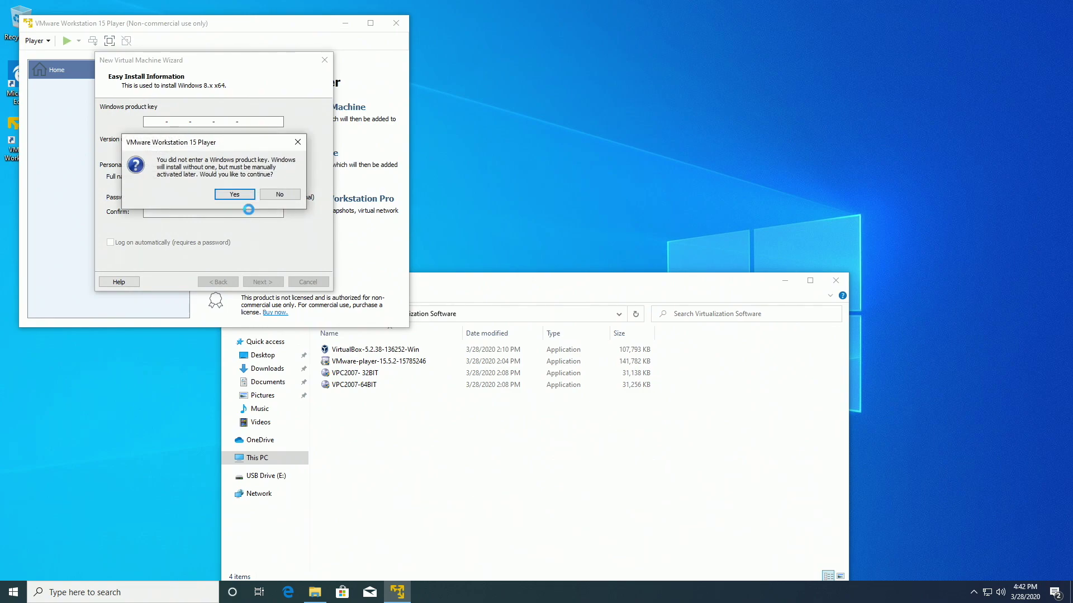
click(298, 141)
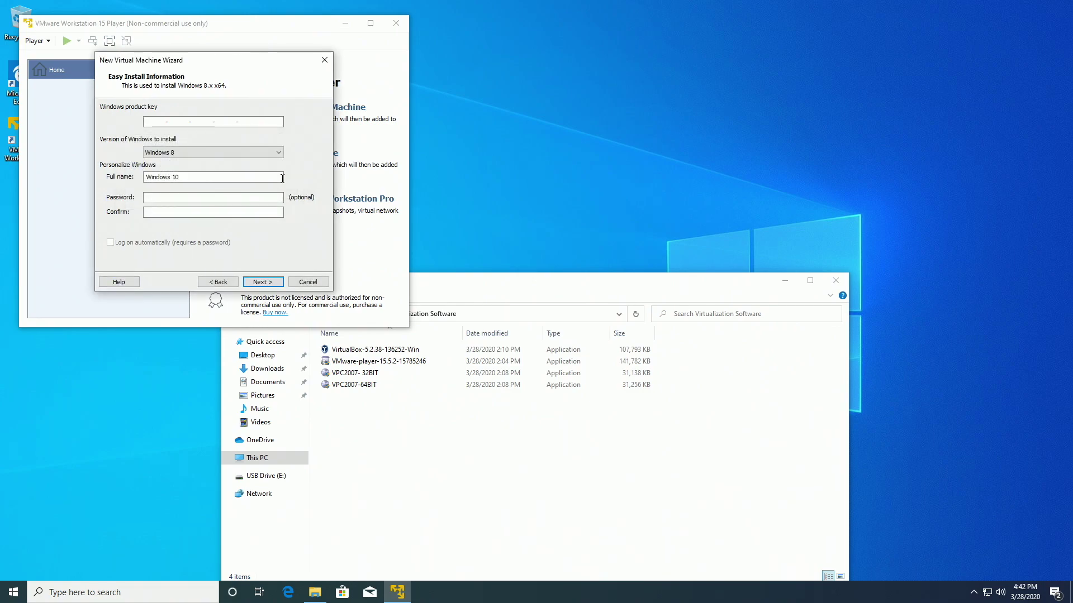
click(252, 151)
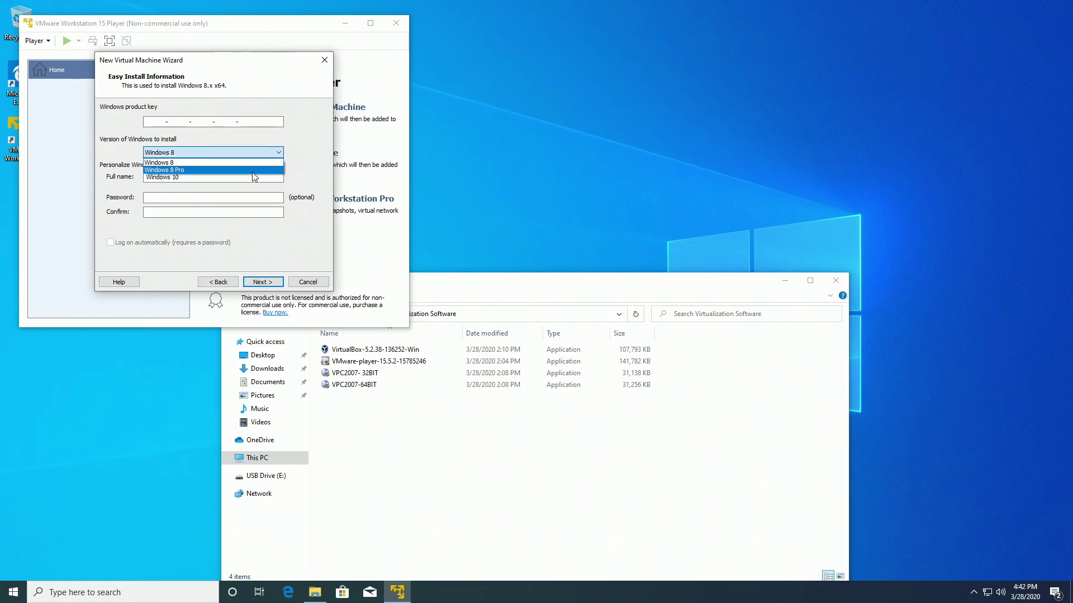
click(262, 171)
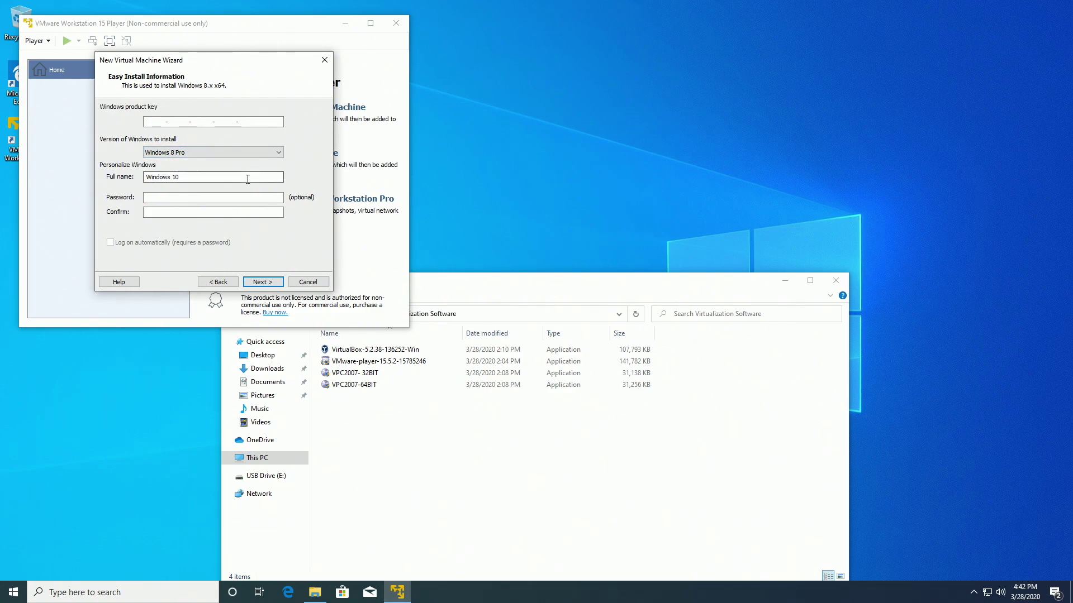
drag(246, 175, 144, 176)
text(Windows 8)
key(Tab)
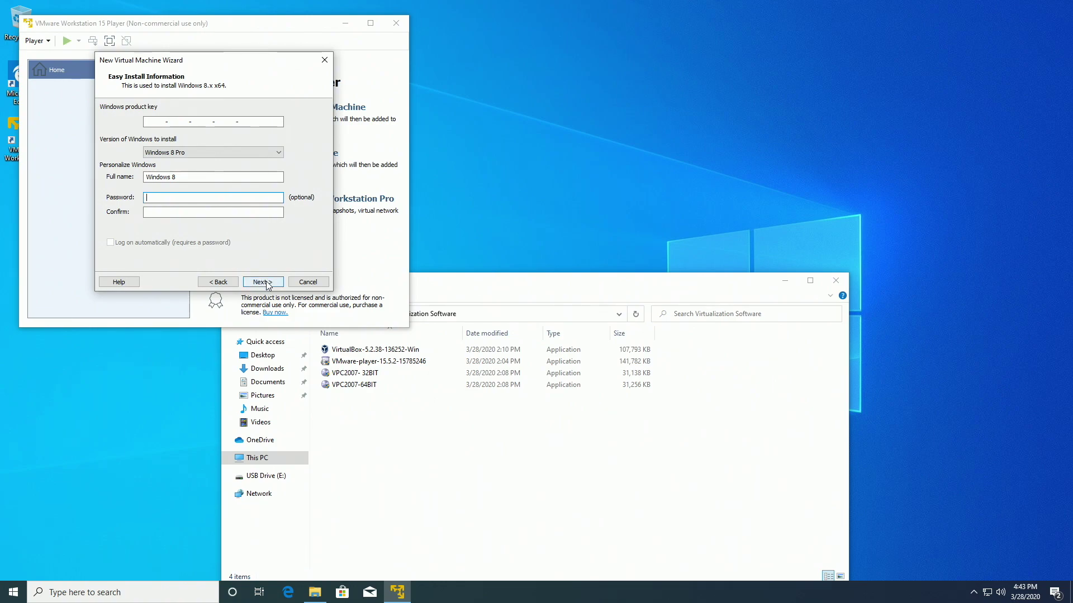
Step: Continue without a product key to reach the VM naming page
click(268, 283)
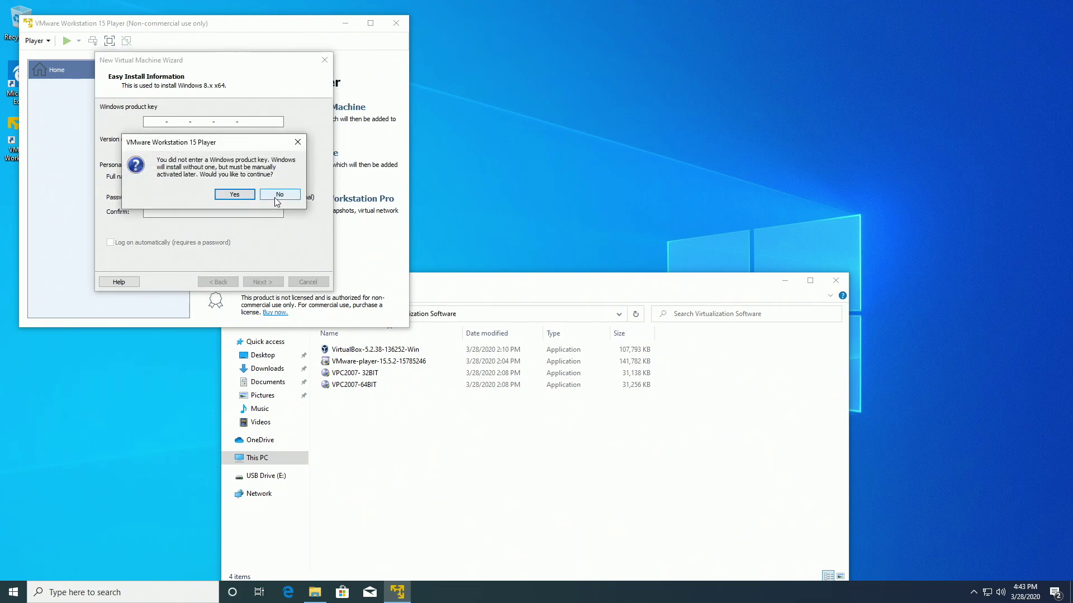
click(279, 196)
click(263, 281)
click(237, 194)
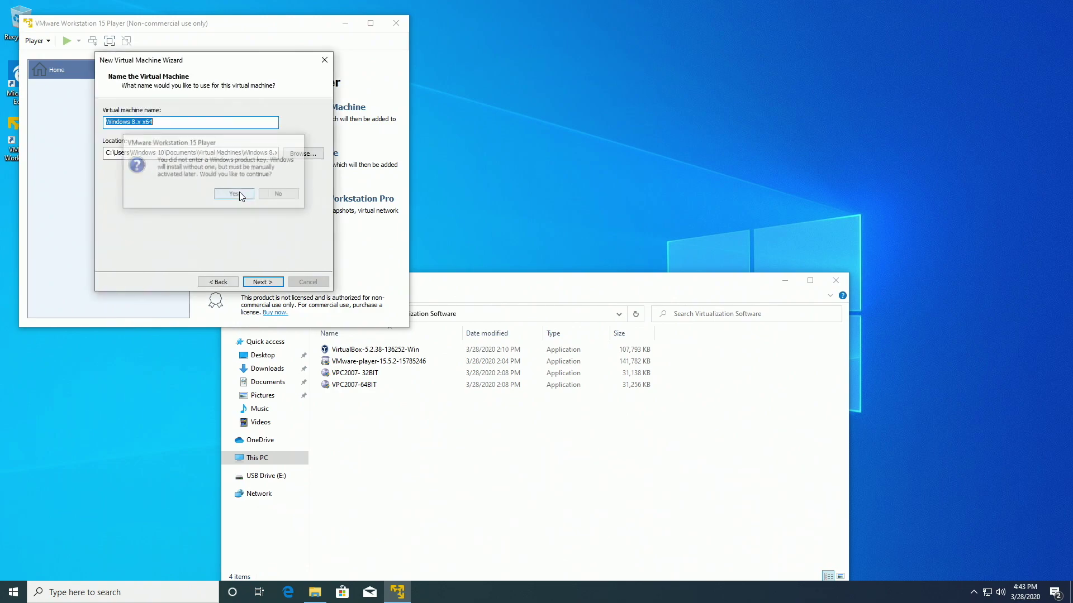
Step: Set the VM's maximum disk size to 80 GB
click(263, 282)
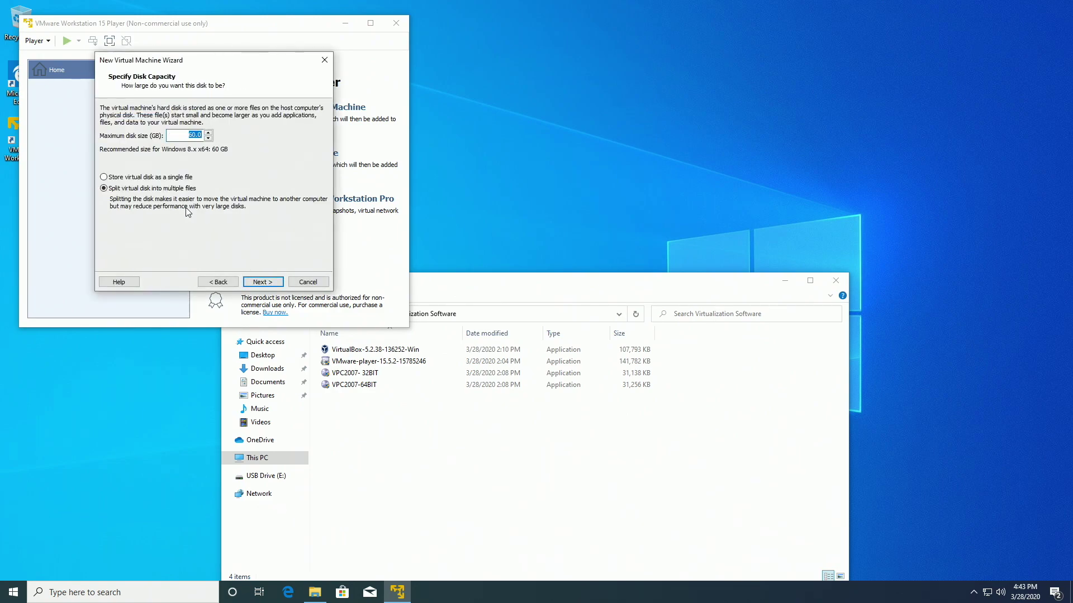
text(51.0)
key(Delete)
text(6)
text(0)
click(277, 285)
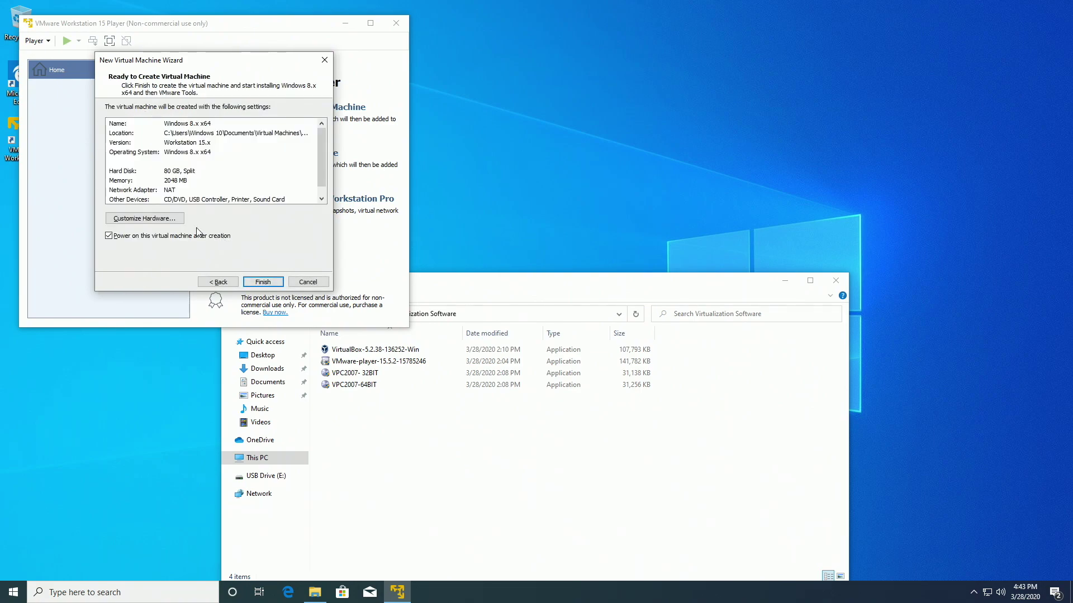
Step: Set the VM's memory to 6044 MB in Customize Hardware
click(180, 221)
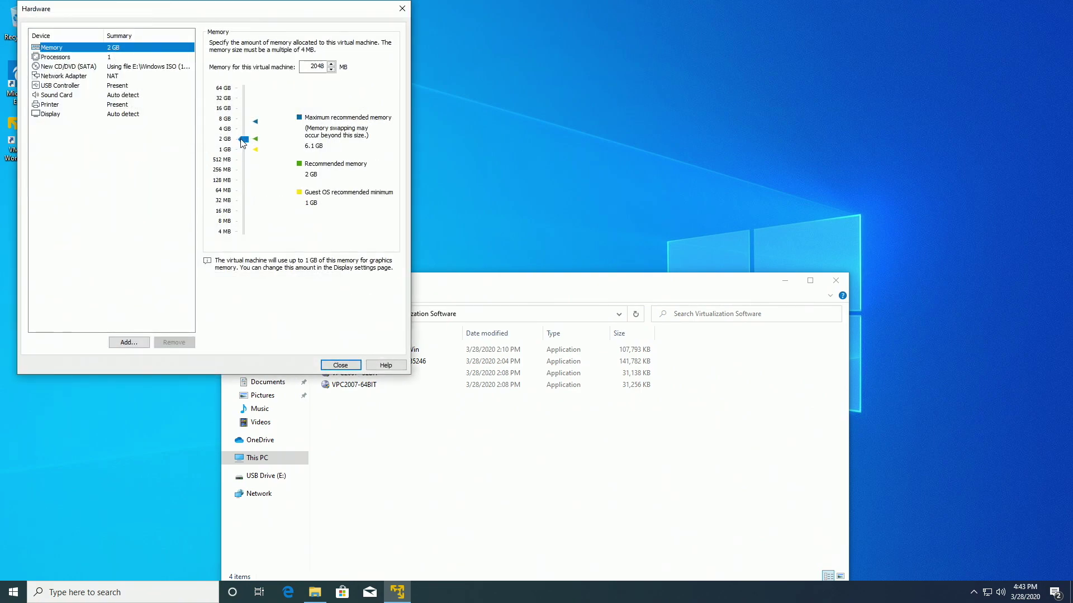
drag(242, 143, 243, 127)
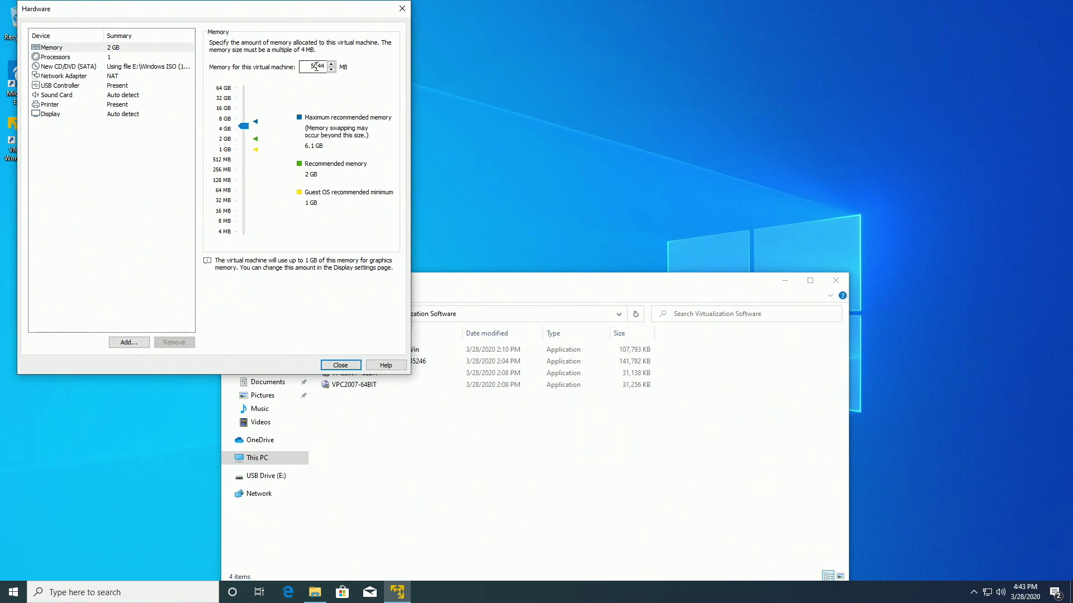
click(313, 67)
click(348, 365)
Step: Finish creating the VM, then browse the disc images in Windows ISO (10-XP) on USB Drive (E:)
click(262, 282)
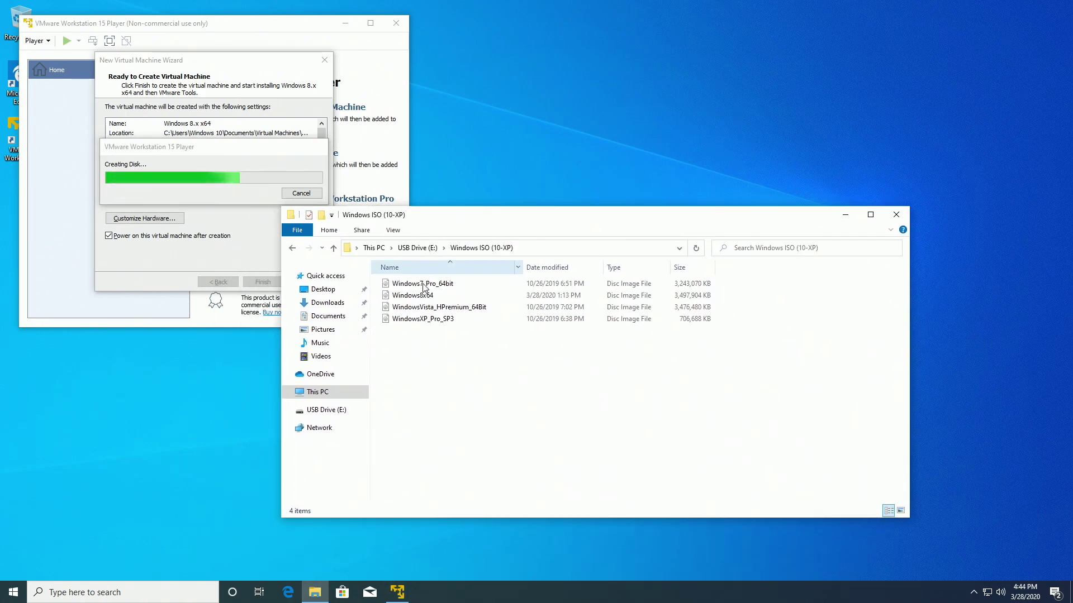
click(419, 295)
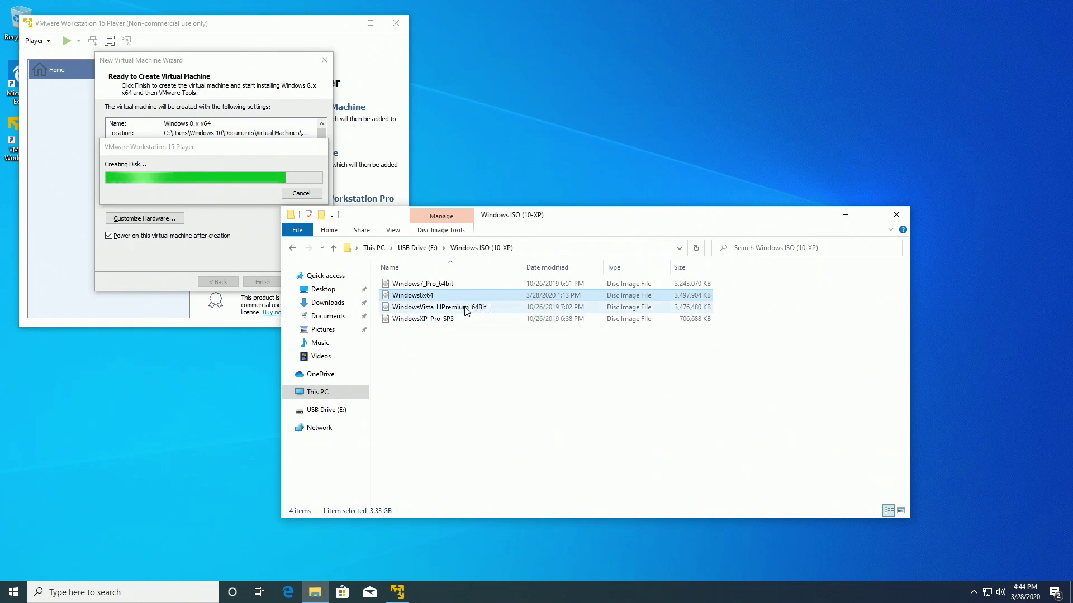
click(467, 283)
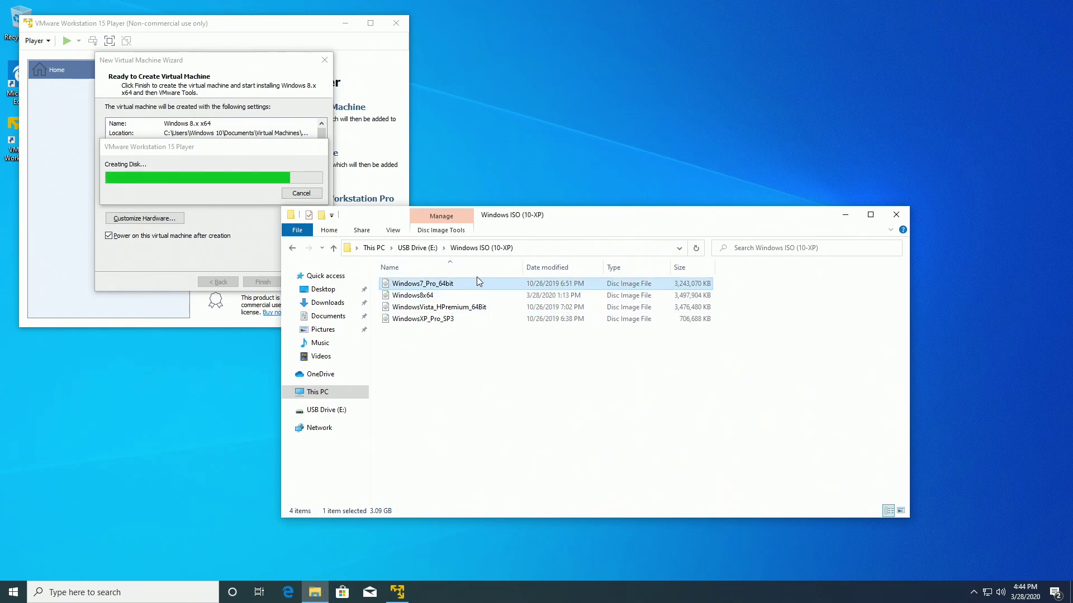
click(465, 309)
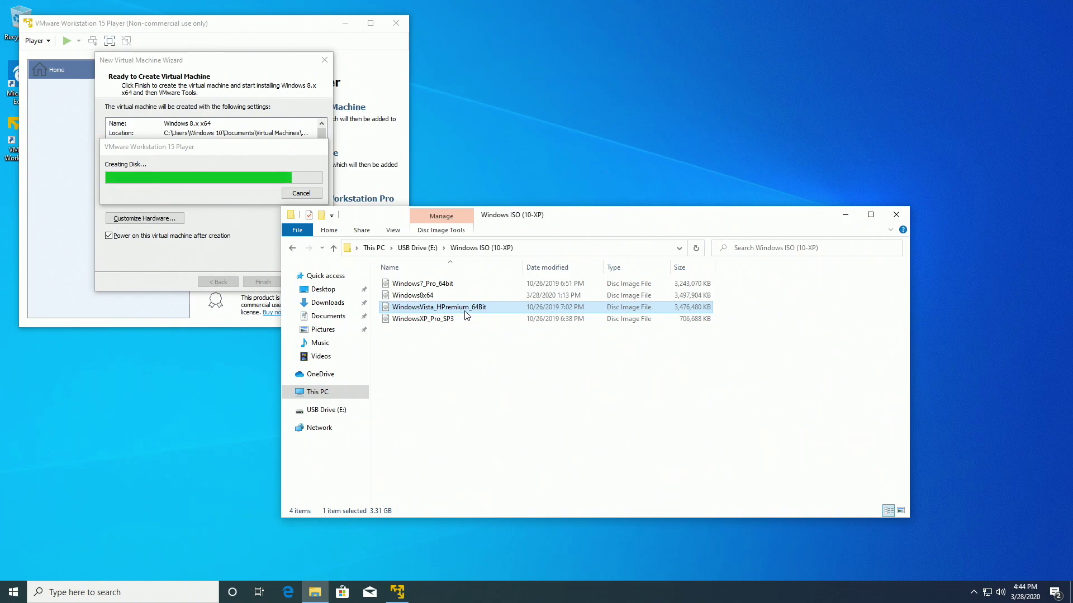
click(451, 322)
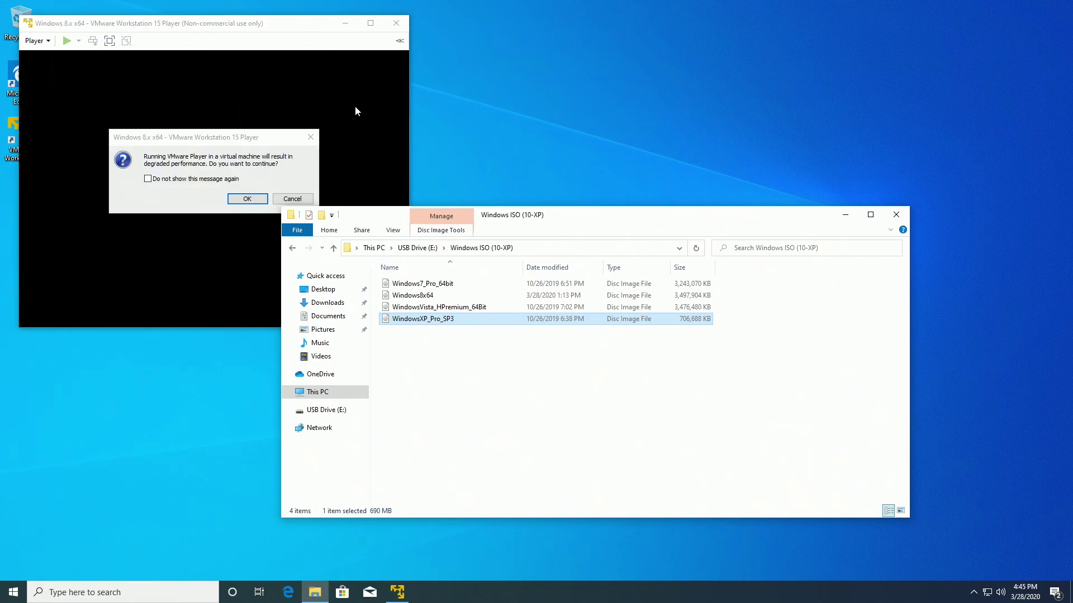
Step: Dismiss the degraded performance warning with 'Do not show this message again' ticked
click(239, 144)
click(457, 62)
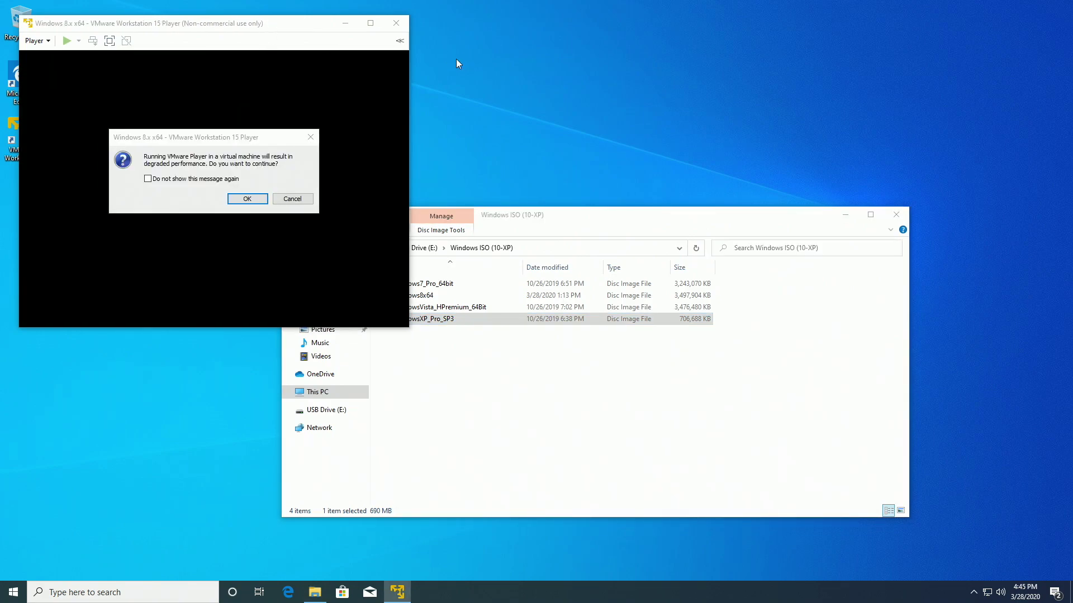
click(241, 161)
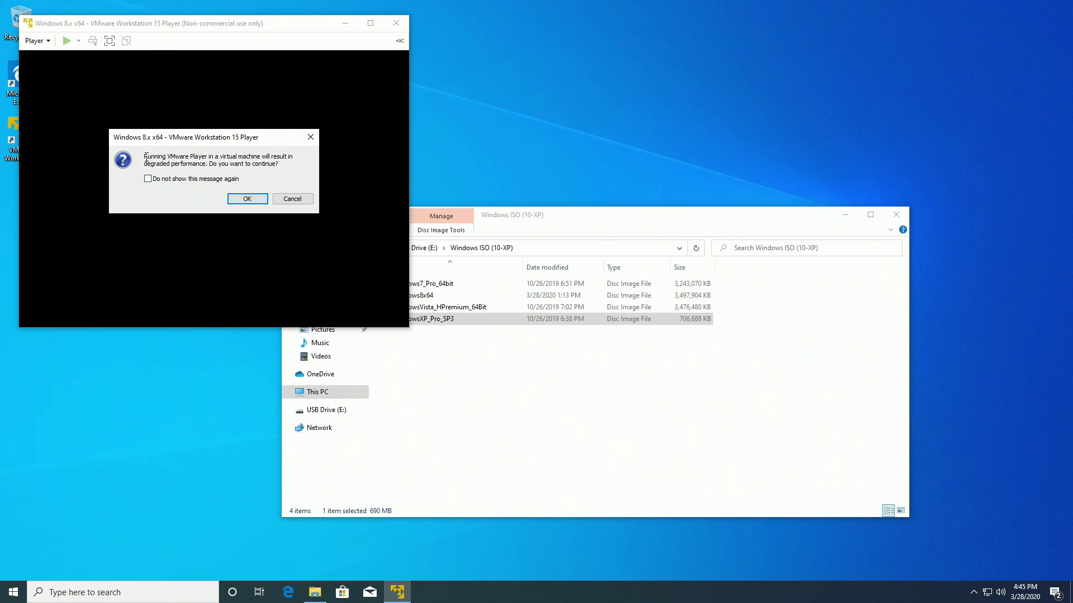
drag(145, 158, 284, 165)
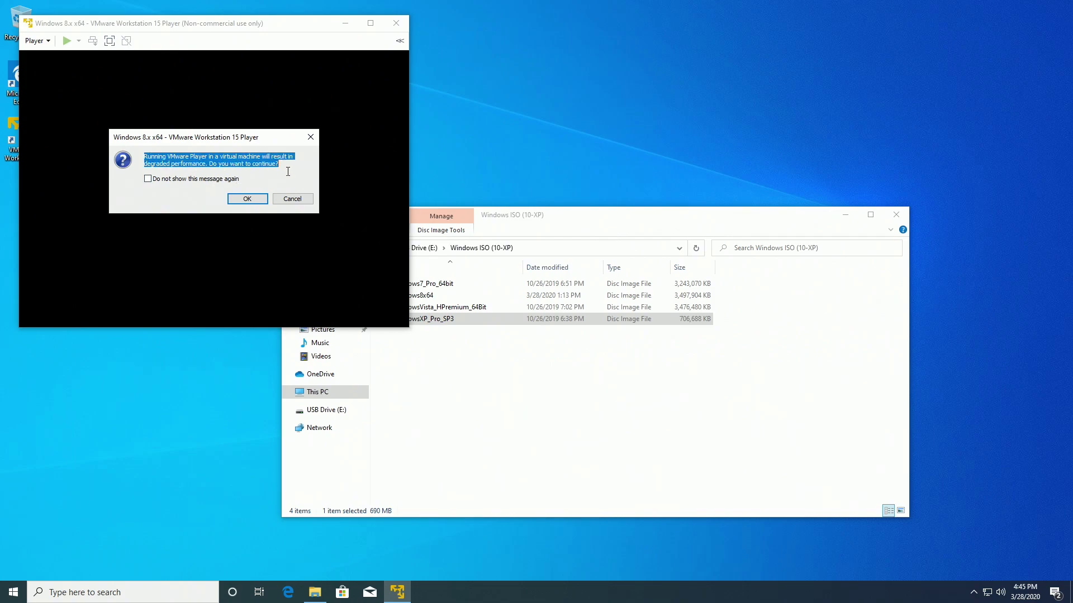
click(223, 179)
click(247, 199)
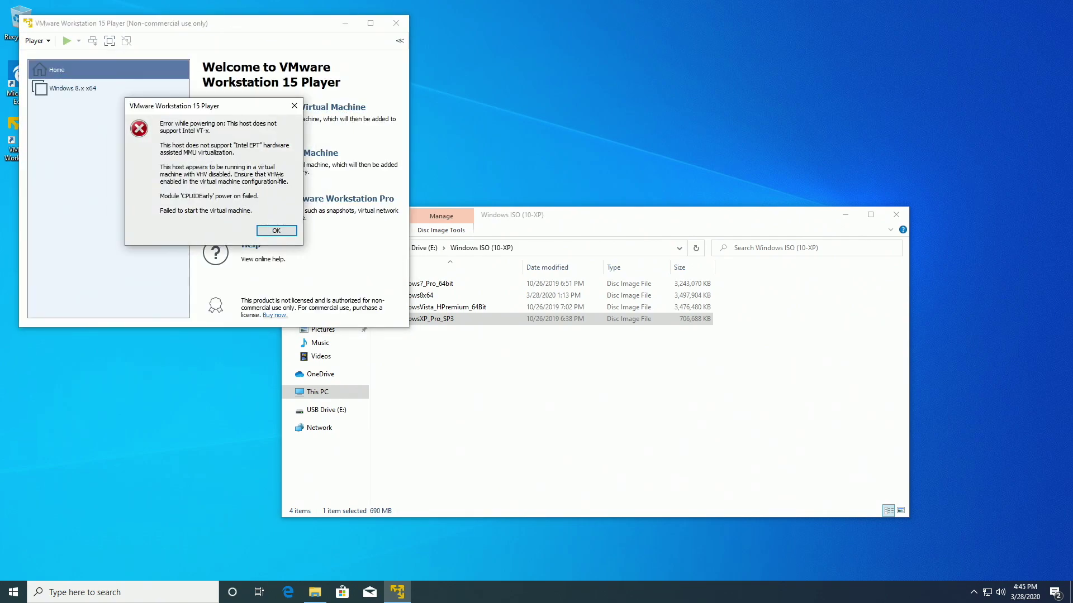
Step: Dismiss the Intel VT-x power-on error and select the Windows 8.x x64 VM
drag(281, 188, 160, 166)
key(Return)
click(144, 90)
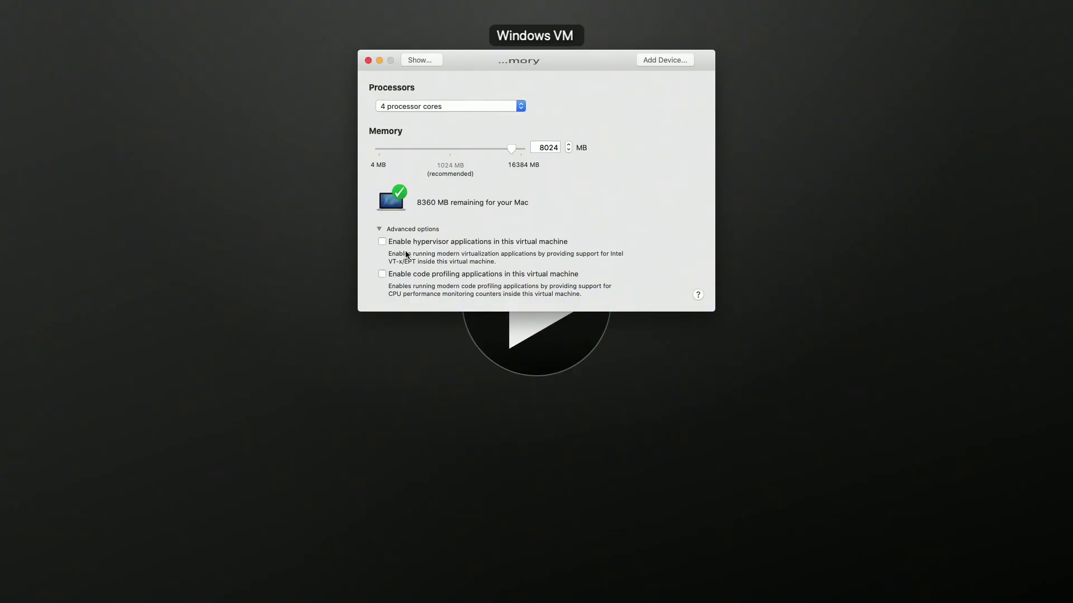
Step: Tick 'Enable hypervisor applications in this virtual machine' in the Windows VM's advanced processor settings
click(435, 242)
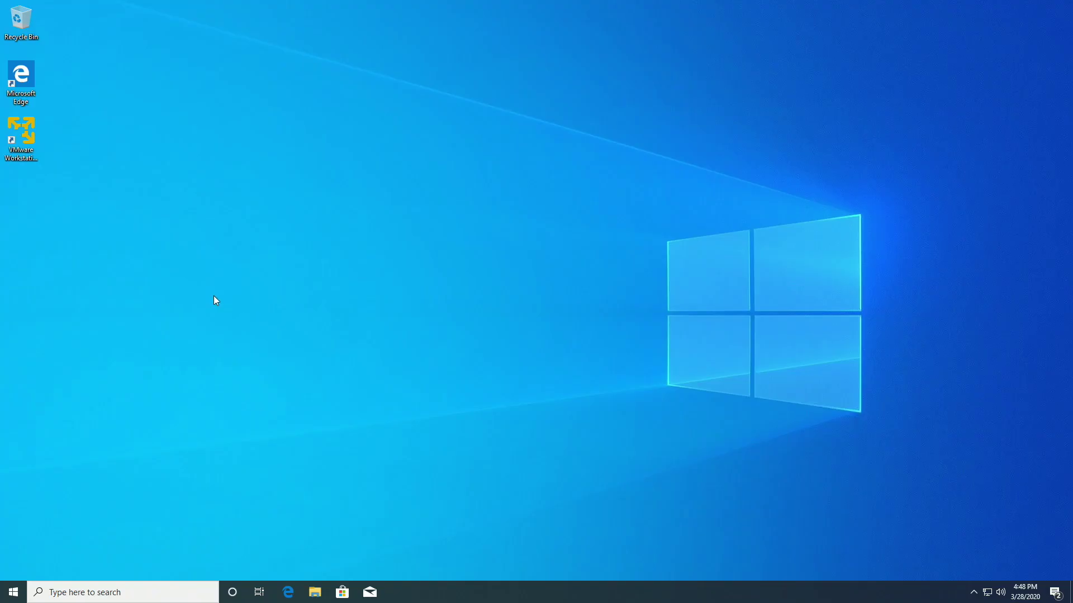
Step: Launch VMware Player, then shut down the Windows 8.x x64 guest while VMware Tools keeps downloading
click(18, 132)
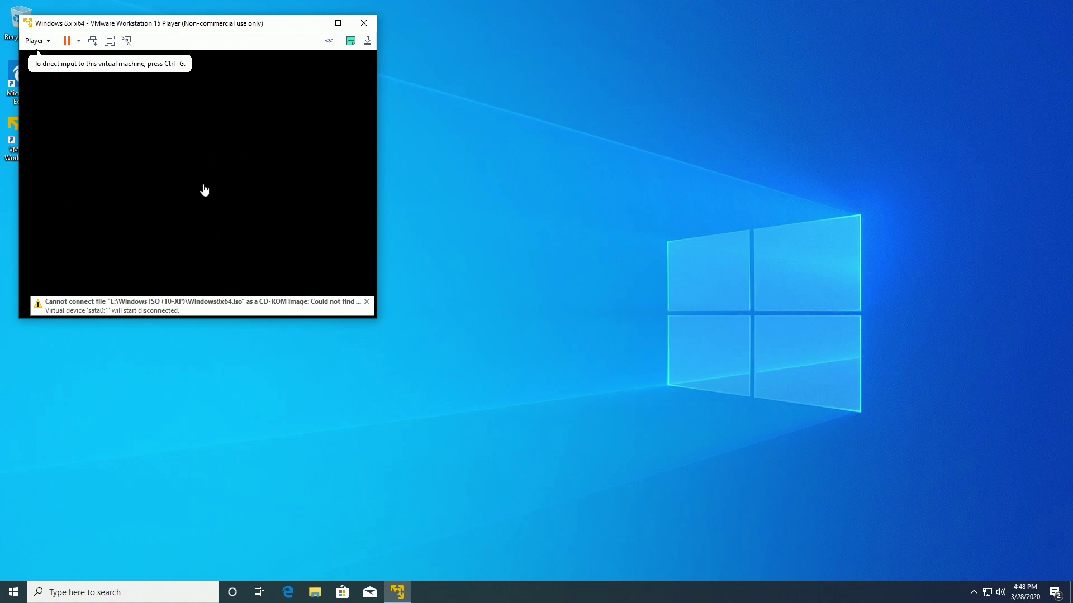
drag(79, 29, 212, 2)
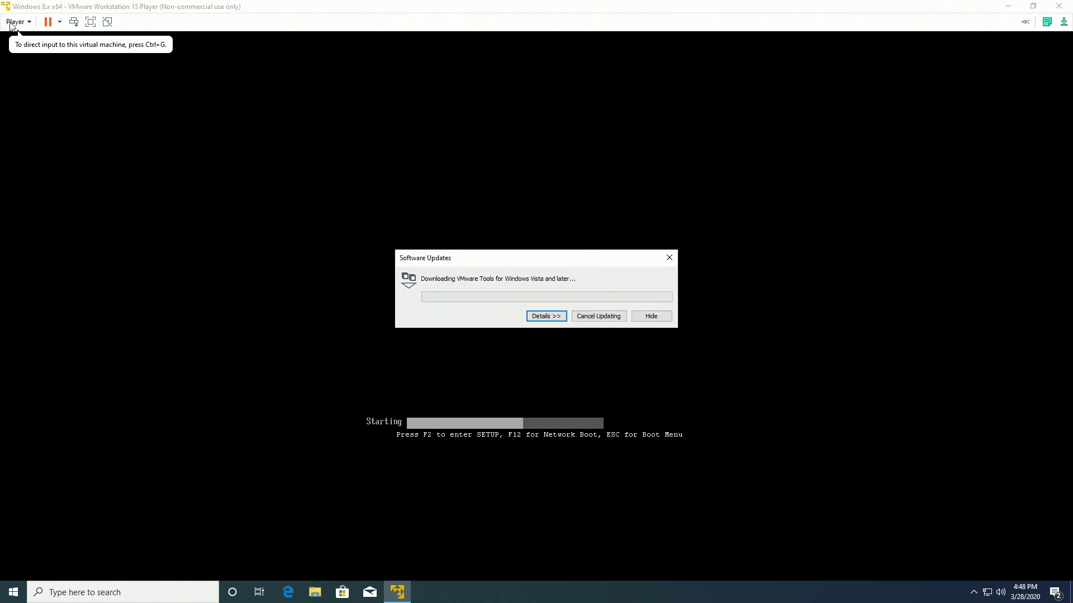
click(32, 26)
mouse_move(35, 53)
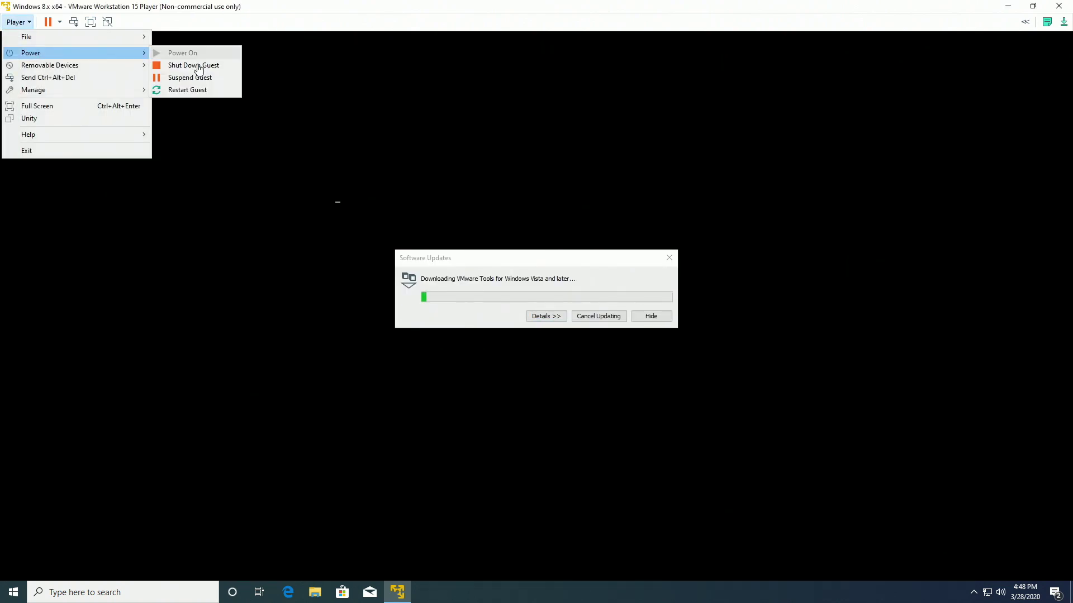
click(195, 66)
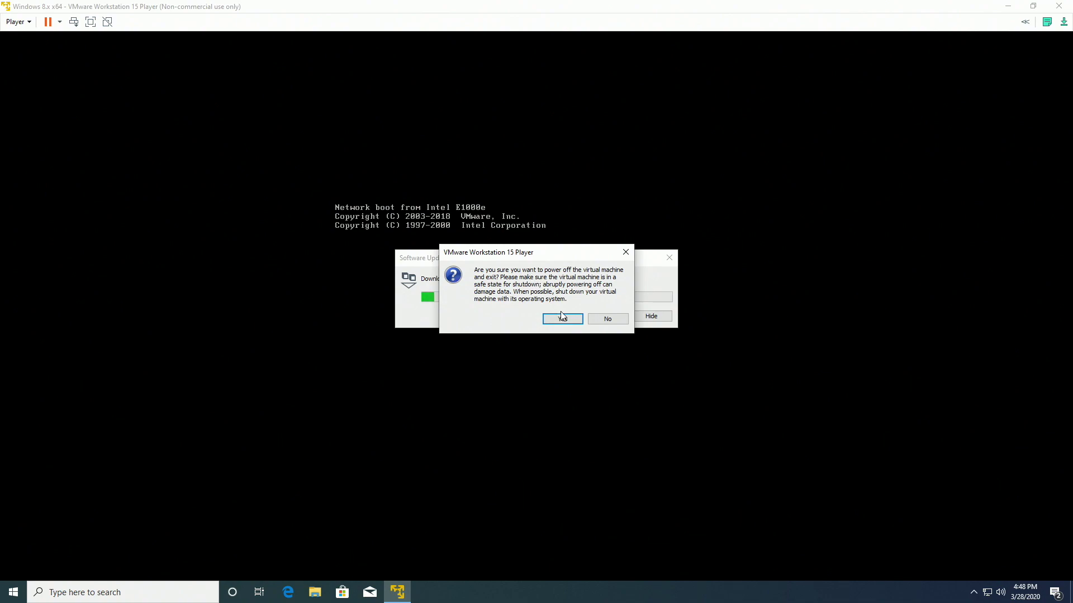
click(562, 317)
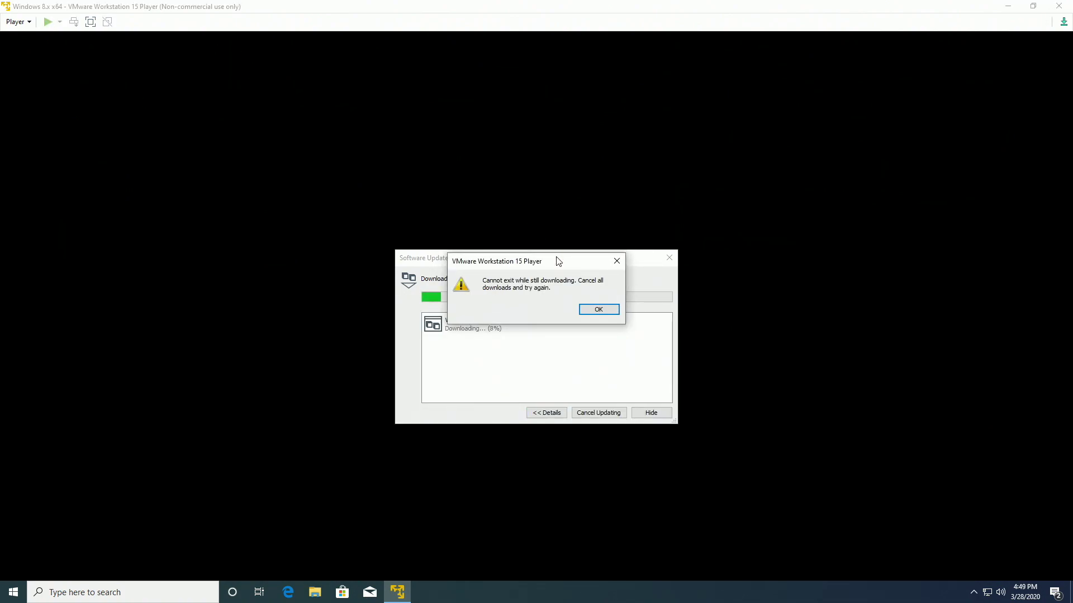
click(598, 309)
drag(602, 262, 998, 483)
key(super+Down)
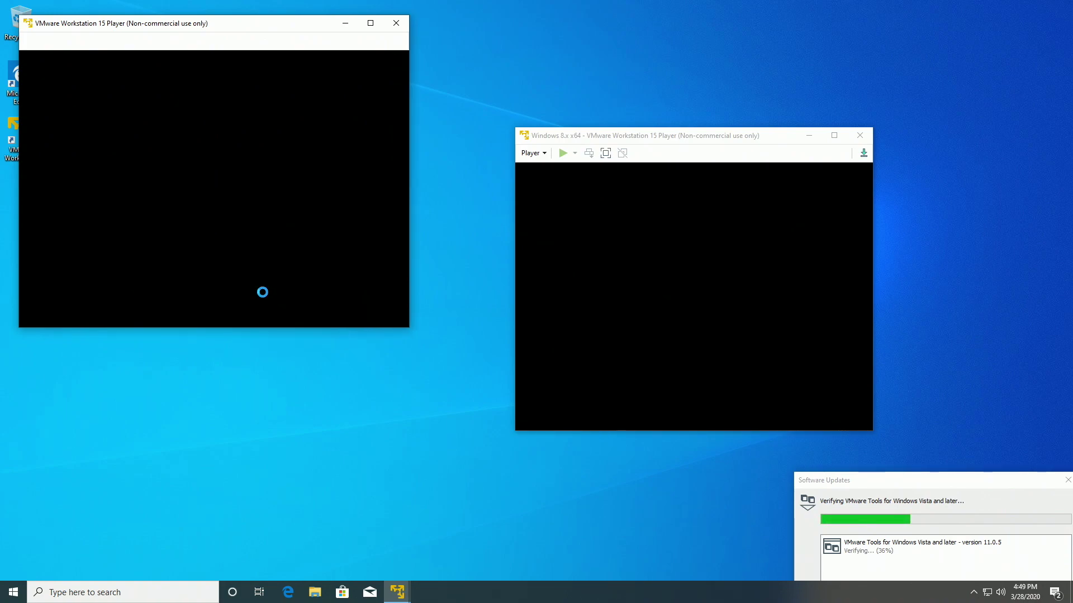
Step: Start the Windows 8.x x64 VM from the library and reposition its running window
click(149, 91)
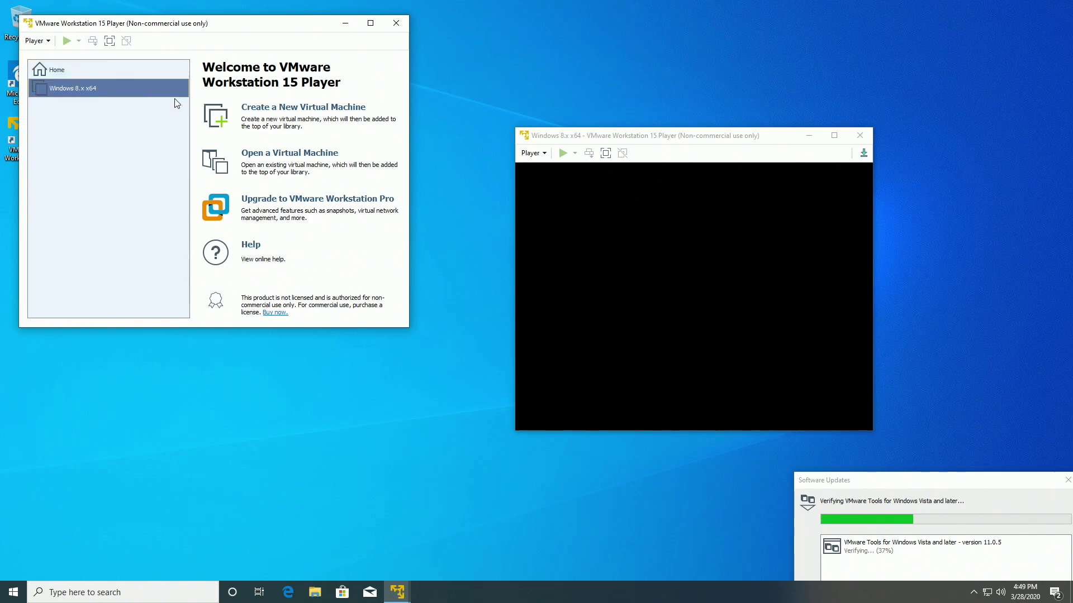
click(860, 135)
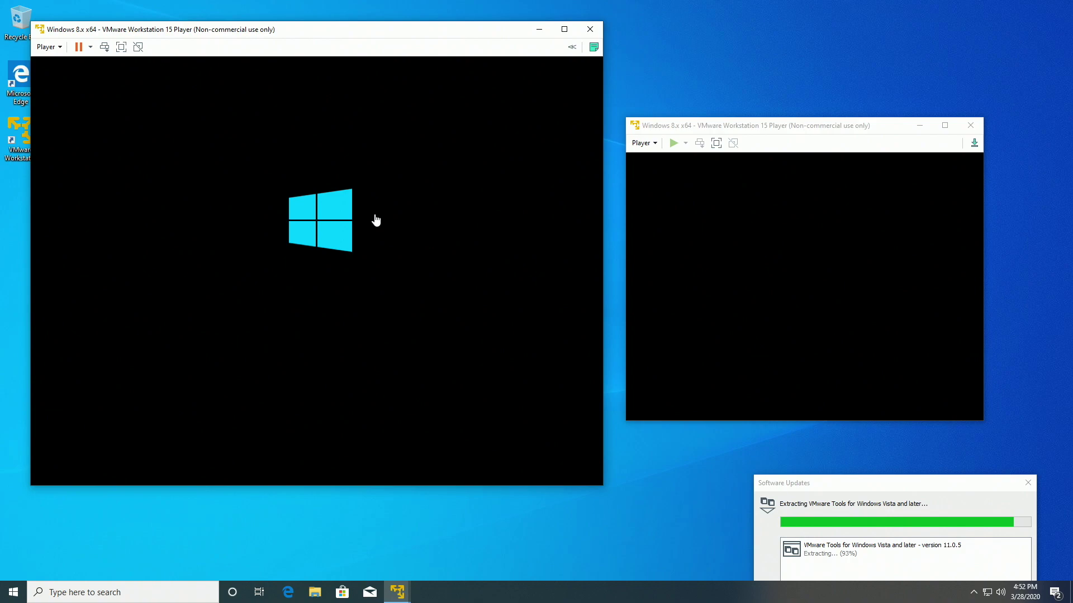
drag(446, 31, 549, 67)
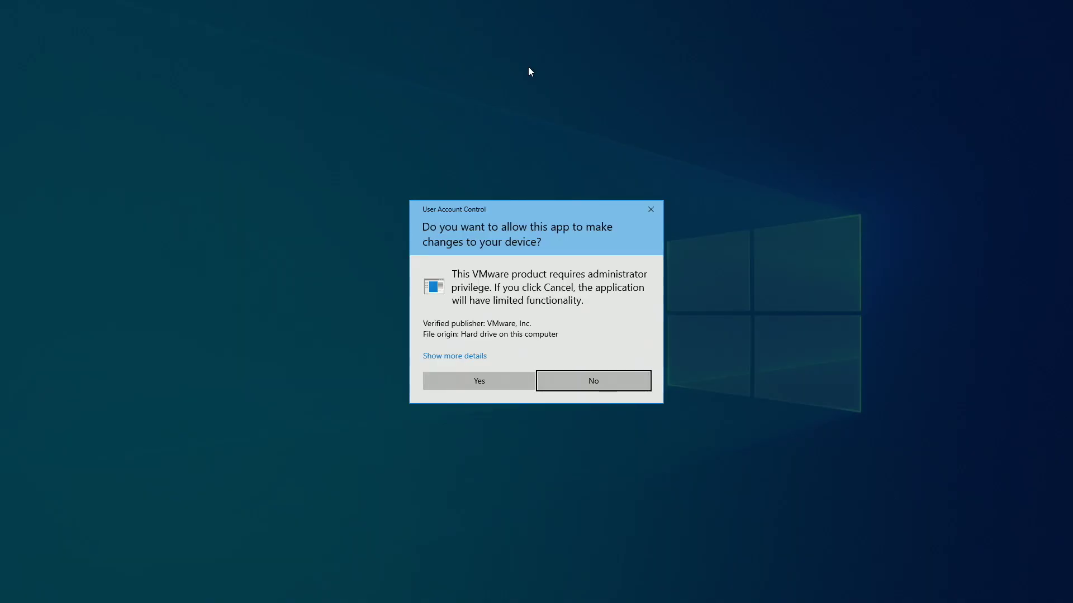
Step: Grant VMware Player administrator rights and maximize the Windows 8 Pro VM window
click(478, 380)
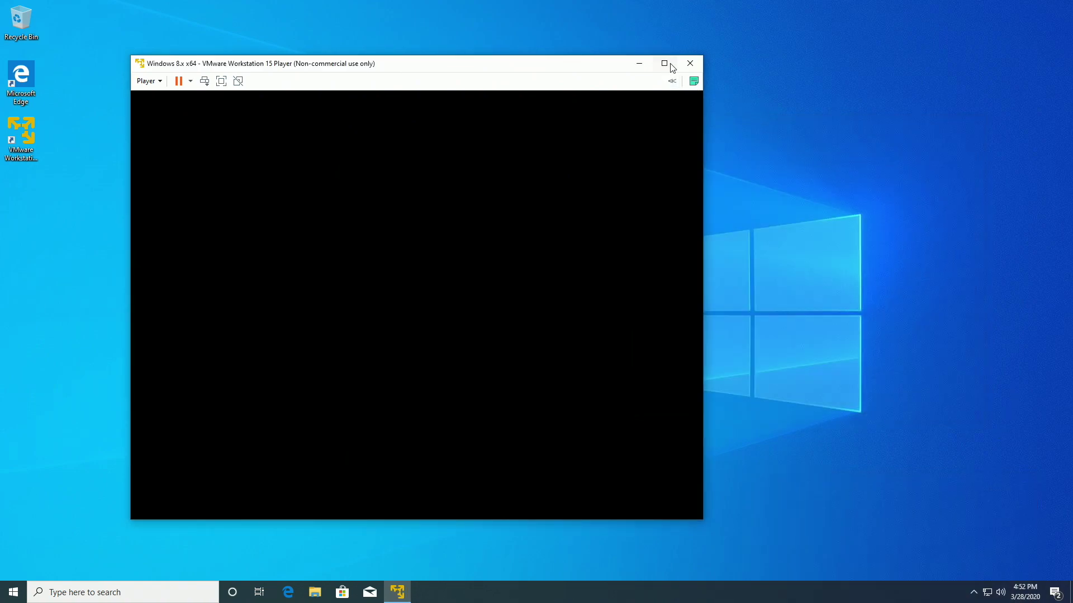
click(665, 63)
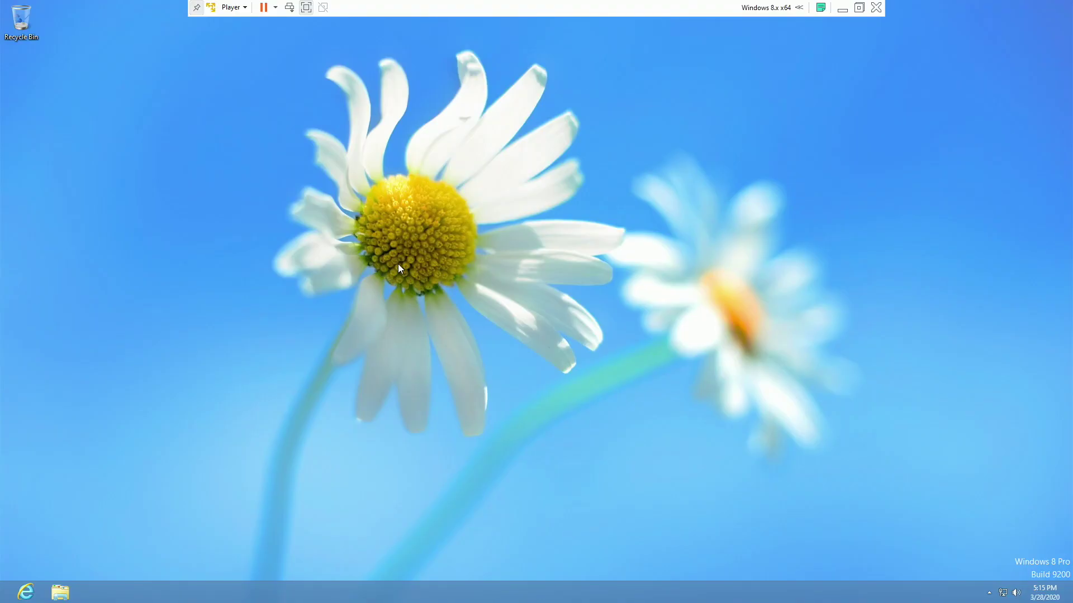
drag(407, 306, 492, 346)
key(super)
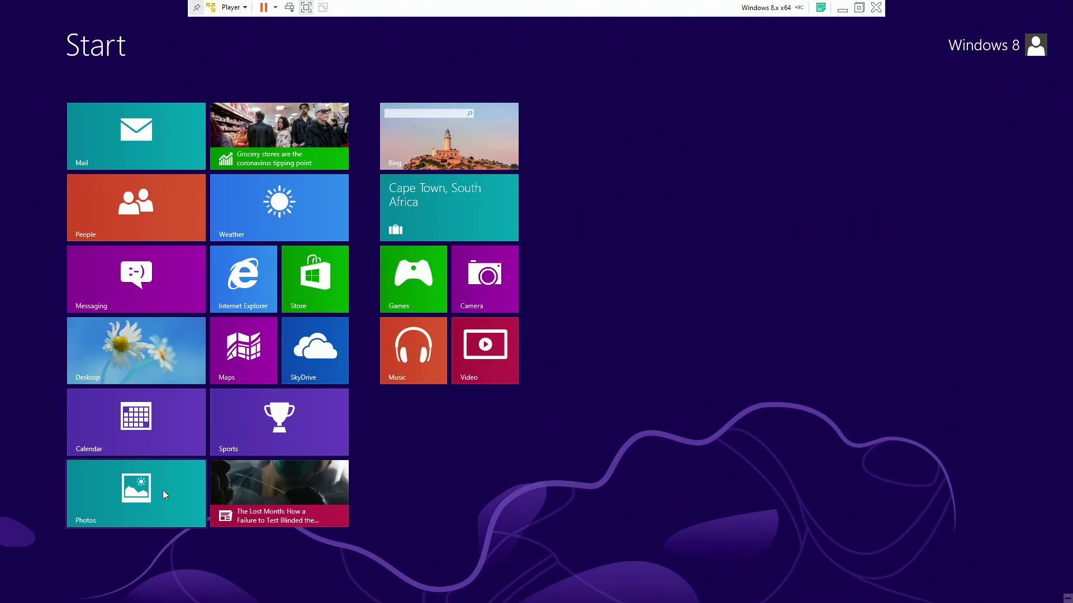
click(157, 357)
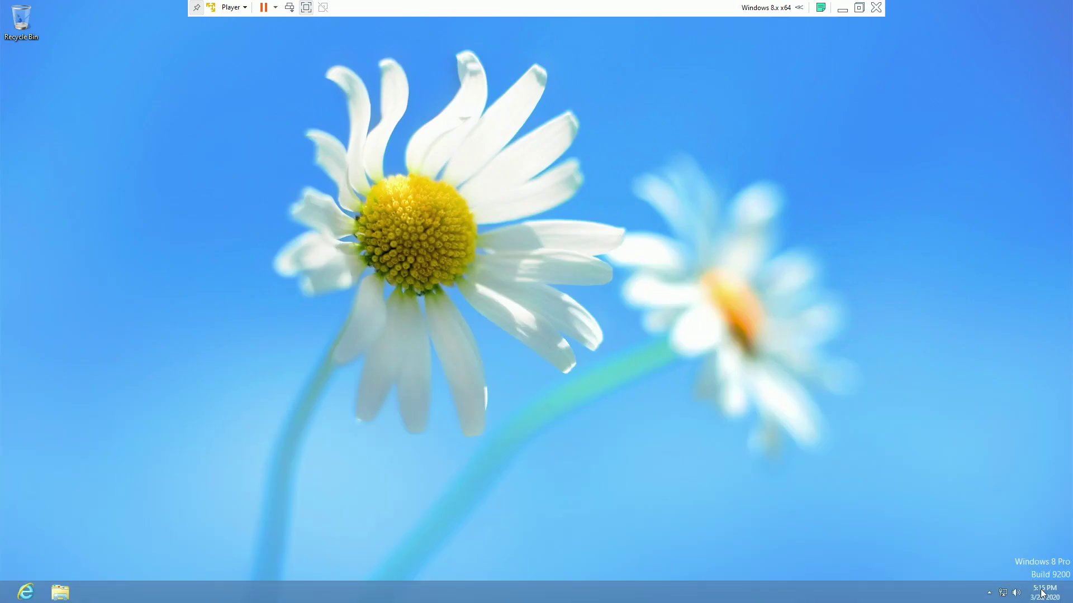
click(988, 592)
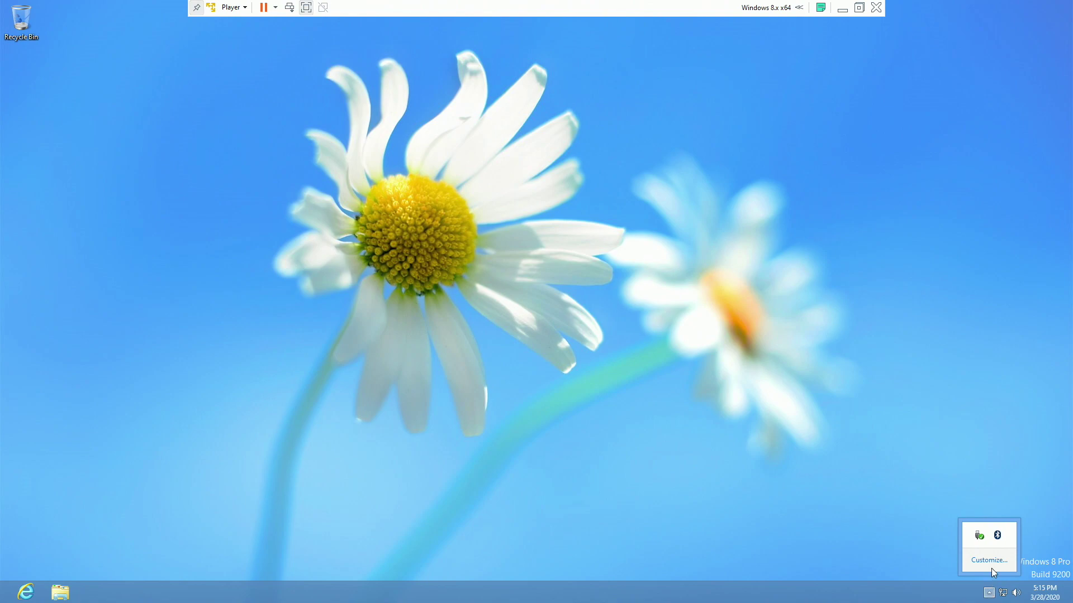
click(656, 511)
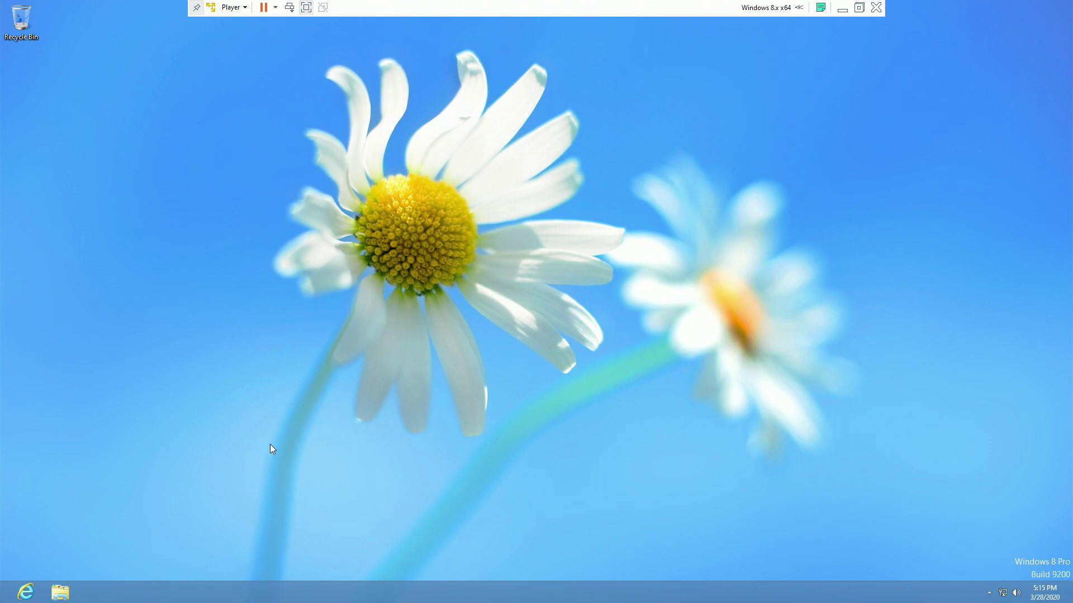
right_click(452, 272)
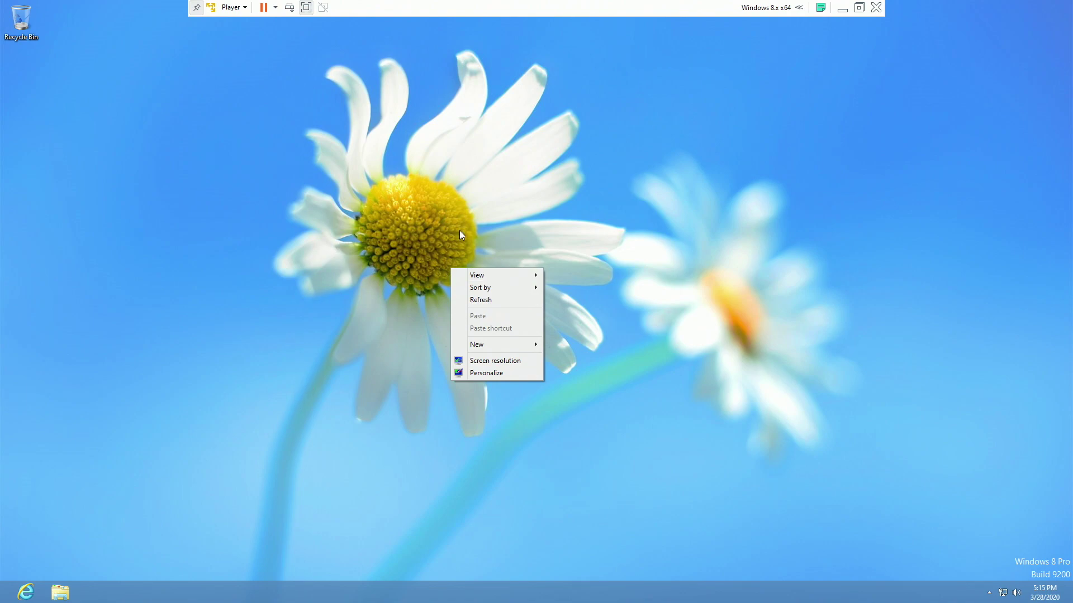
click(482, 214)
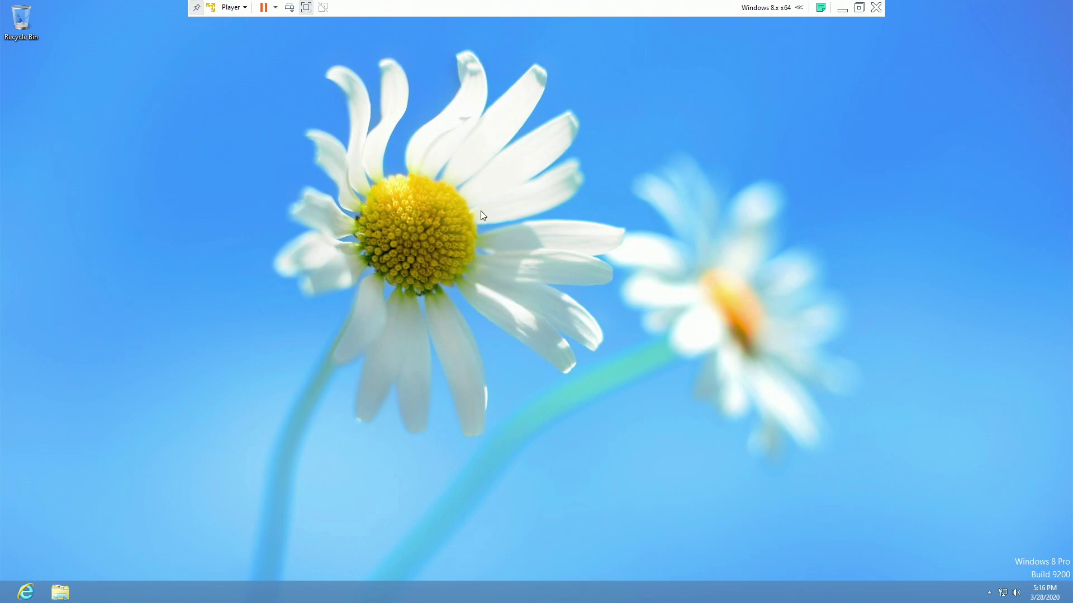
key(super)
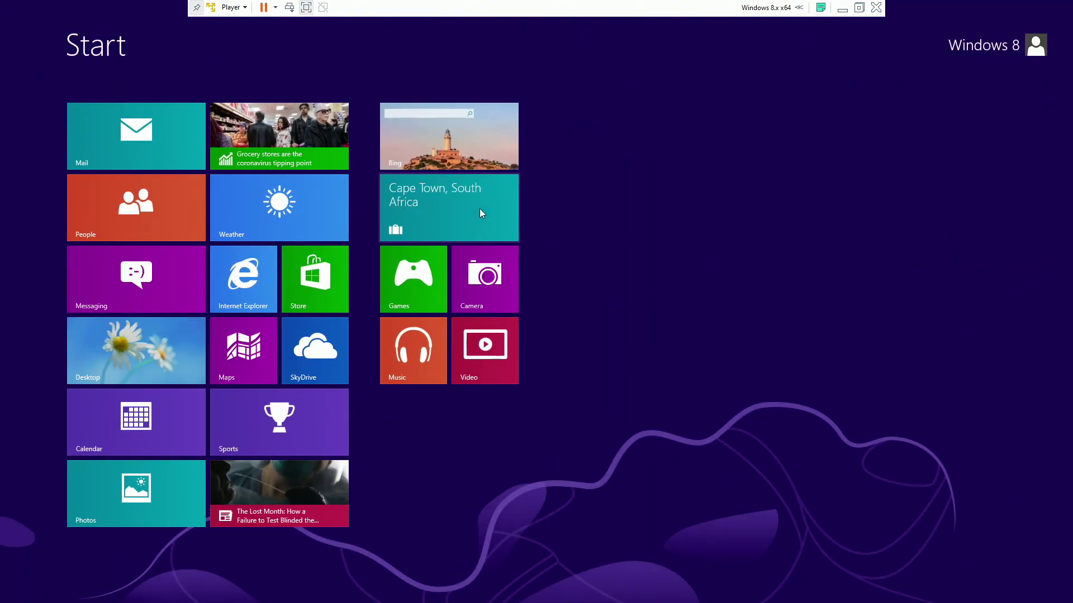
click(177, 355)
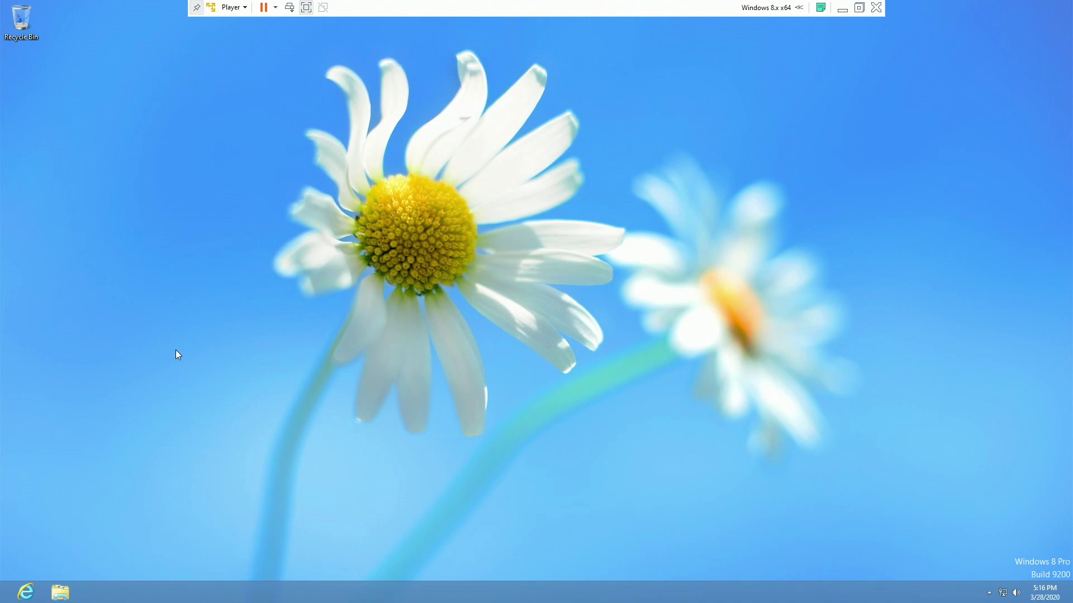
Step: Connect the SanDisk Ultra USB drive to the VM, disconnecting it from the host
click(229, 8)
mouse_move(248, 51)
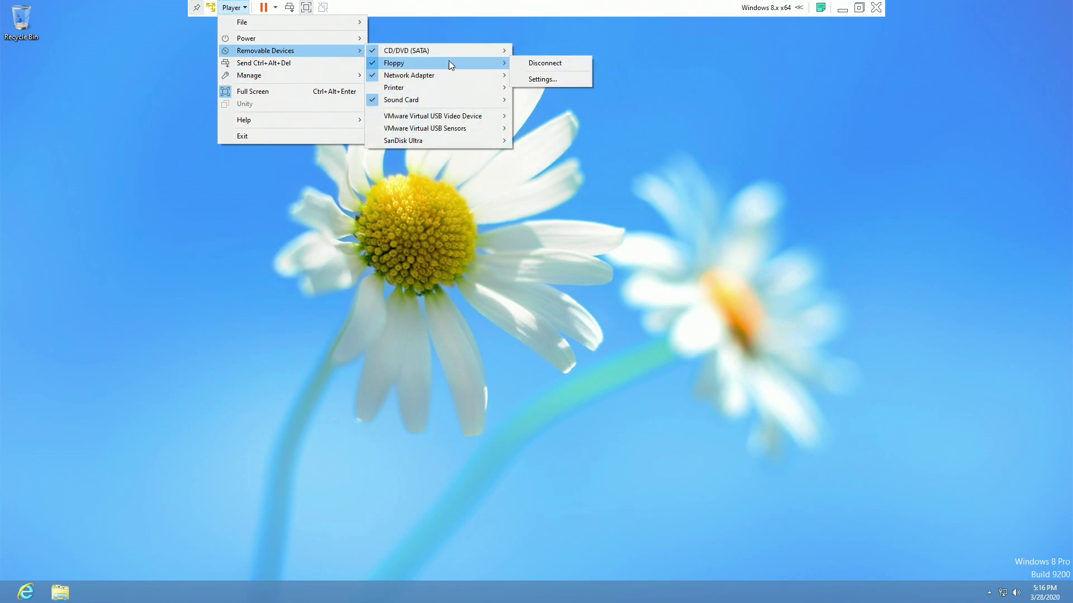
mouse_move(447, 118)
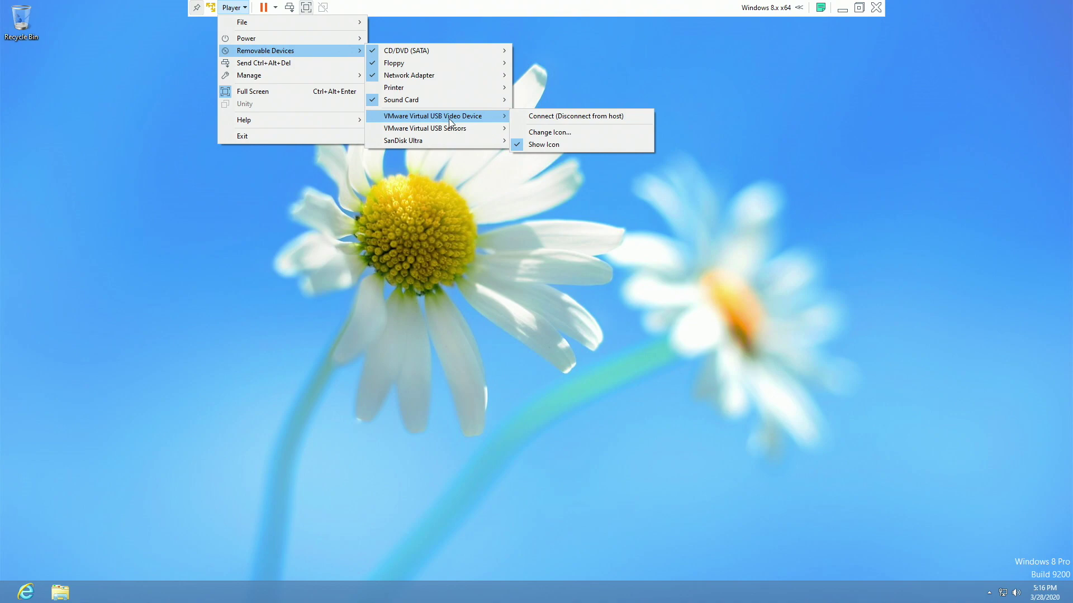
mouse_move(454, 142)
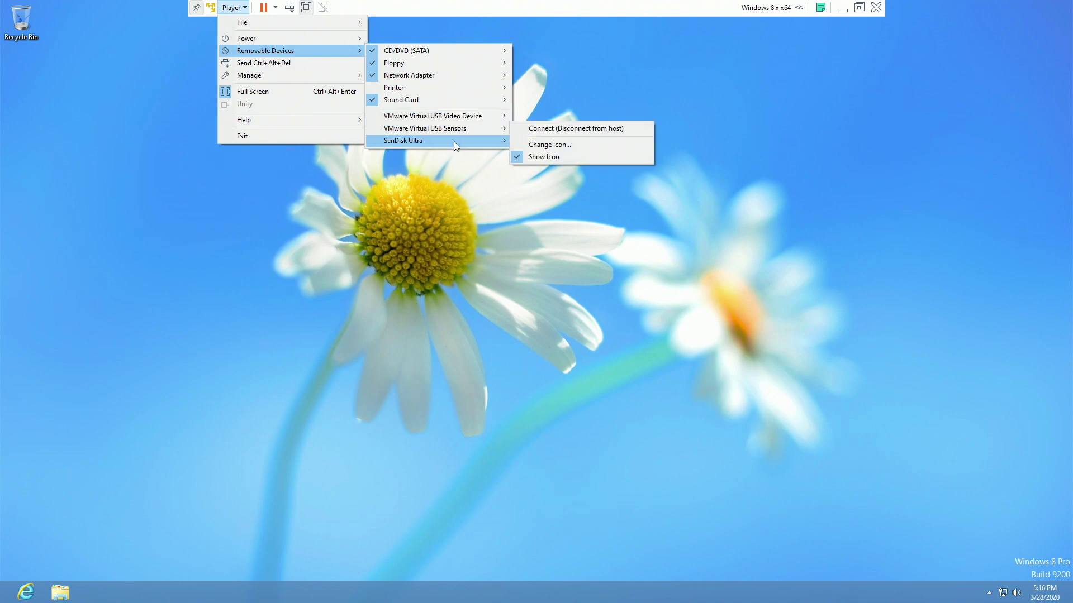
click(537, 129)
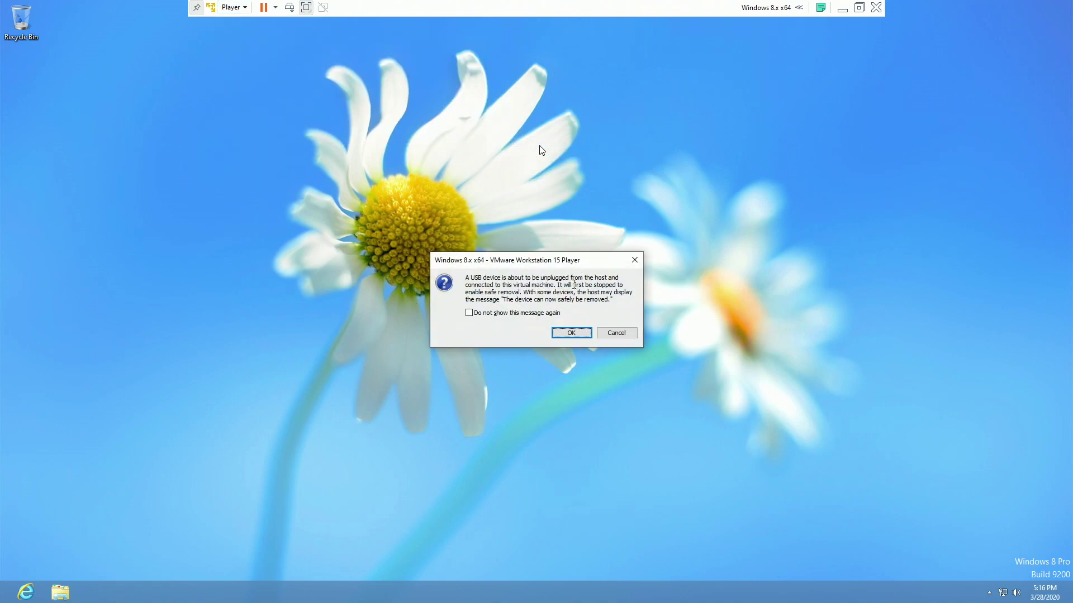
click(573, 333)
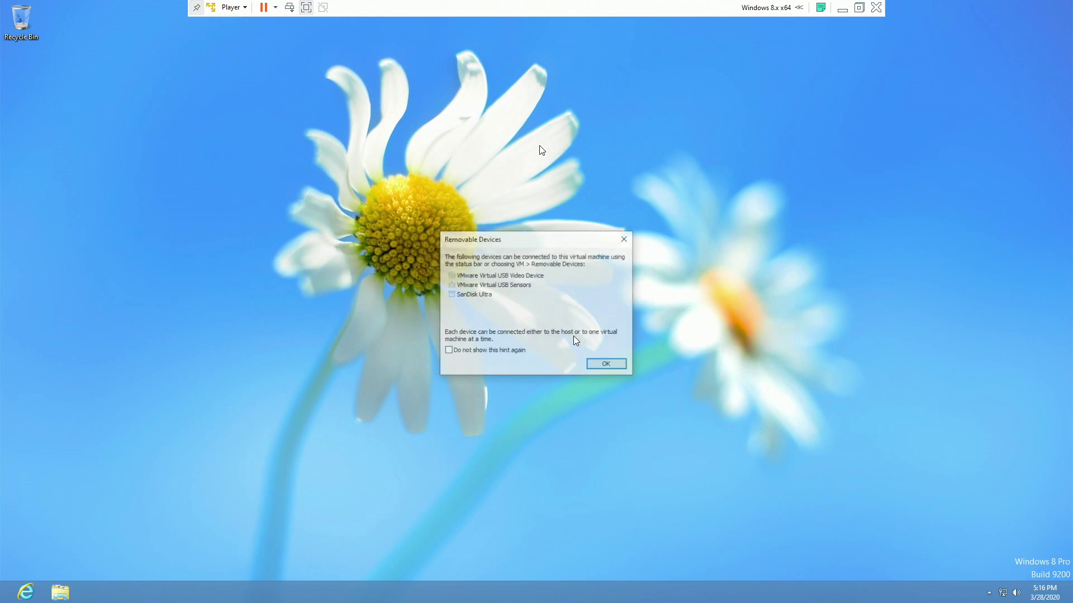
click(607, 365)
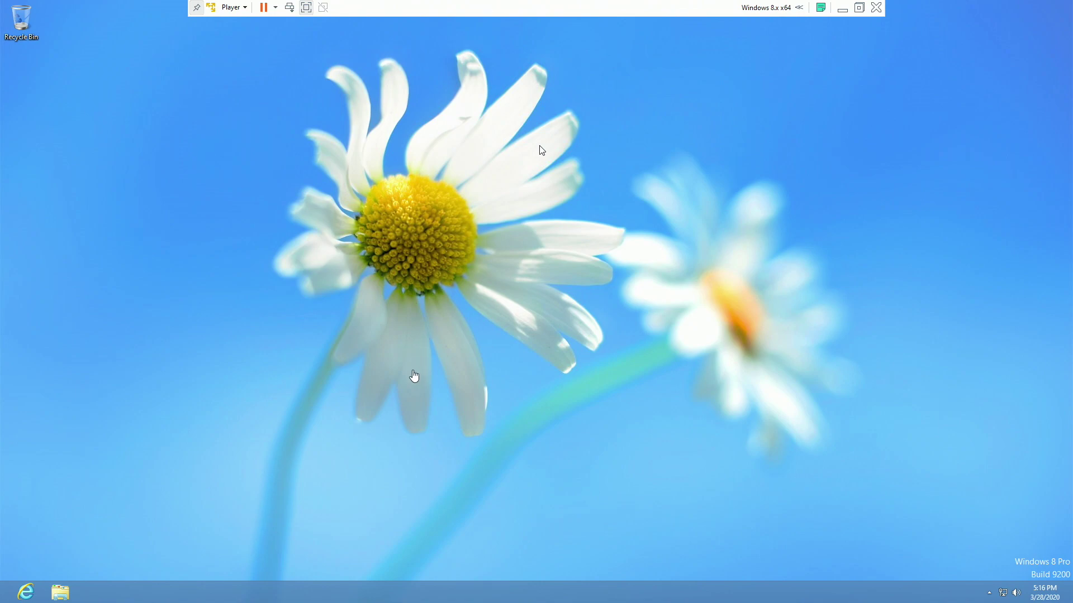
Step: Recheck the Removable Devices menu to confirm SanDisk Ultra is attached to the VM
click(231, 8)
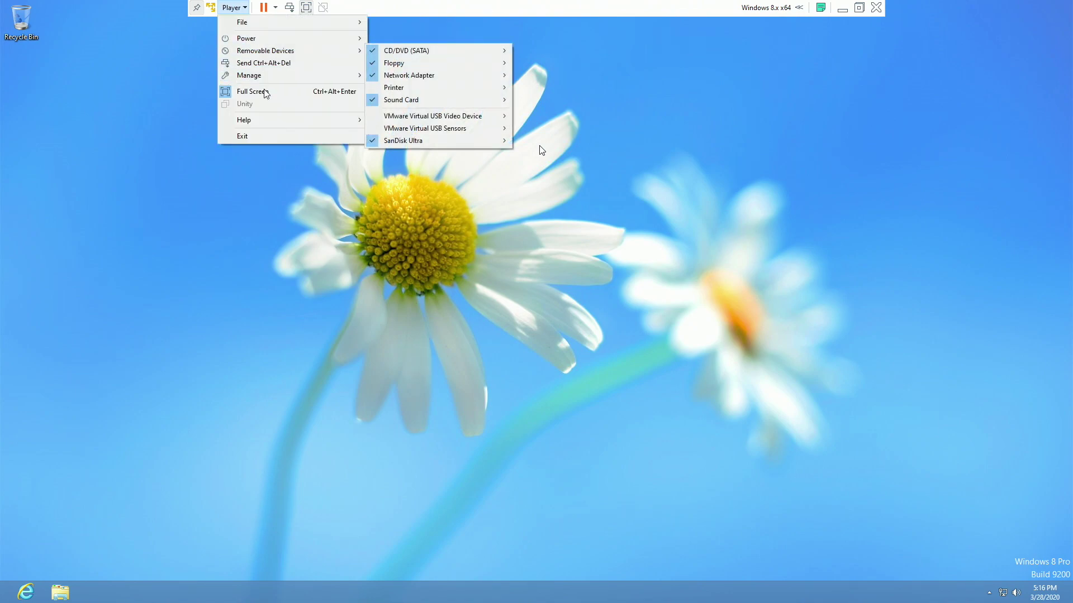
mouse_move(277, 79)
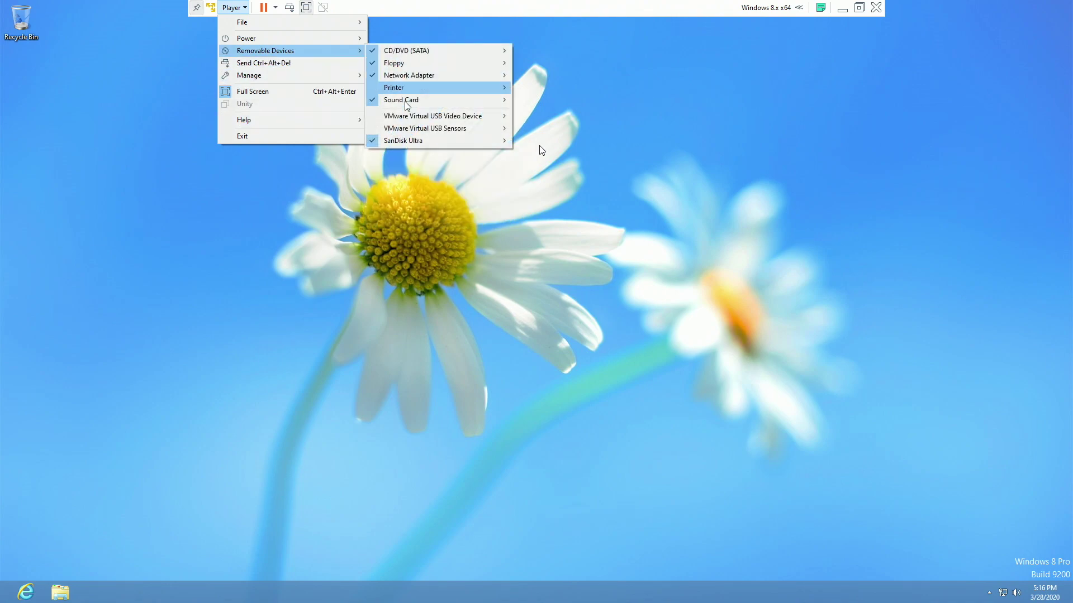
click(596, 197)
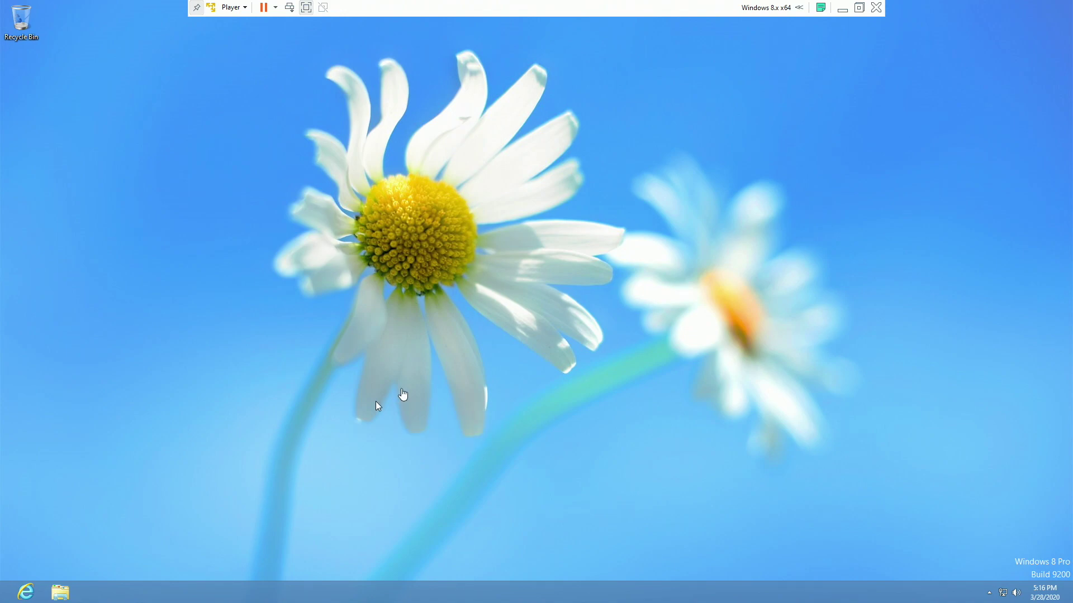
Step: Power off the virtual machine and close its VMware Player window
click(233, 7)
click(407, 52)
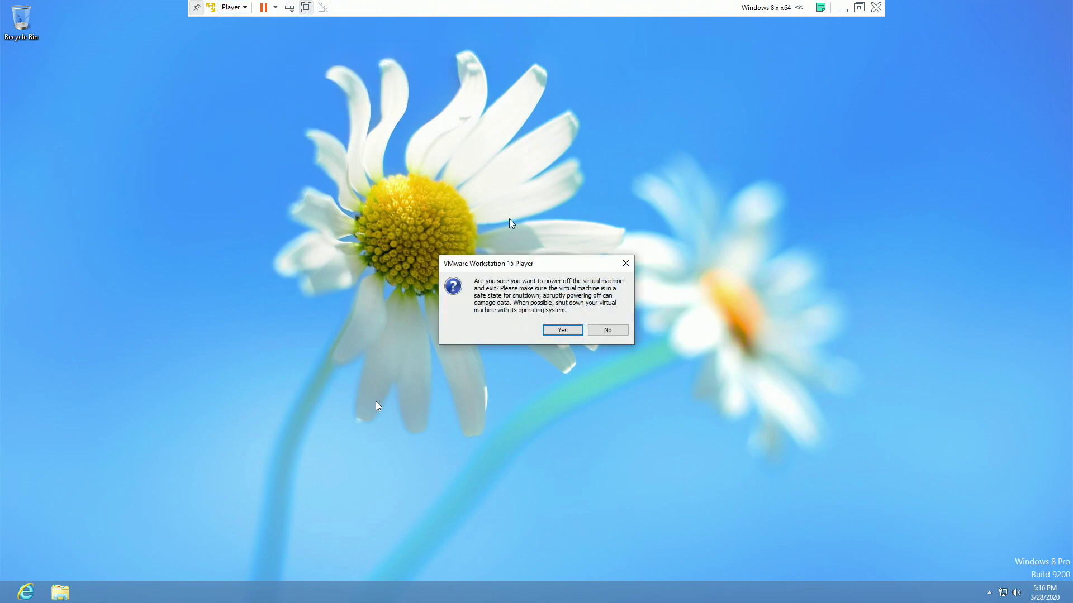
click(561, 330)
click(246, 7)
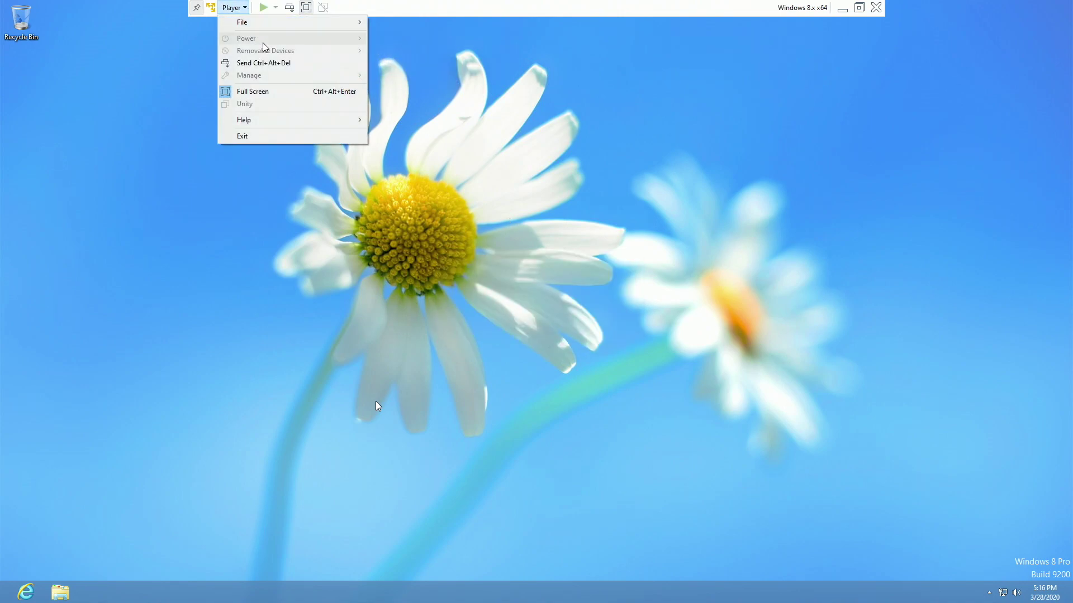
click(860, 10)
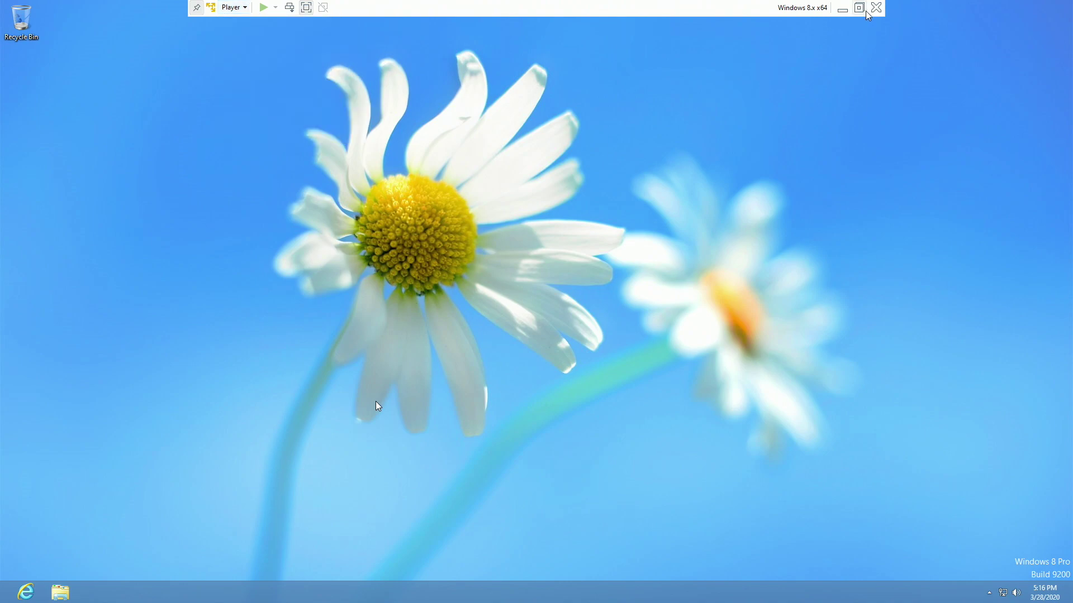
click(876, 10)
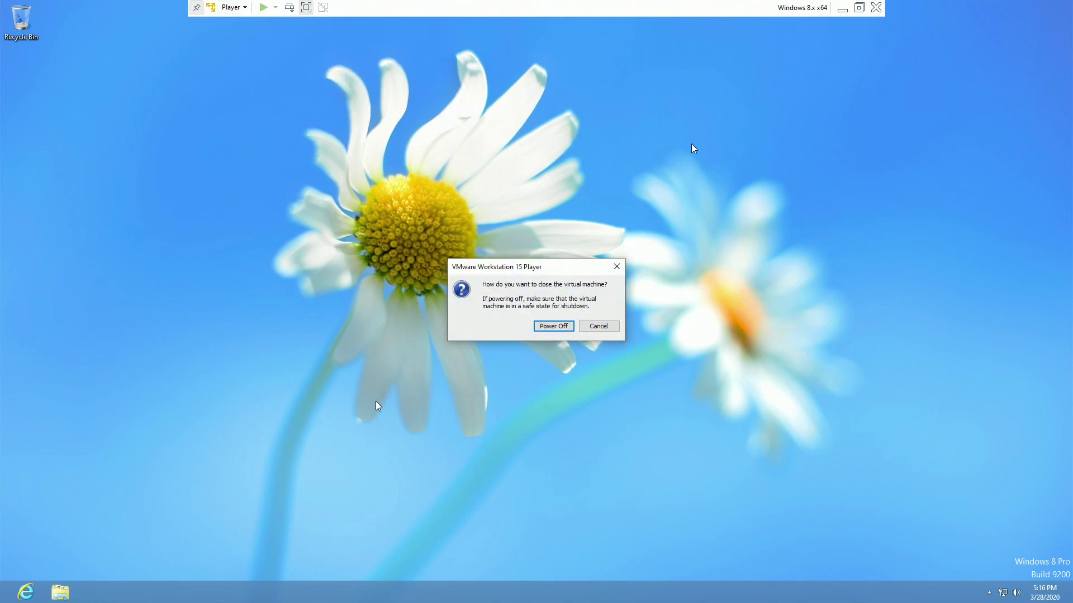
click(562, 329)
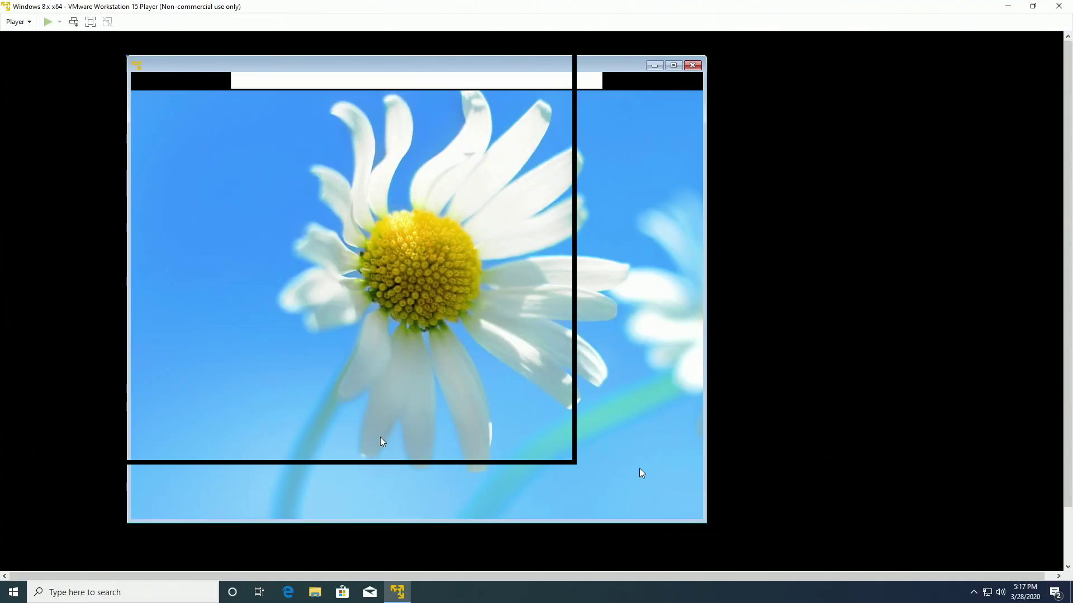
Step: End the unresponsive VMware Player process in Task Manager, then close Task Manager
right_click(535, 594)
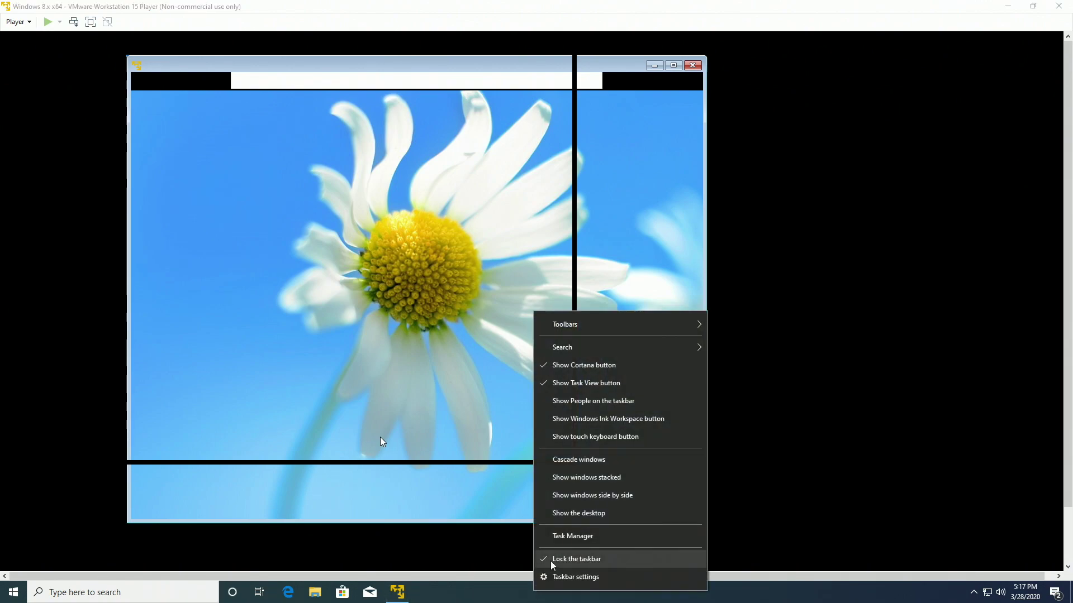
click(561, 540)
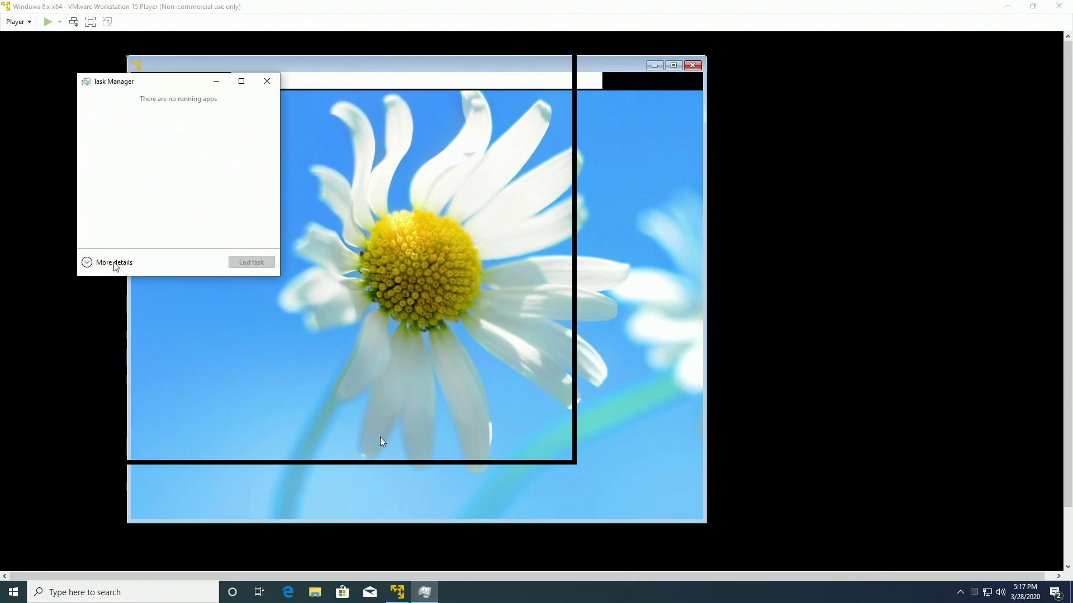
click(114, 262)
click(139, 191)
click(419, 389)
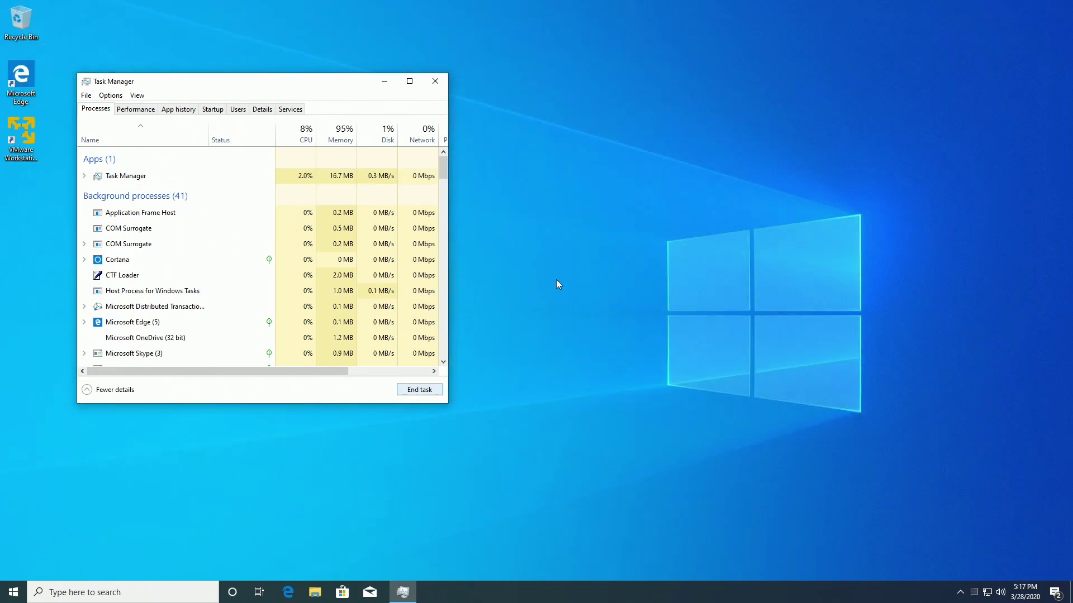
click(441, 82)
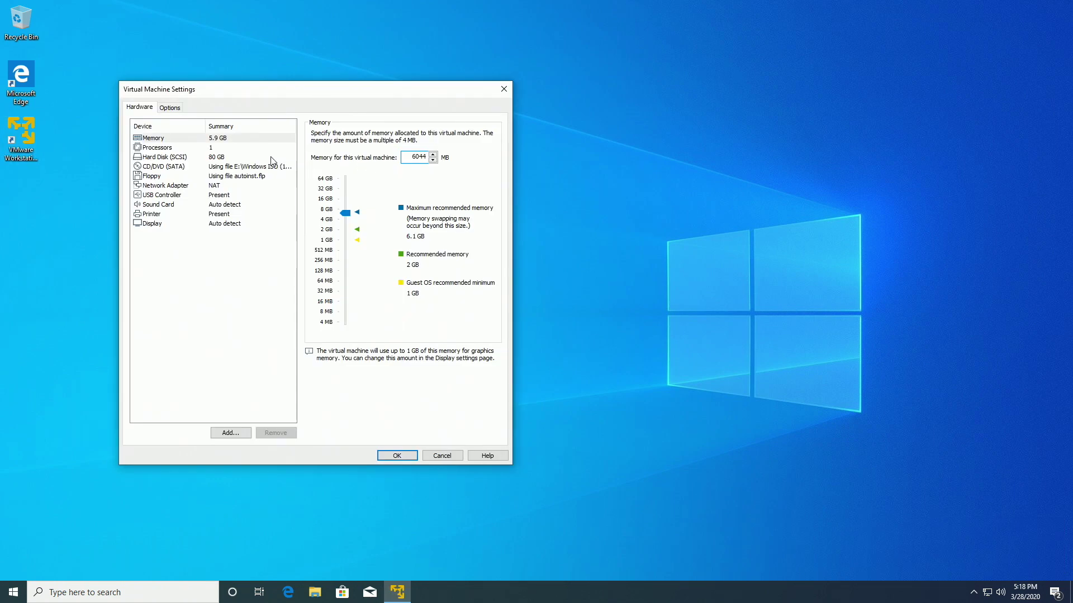
Step: Give the Windows 8.x x64 VM 4 processor cores with VT-x/EPT, performance counters and IOMMU enabled
click(157, 147)
click(430, 135)
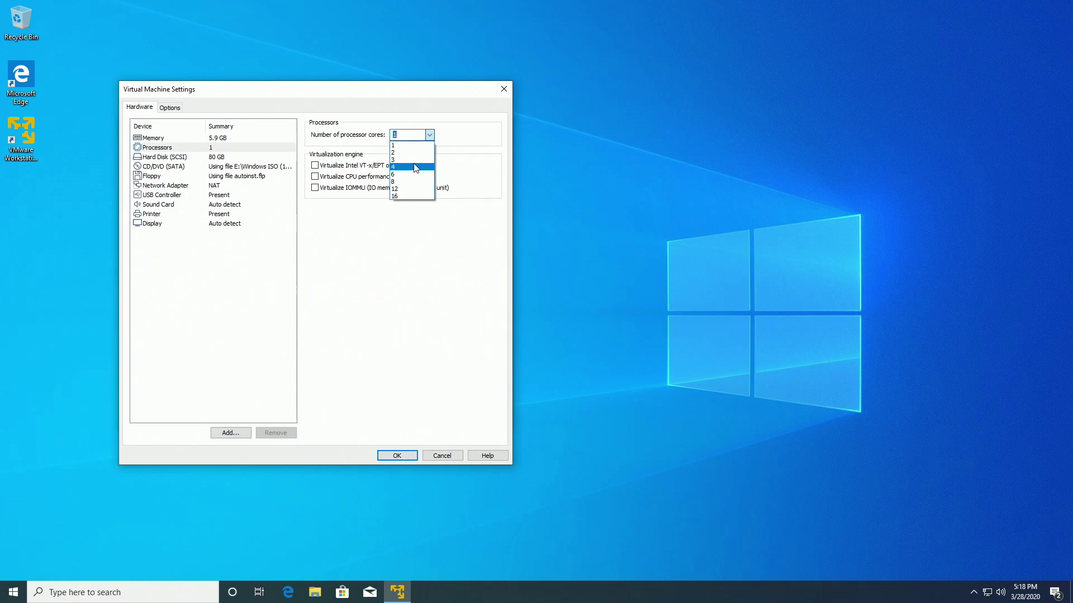
click(415, 166)
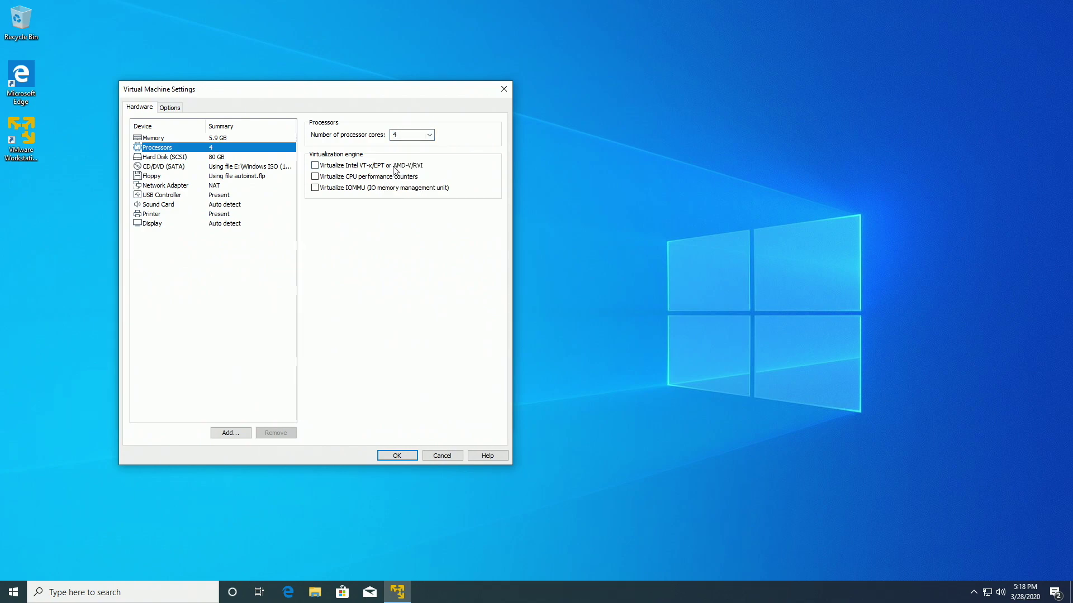
click(392, 166)
click(392, 176)
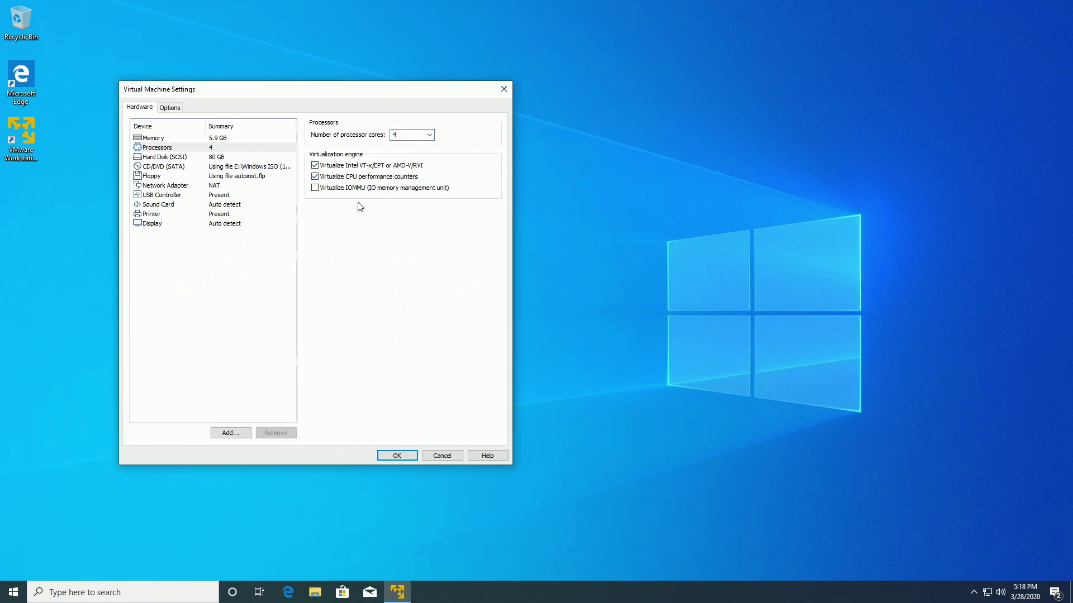
click(395, 189)
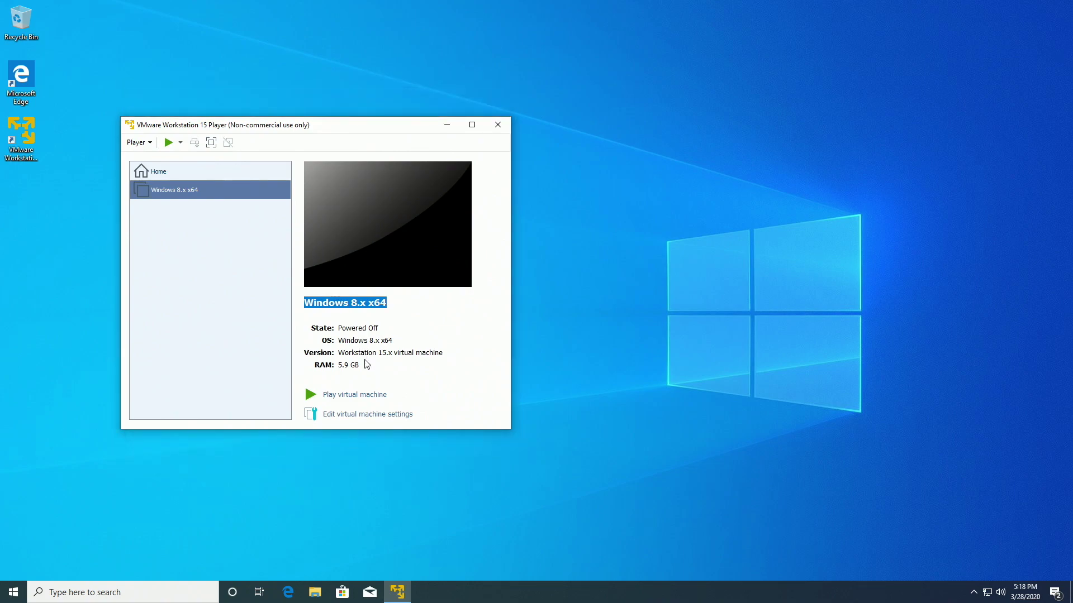
Step: After the power-on error, turn off performance counters and IOMMU, keeping only VT-x/EPT
click(347, 395)
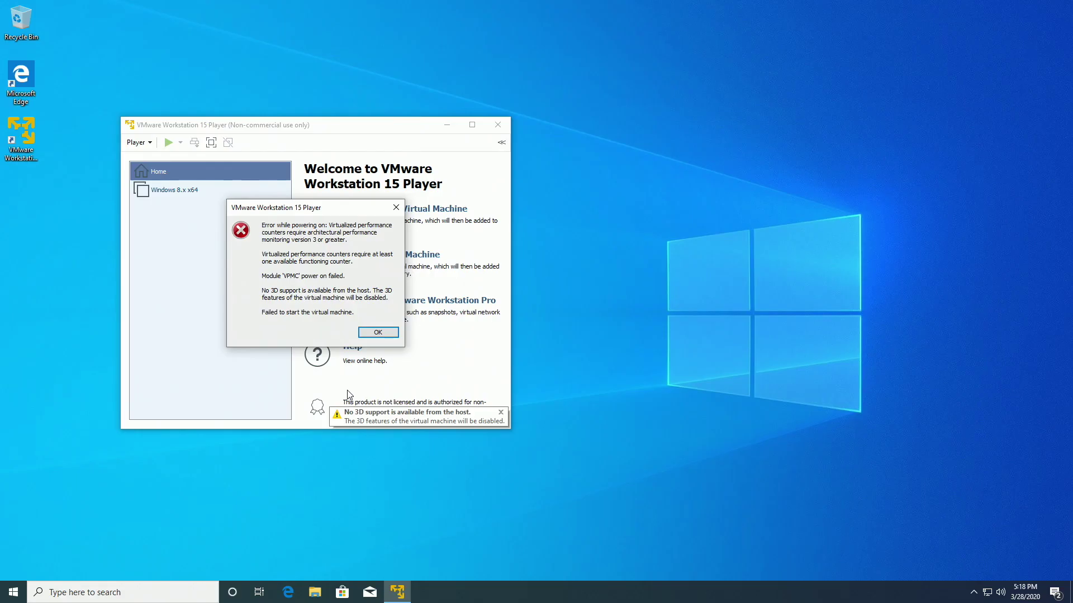
key(Return)
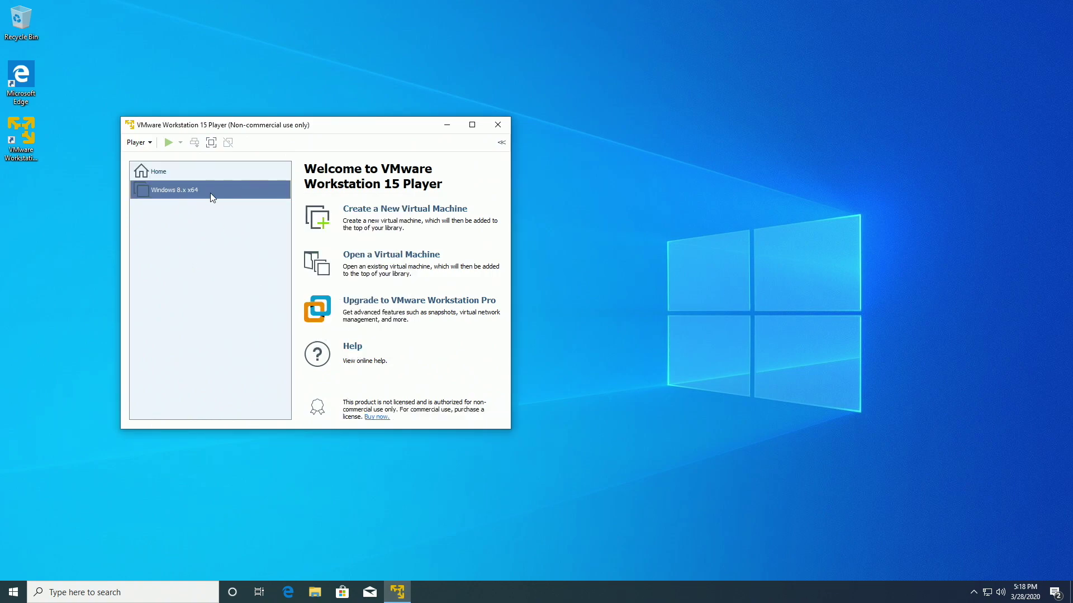
click(210, 191)
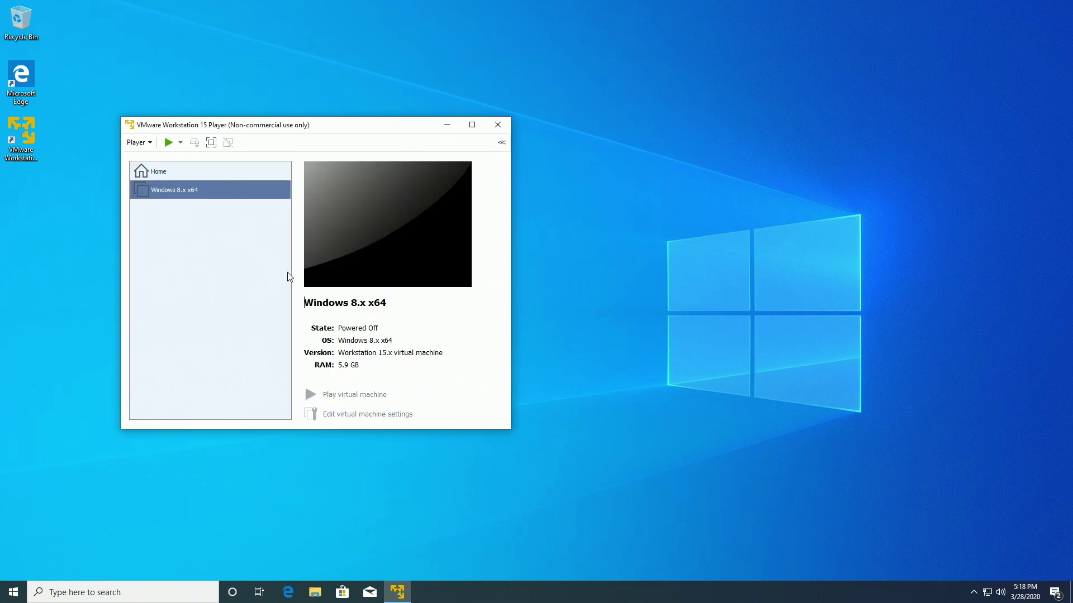
key(ctrl+d)
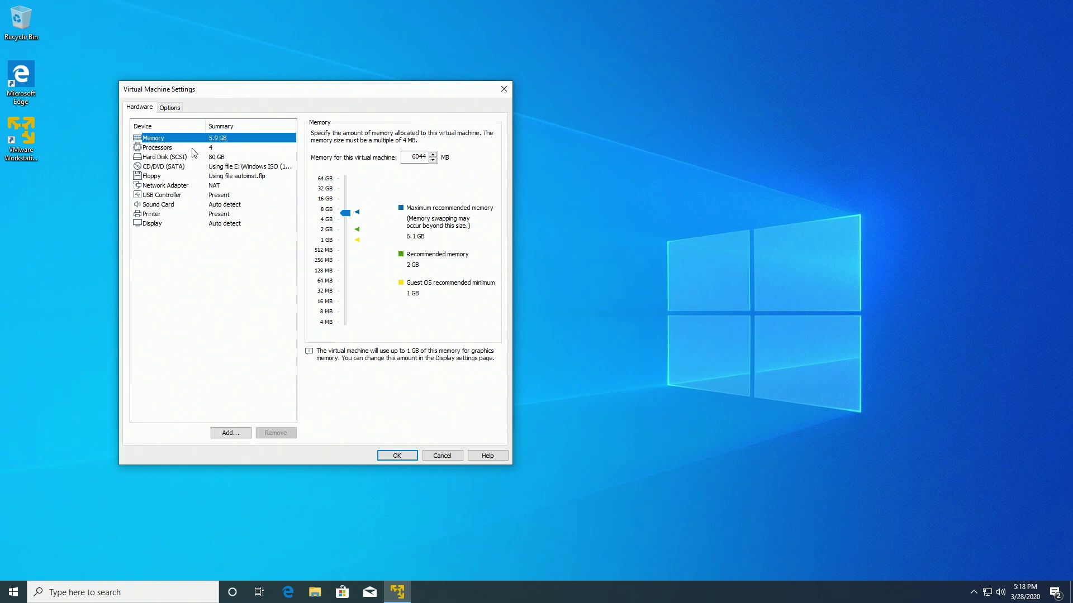
click(192, 148)
click(369, 188)
click(369, 188)
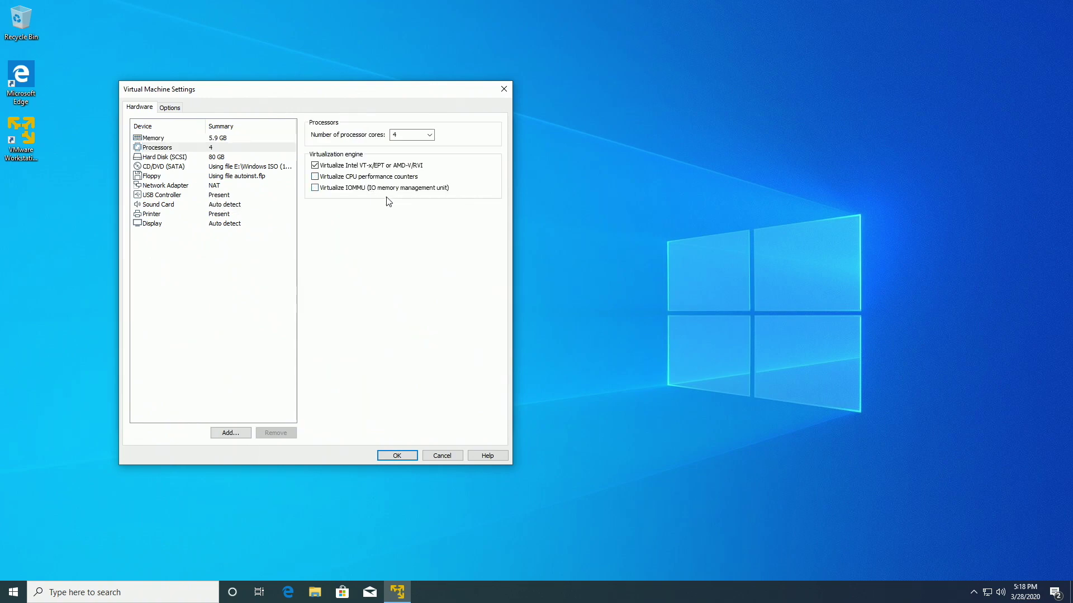
click(403, 455)
Step: Power on the Windows 8.x x64 VM again and let it boot full screen to Starting Windows
click(367, 396)
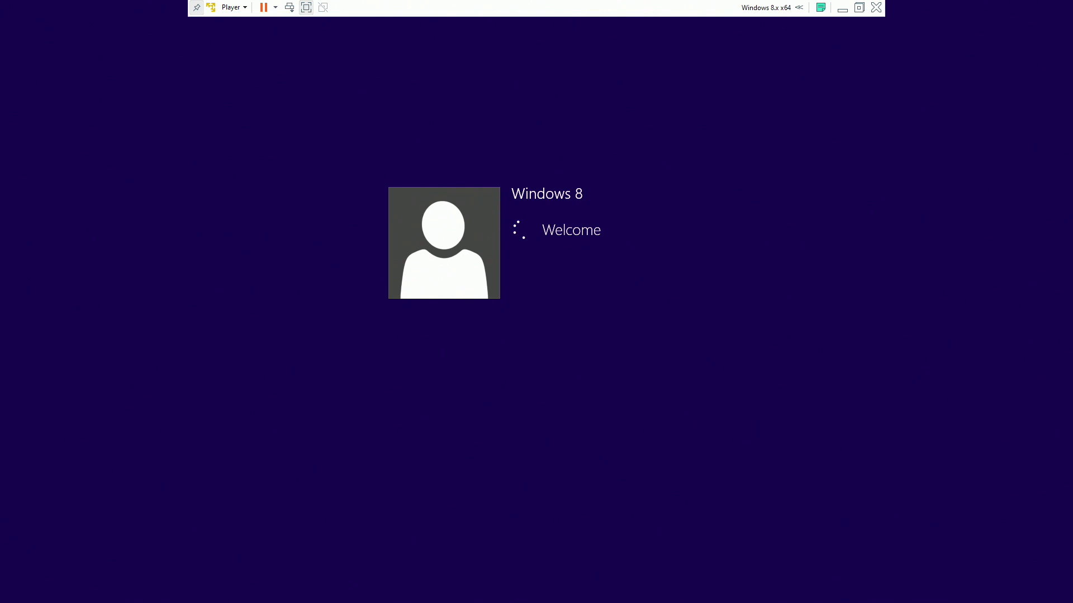
click(246, 7)
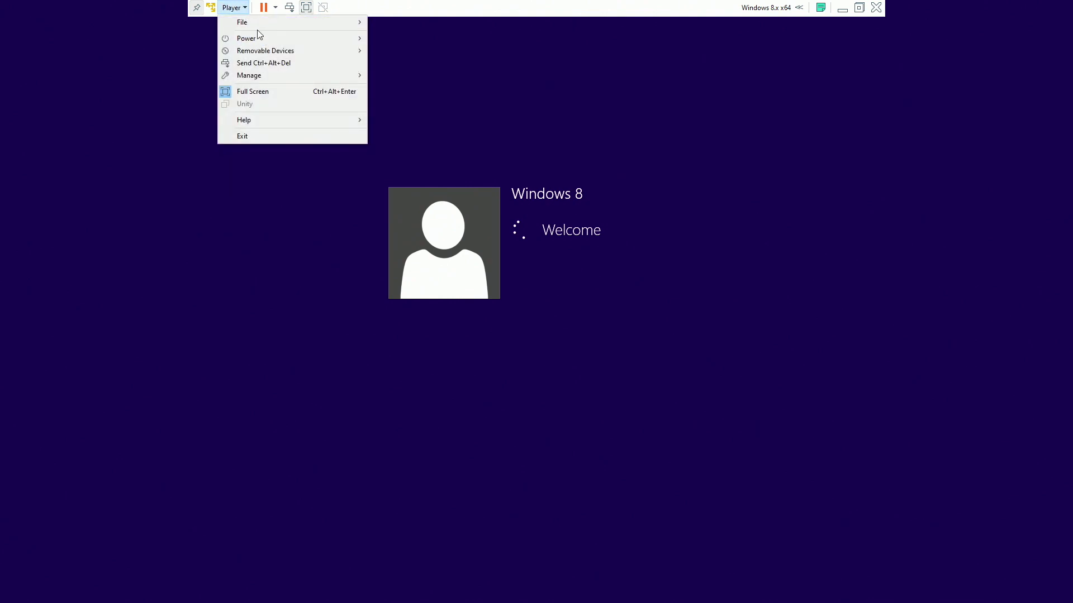
click(653, 8)
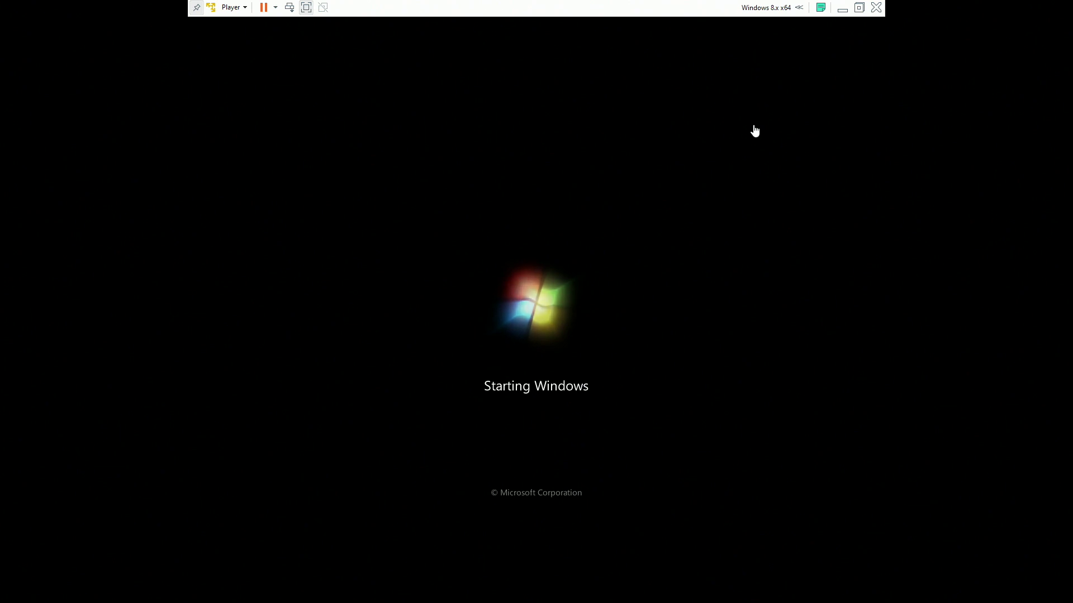
click(841, 9)
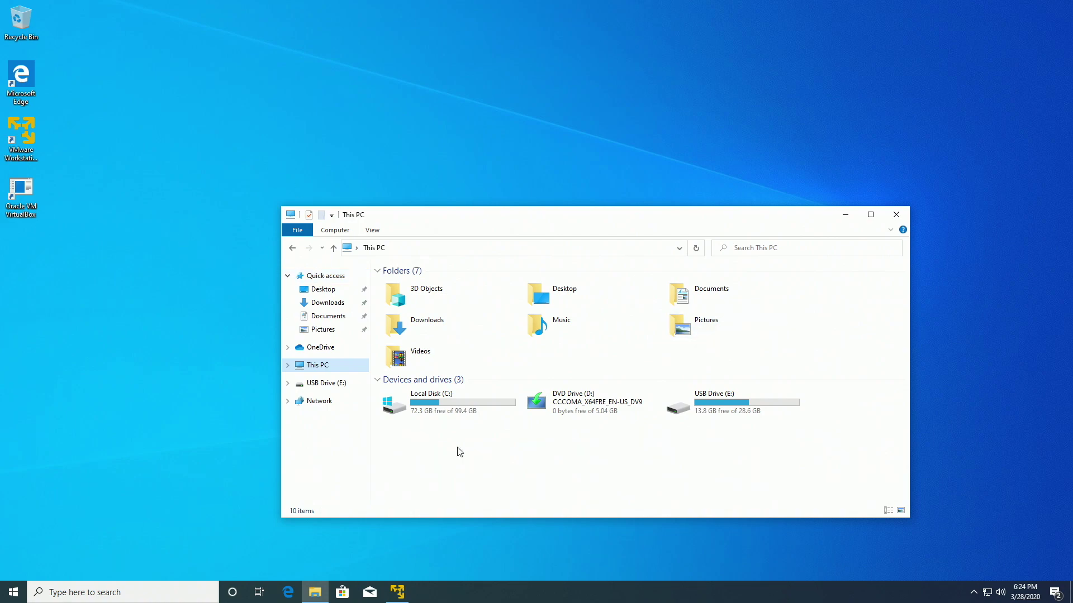
Step: Try launching the Oracle VM VirtualBox shortcut and keep it despite its missing VirtualBox.exe target
click(33, 209)
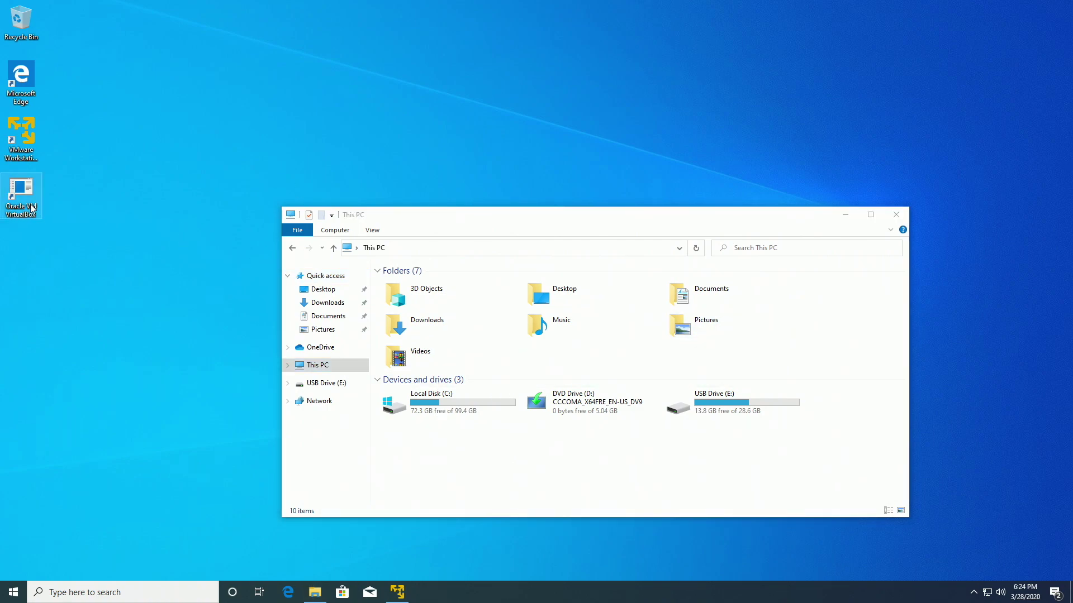
double_click(31, 209)
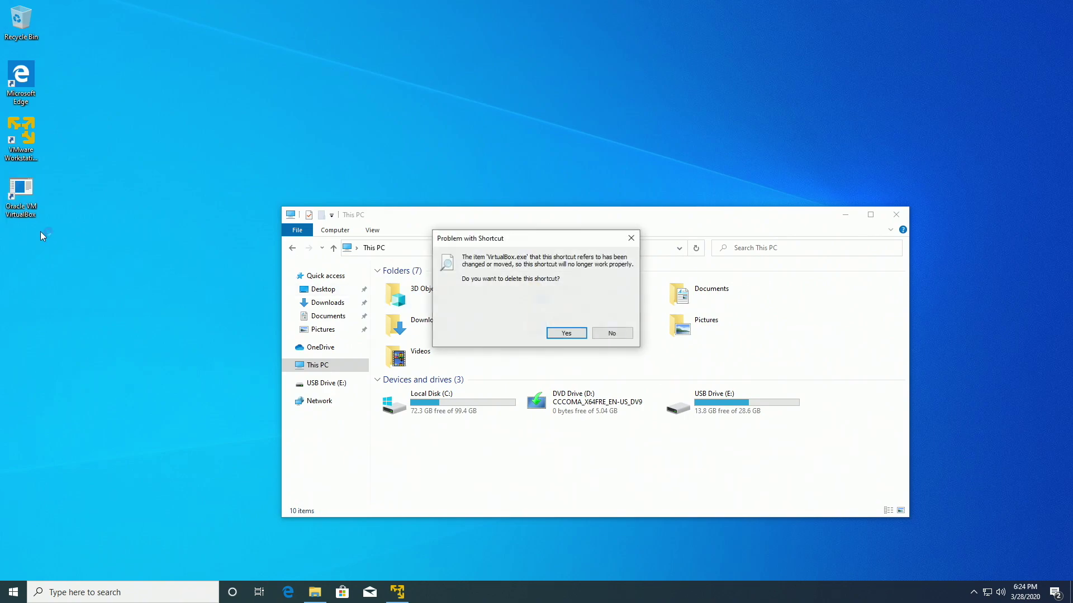
click(612, 333)
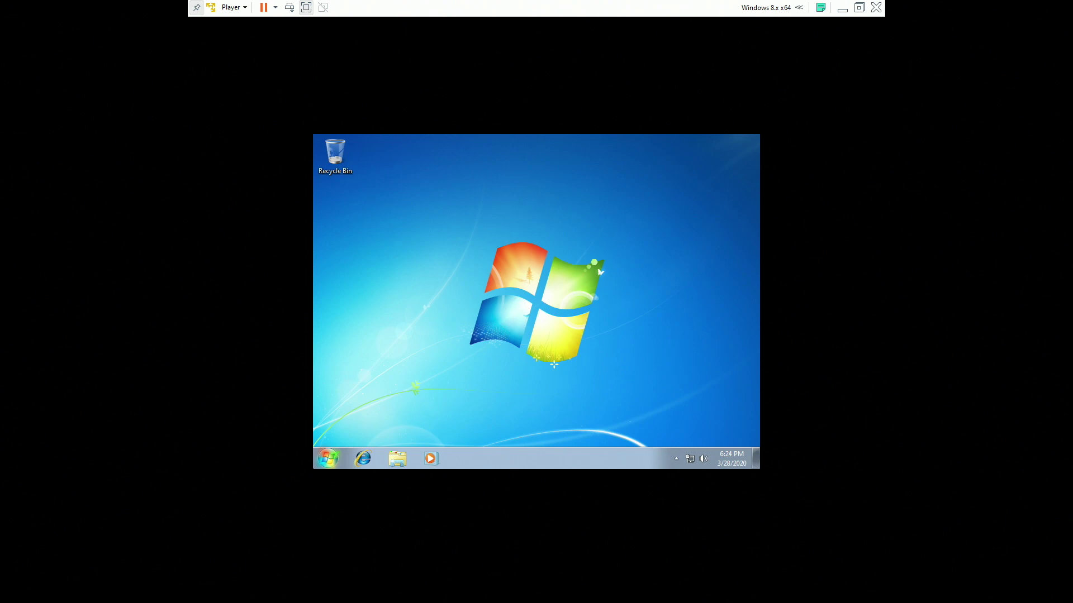
key(super)
key(super)
key(super)
key(super)
key(super)
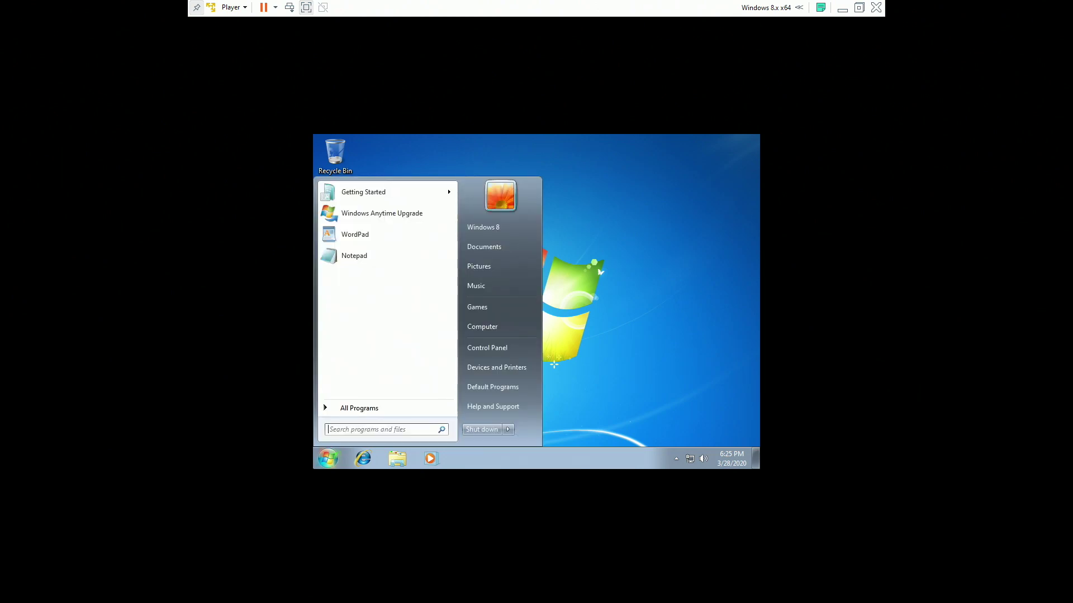
key(Up)
key(Return)
key(Escape)
key(Return)
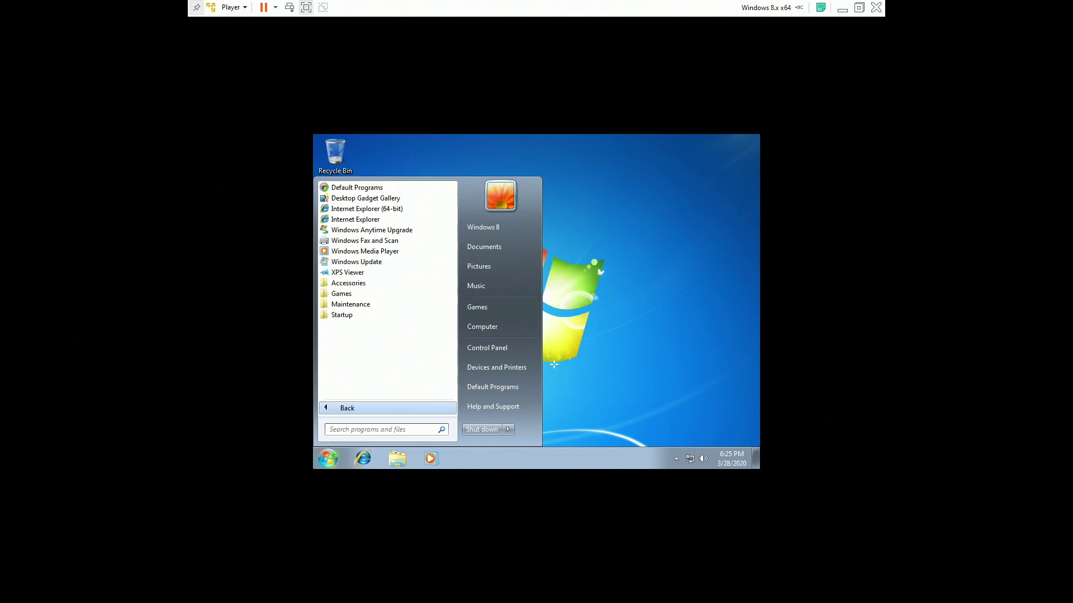
key(Right)
key(Up)
key(Up)
key(Up)
key(Up)
key(Up)
key(Up)
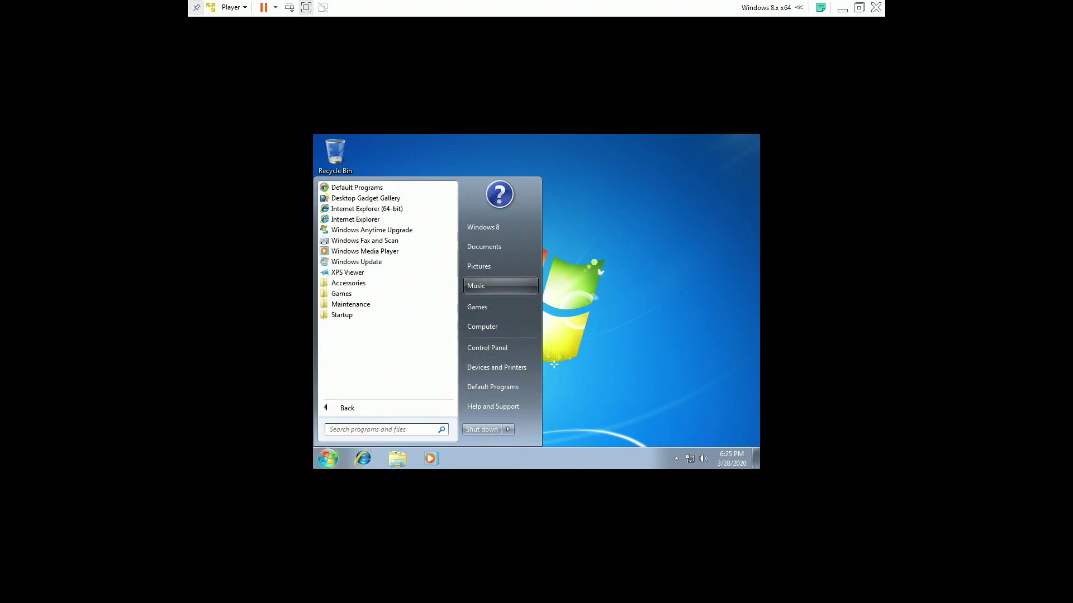
key(Down)
key(Down)
key(Up)
key(Up)
key(Up)
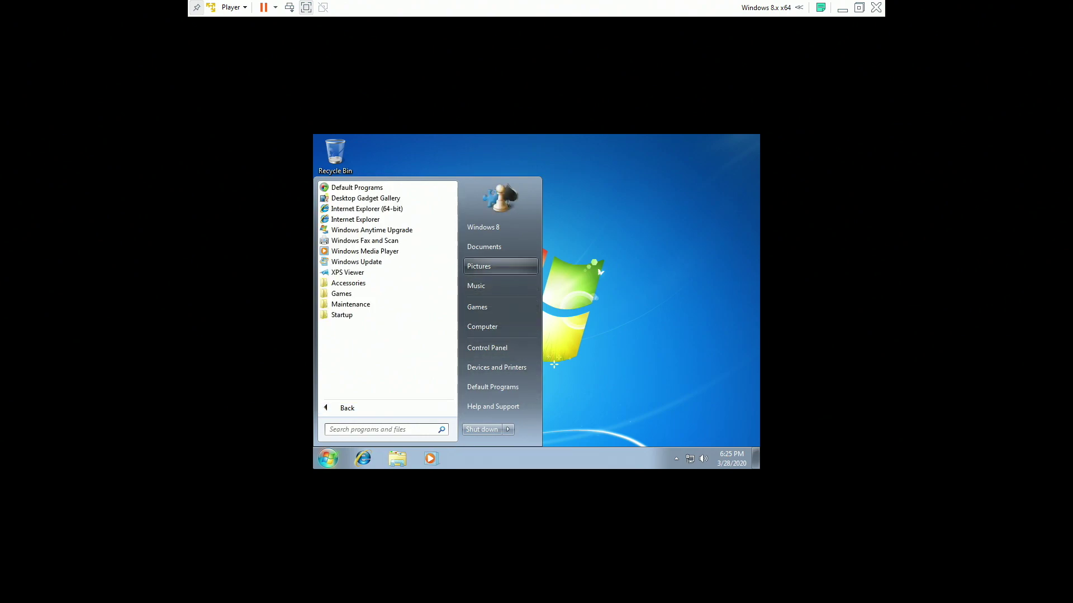
key(Up)
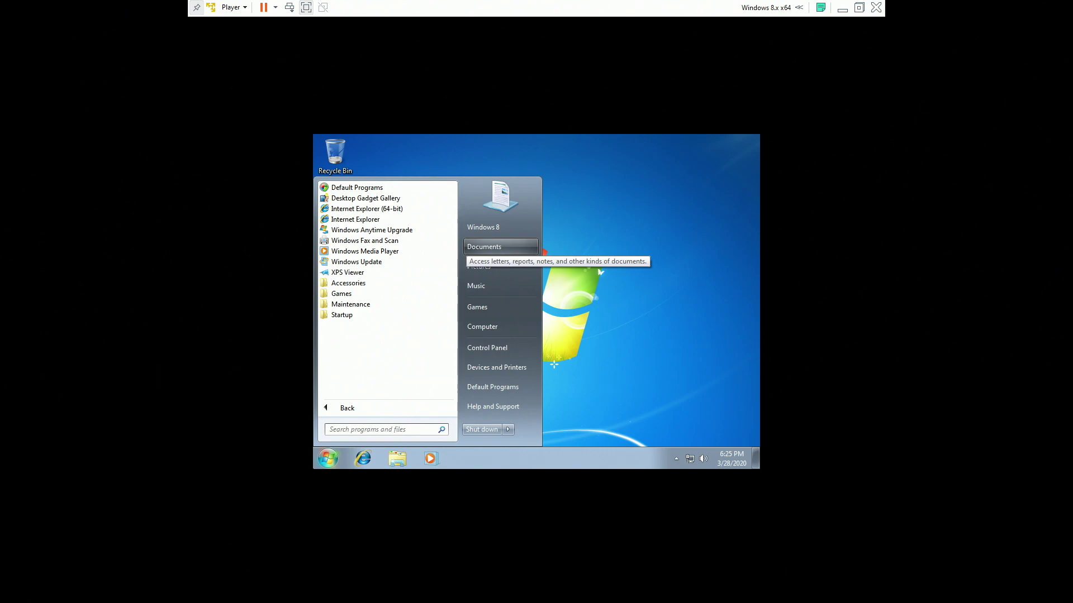
key(Escape)
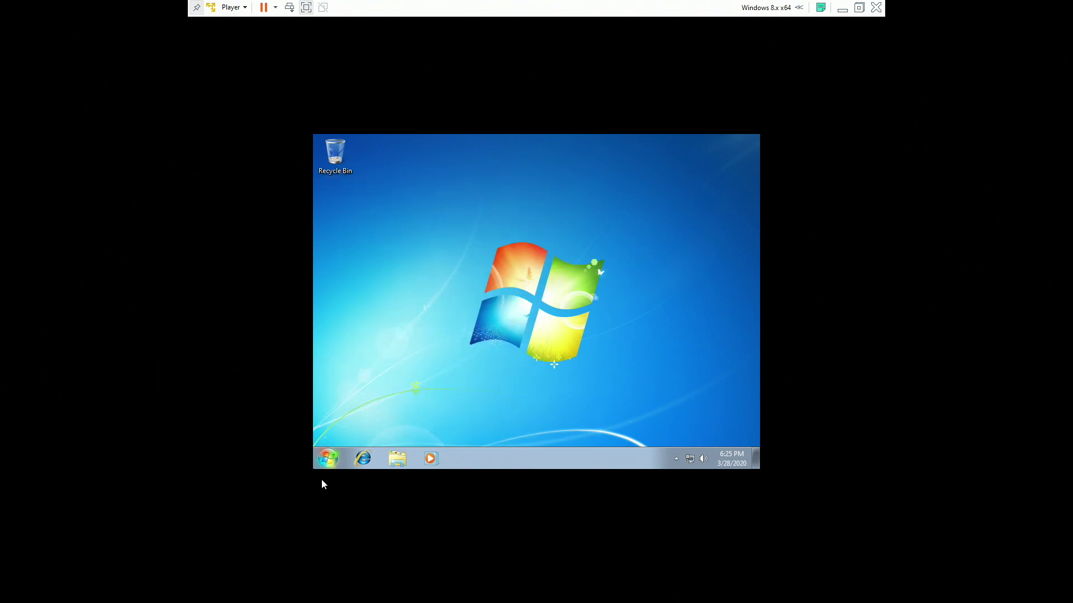
Step: Open Windows Explorer in the Vista guest by searching 'explorer' in the Start menu
click(231, 7)
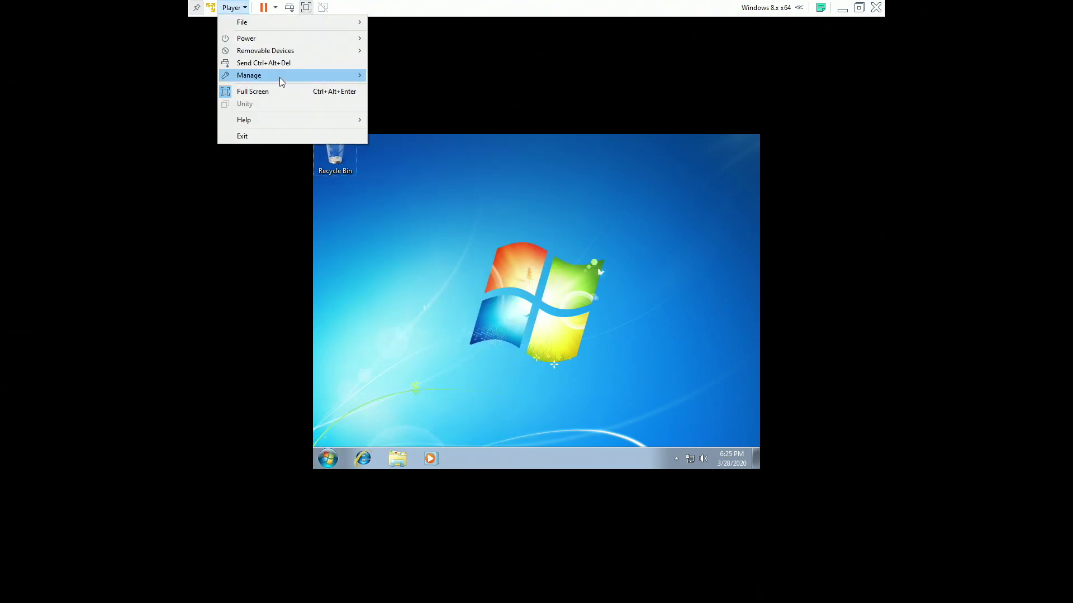
mouse_move(279, 77)
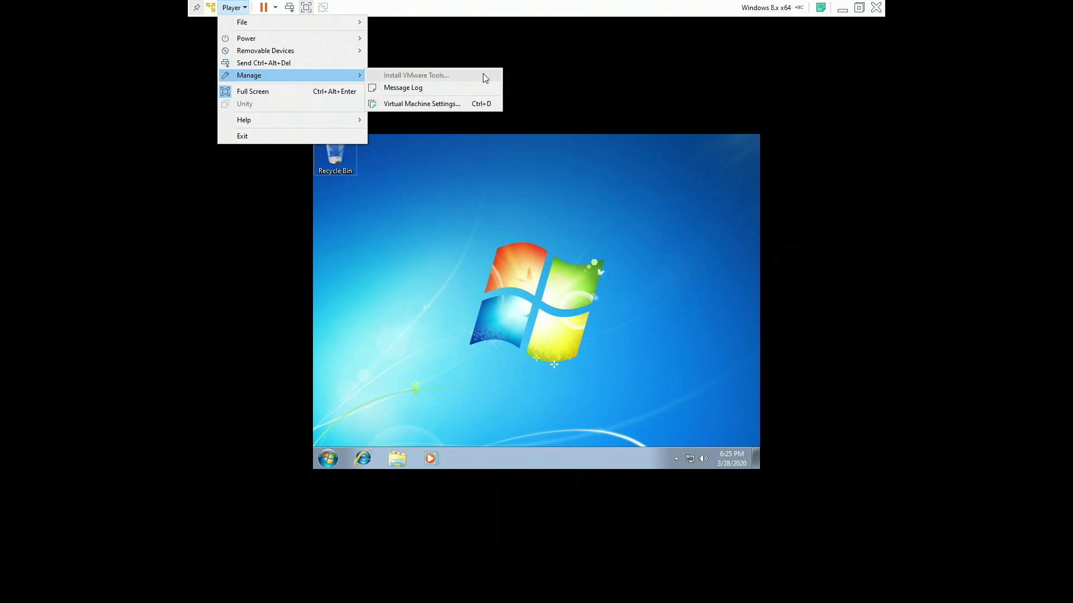
click(312, 134)
key(super)
key(super)
key(super)
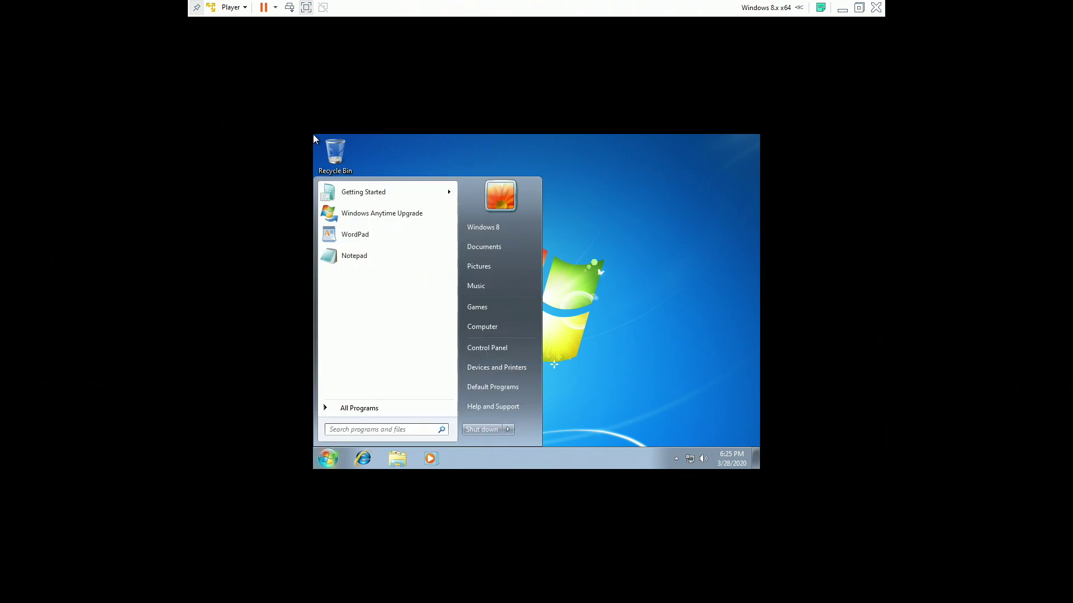
text(explorer)
key(Down)
key(Down)
key(Down)
key(Return)
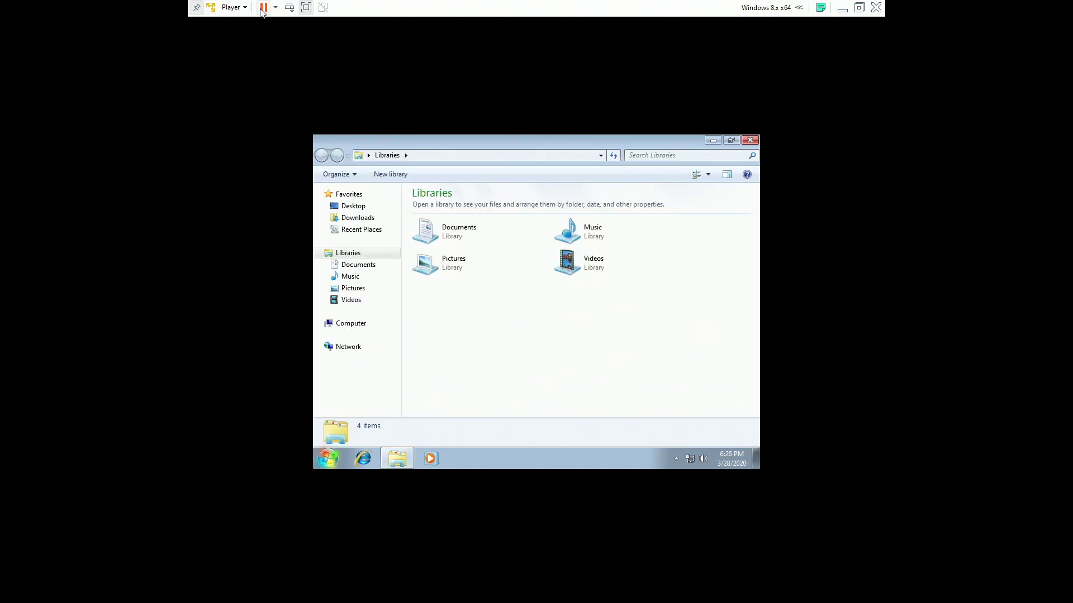
Step: Connect the SanDisk Ultra USB drive to the guest through Removable Devices, dismissing the notice
click(235, 8)
mouse_move(311, 52)
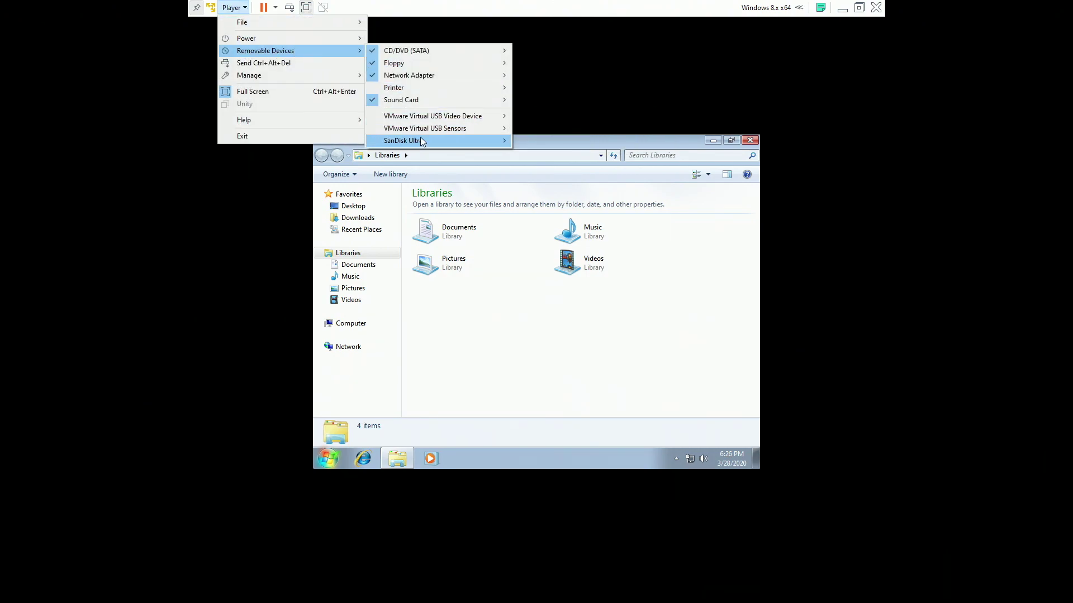
mouse_move(421, 140)
click(522, 142)
key(Return)
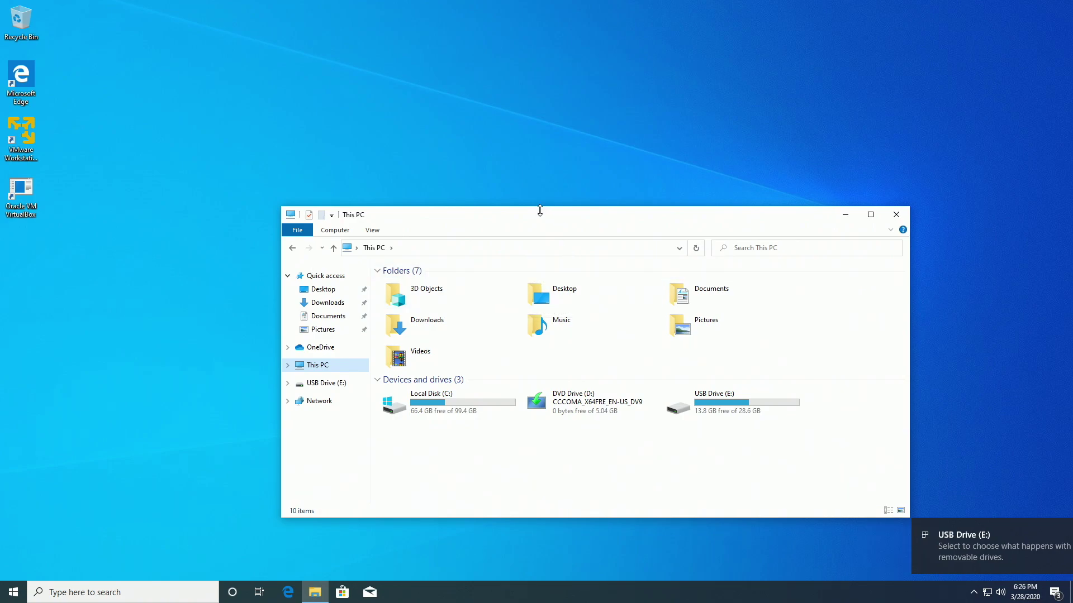
Step: Drag the This PC window by its title bar toward the upper left of the desktop
drag(533, 216, 499, 151)
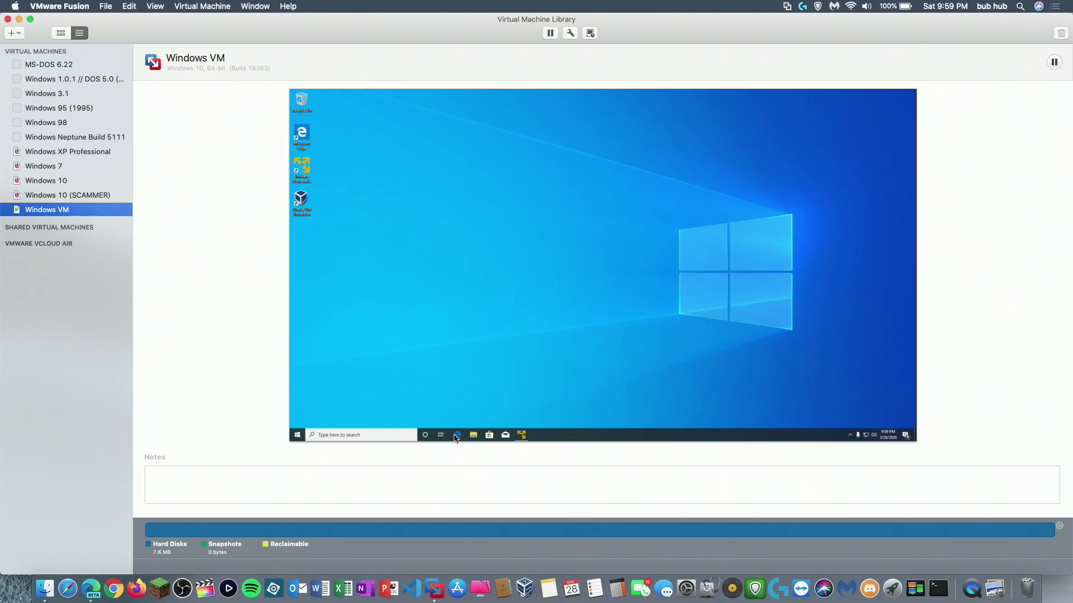
Step: Use Mission Control to reach the VMware Fusion library, then switch to the Windows VM's full-screen space
key(ctrl+Up)
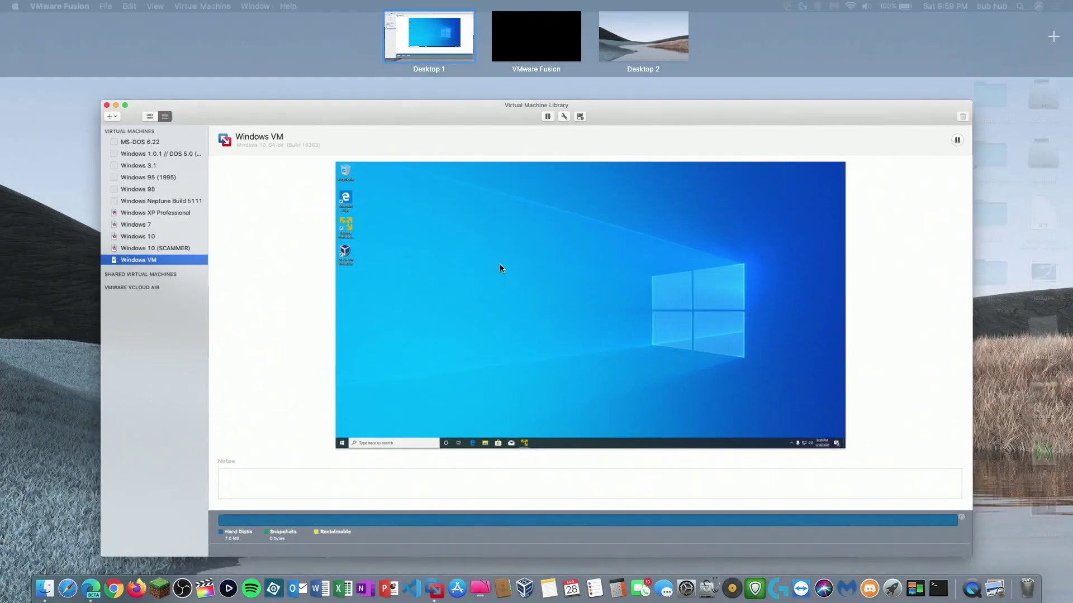
click(356, 353)
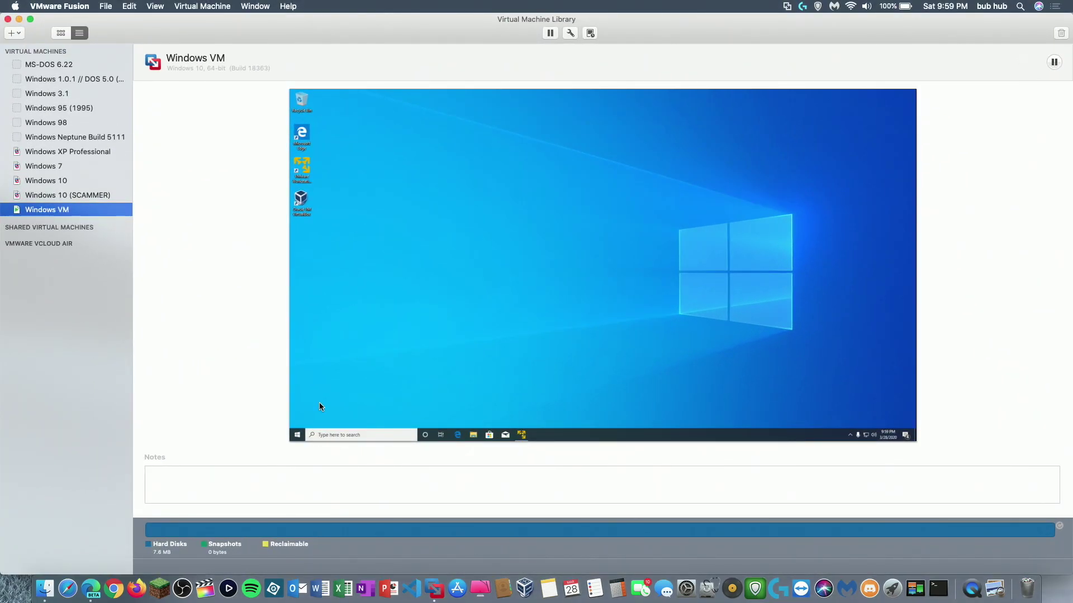
key(ctrl+Up)
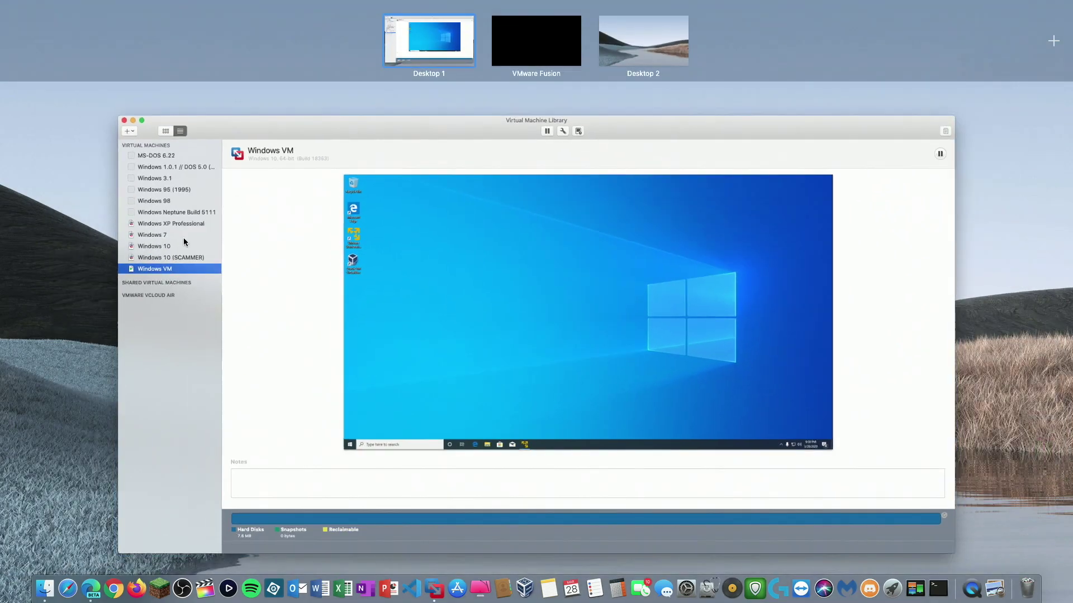
click(525, 60)
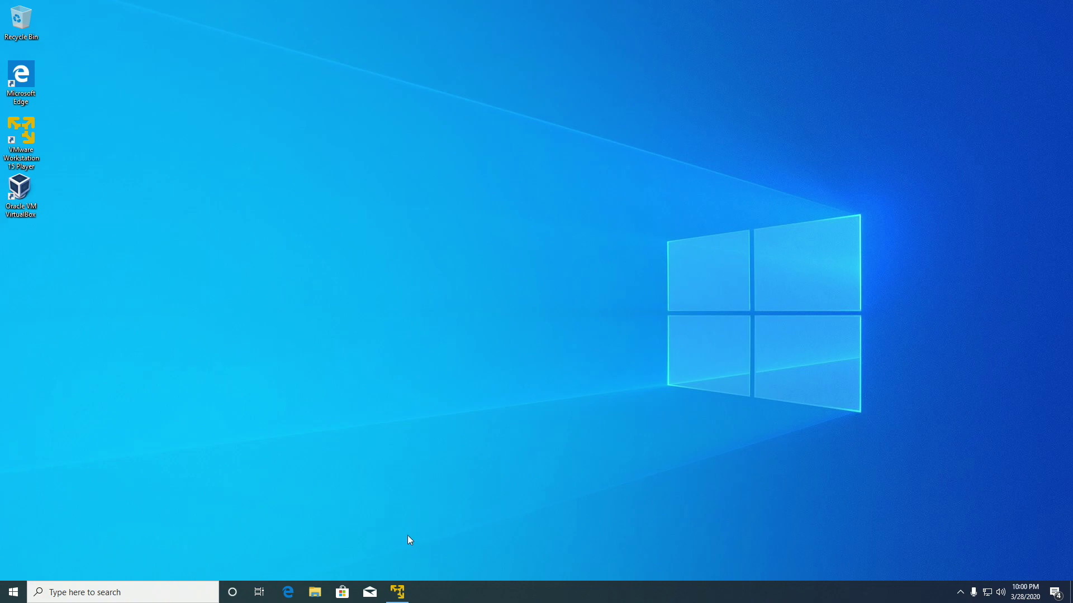
Step: Bring up the full-screen Windows Vista guest and open and close its Start menu
click(400, 592)
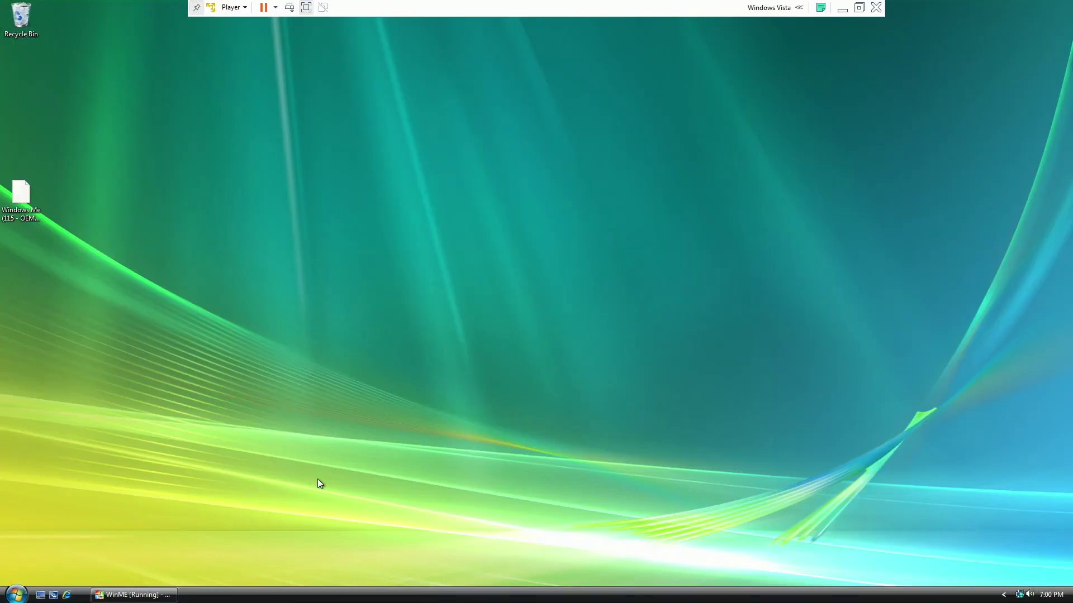
click(15, 595)
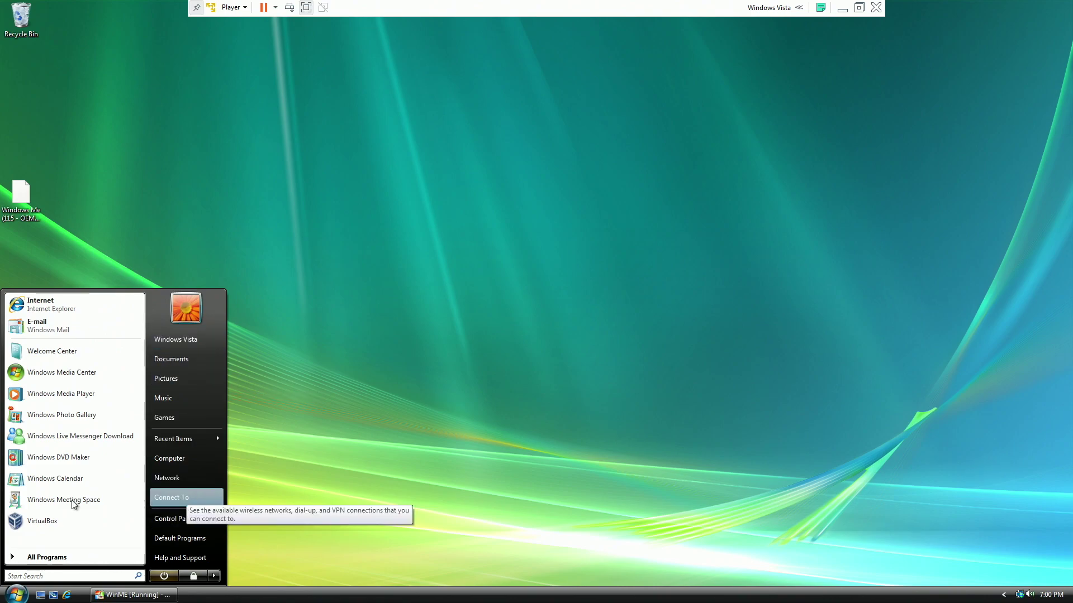
click(333, 571)
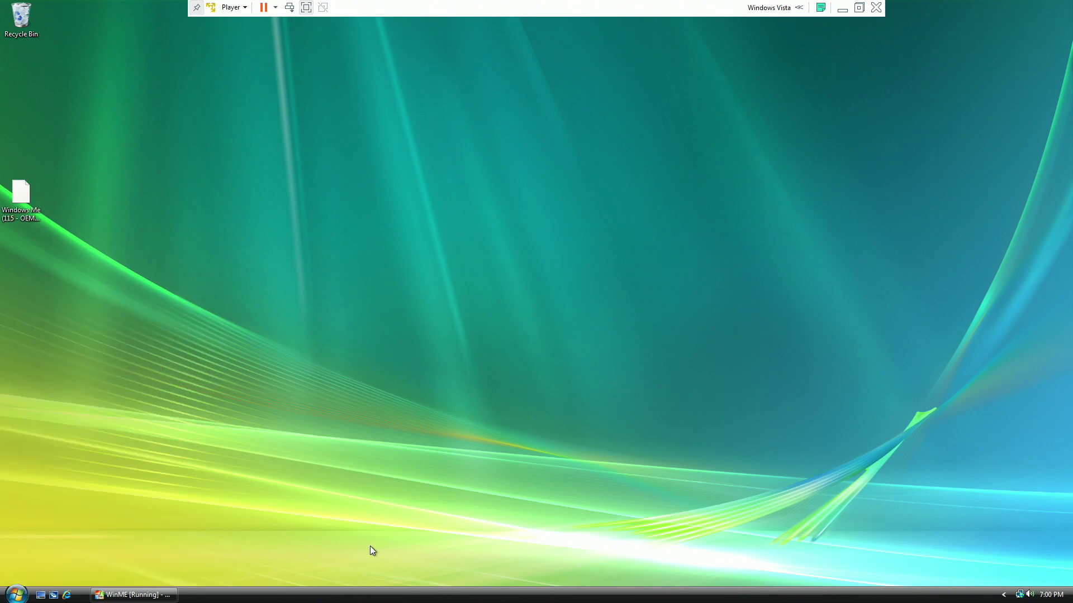
Step: Open Personalization from the desktop menu, then open and close Window Color and Appearance
right_click(516, 347)
click(538, 453)
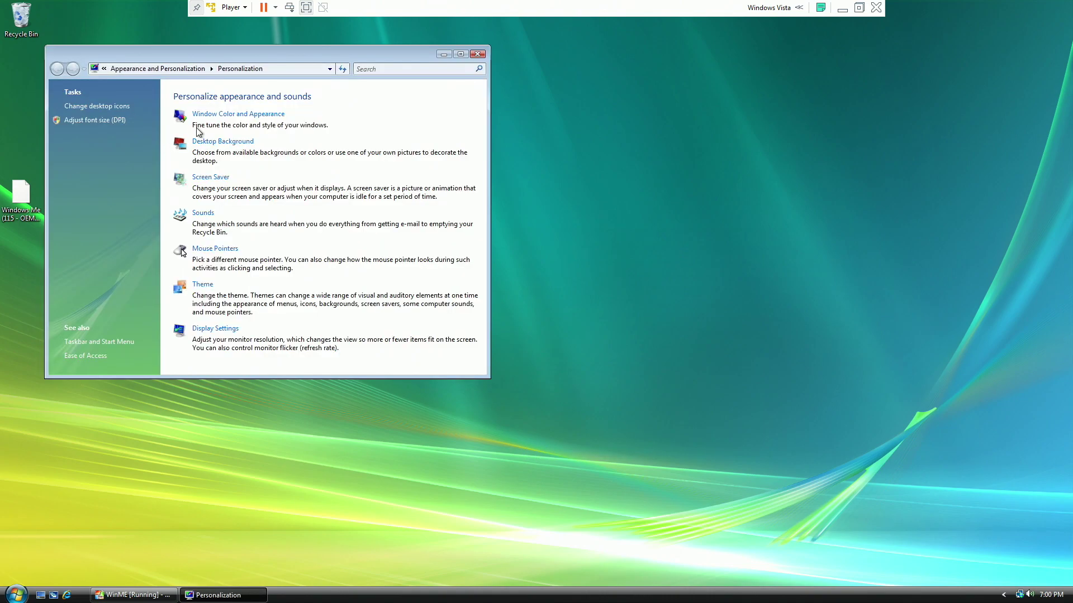
click(212, 115)
key(Escape)
Step: Bring the WinME VM window forward and reset the machine, confirming the reset
click(133, 595)
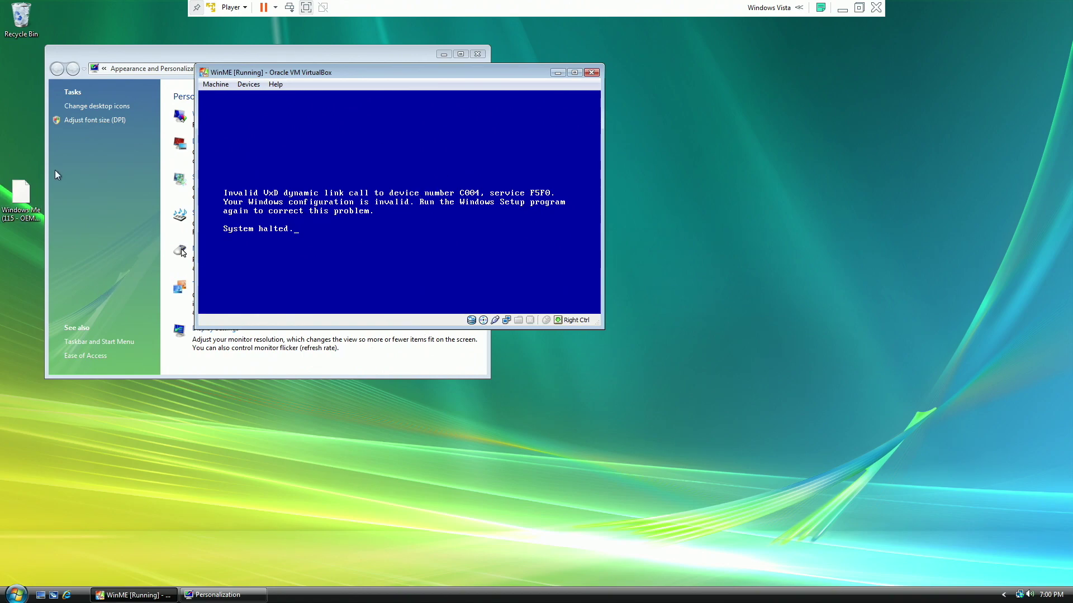
click(216, 84)
click(263, 245)
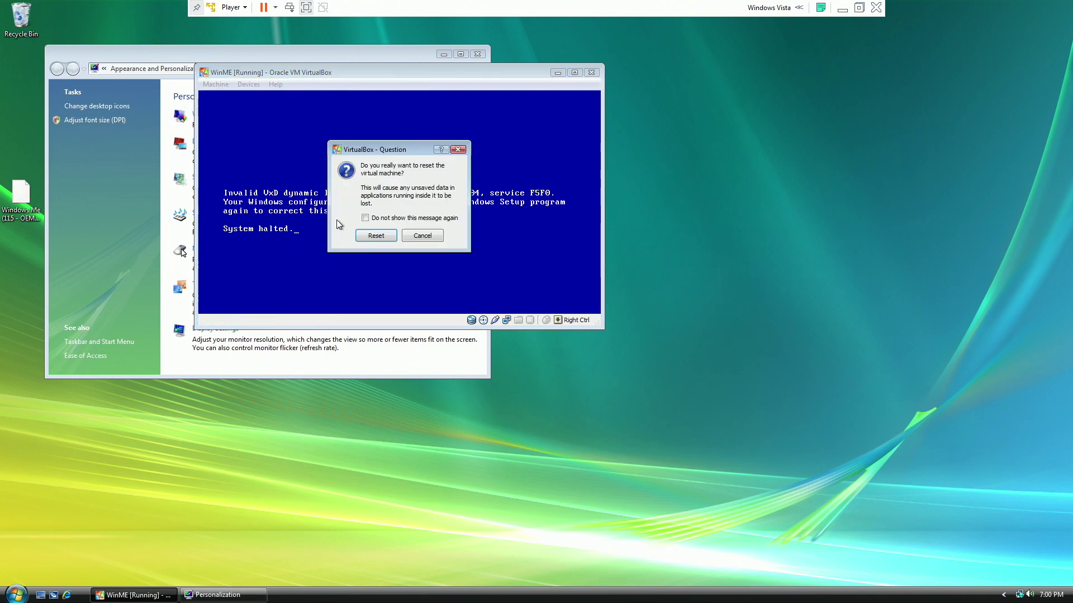
click(364, 234)
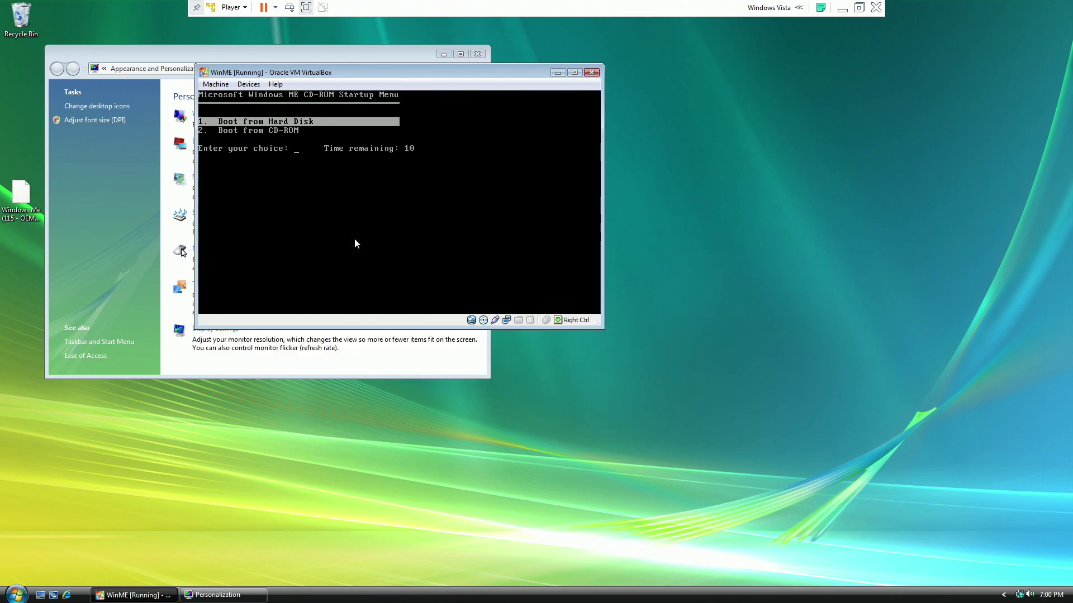
Step: Capture the pointer, boot from the hard disk, and choose '3. Safe mode' for Windows ME
click(355, 239)
click(380, 269)
key(Return)
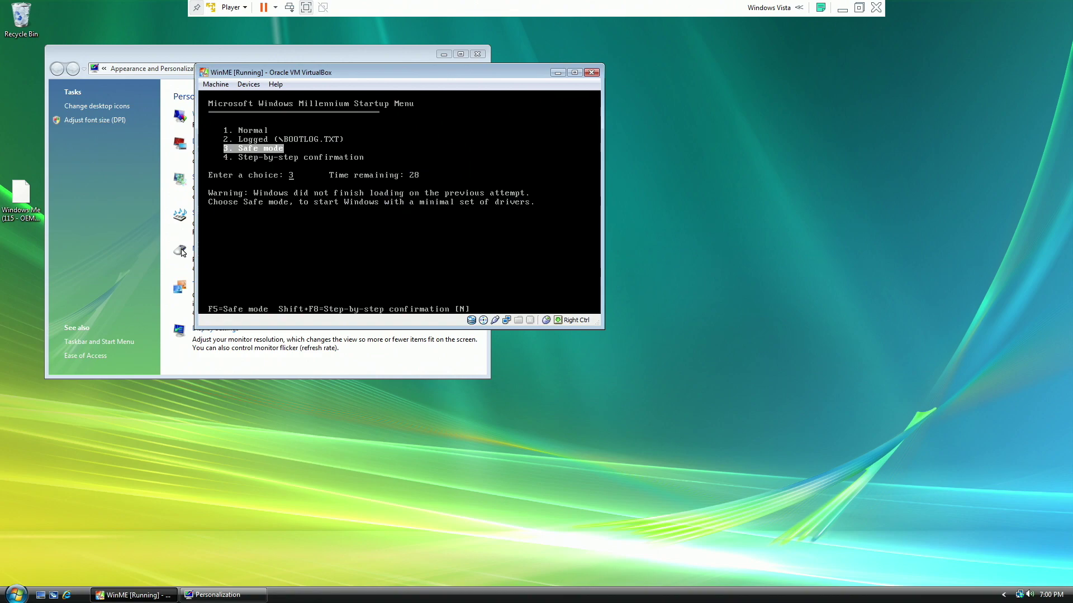
key(Return)
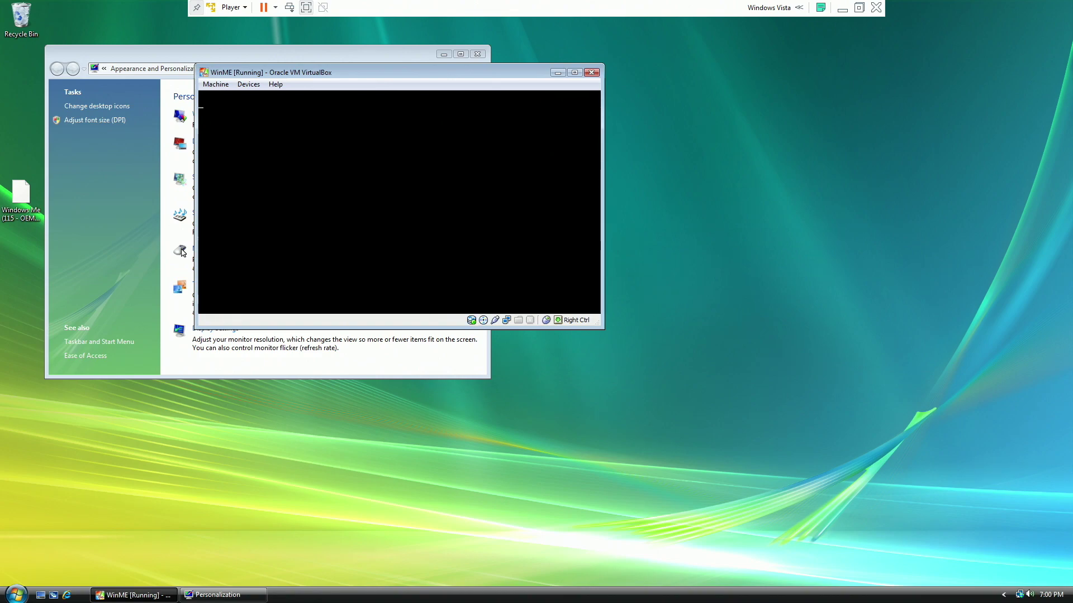
Step: Enlarge the WinME window, capture the pointer while Safe mode loads, then release it with Right Ctrl
click(397, 240)
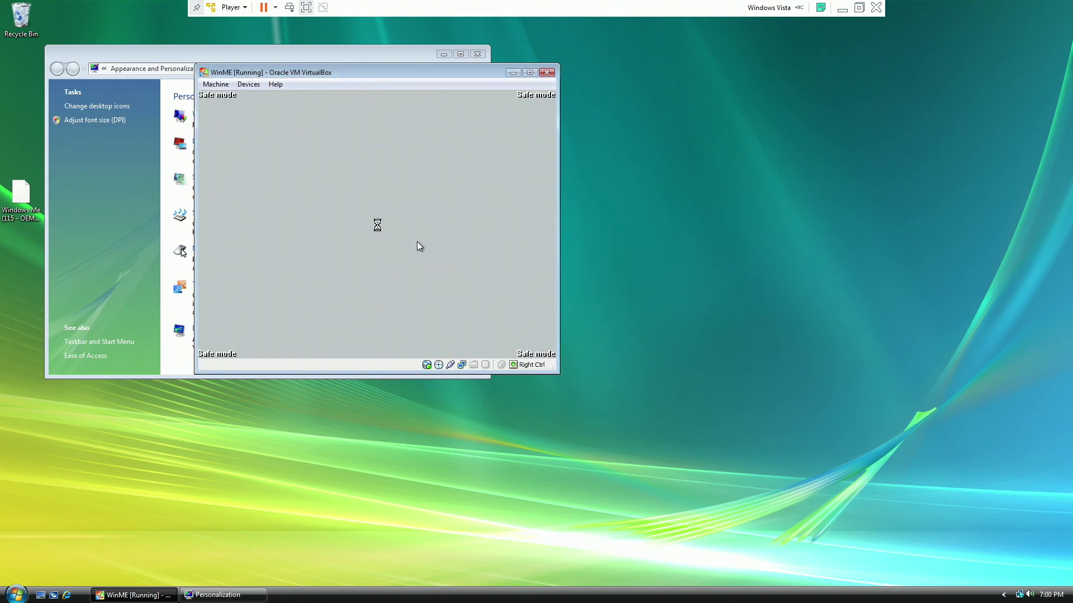
drag(553, 369, 788, 481)
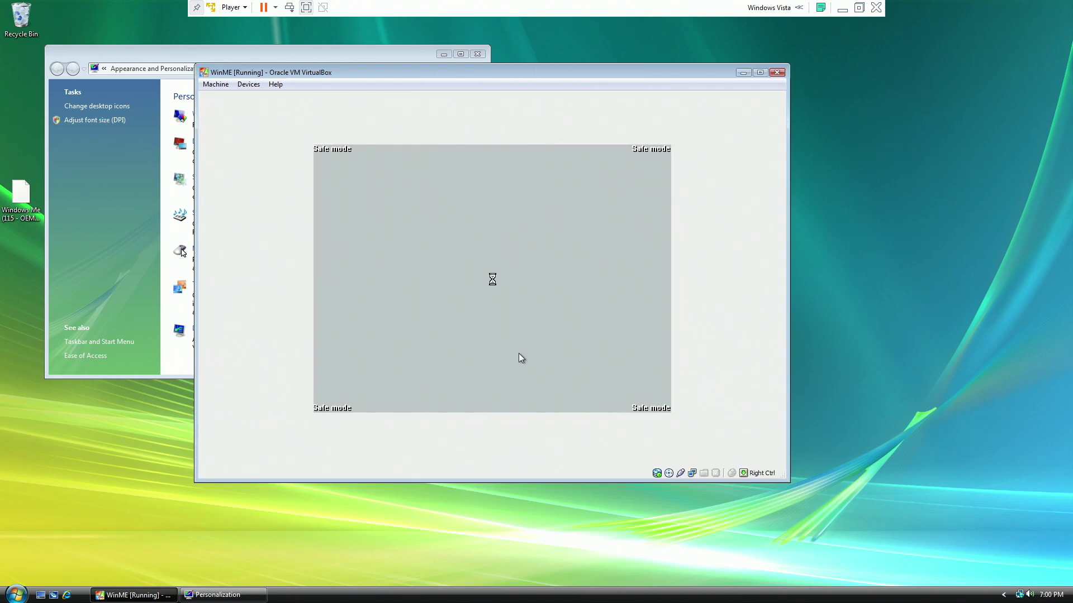
click(493, 306)
click(468, 344)
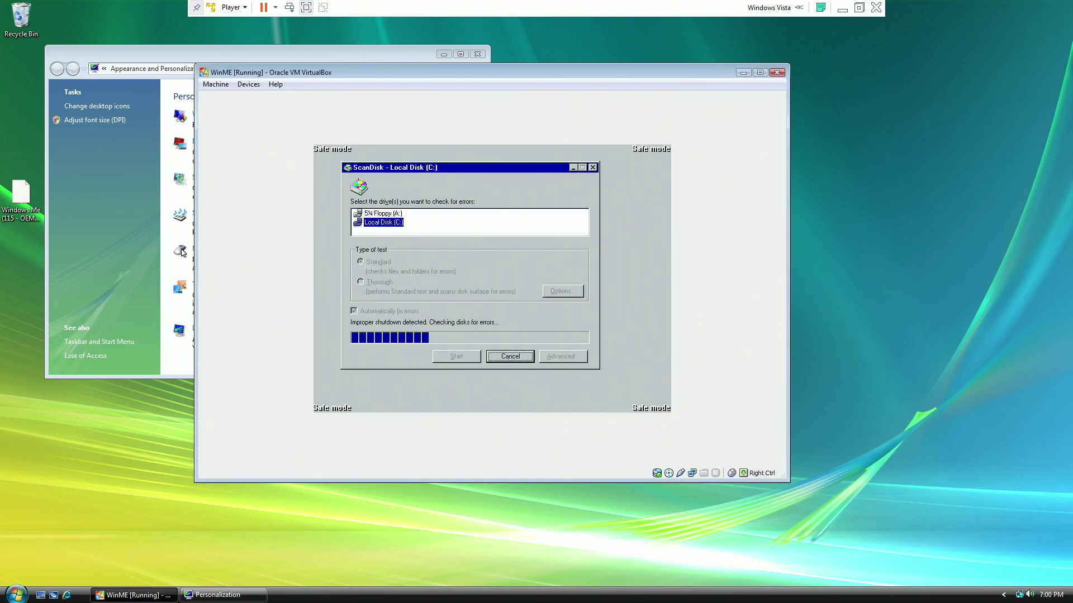
click(492, 316)
click(468, 344)
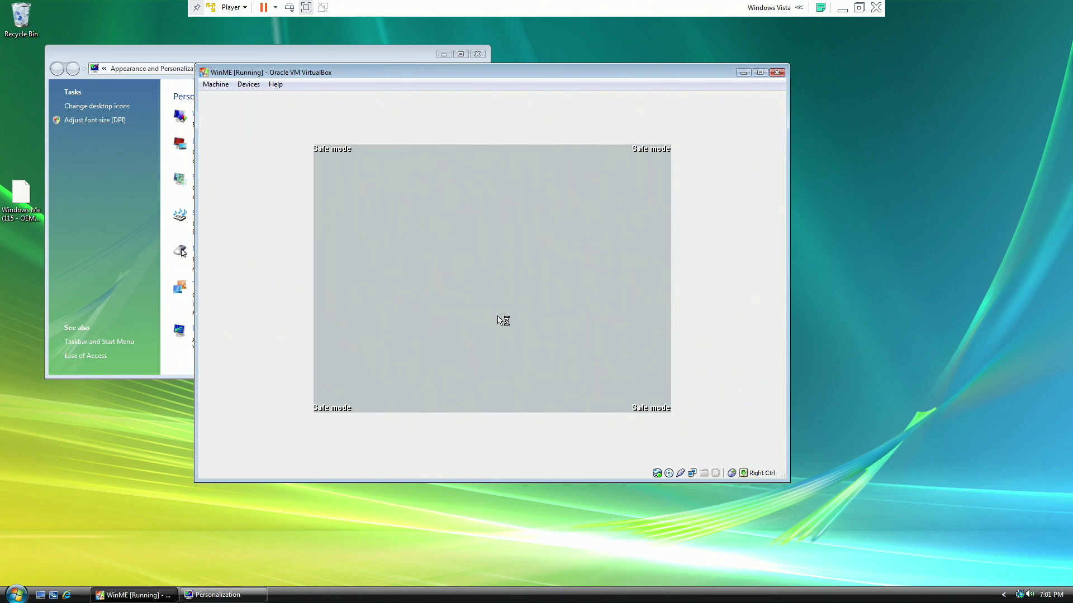
key(Control_R)
Step: Open and close the Vista Start menu, then minimize the Vista guest to the Windows 10 desktop
click(134, 451)
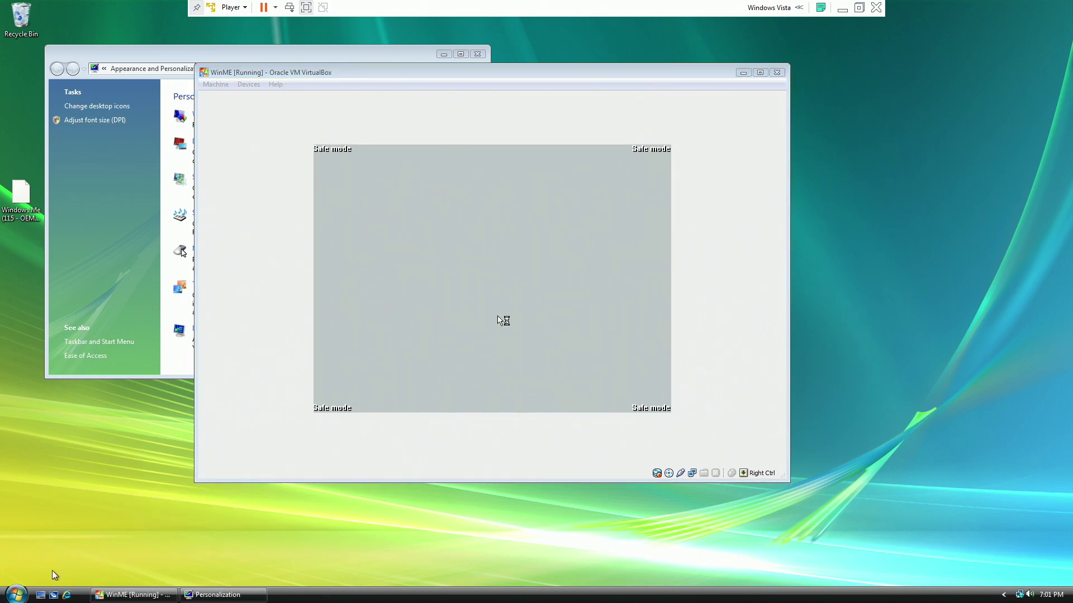
click(16, 594)
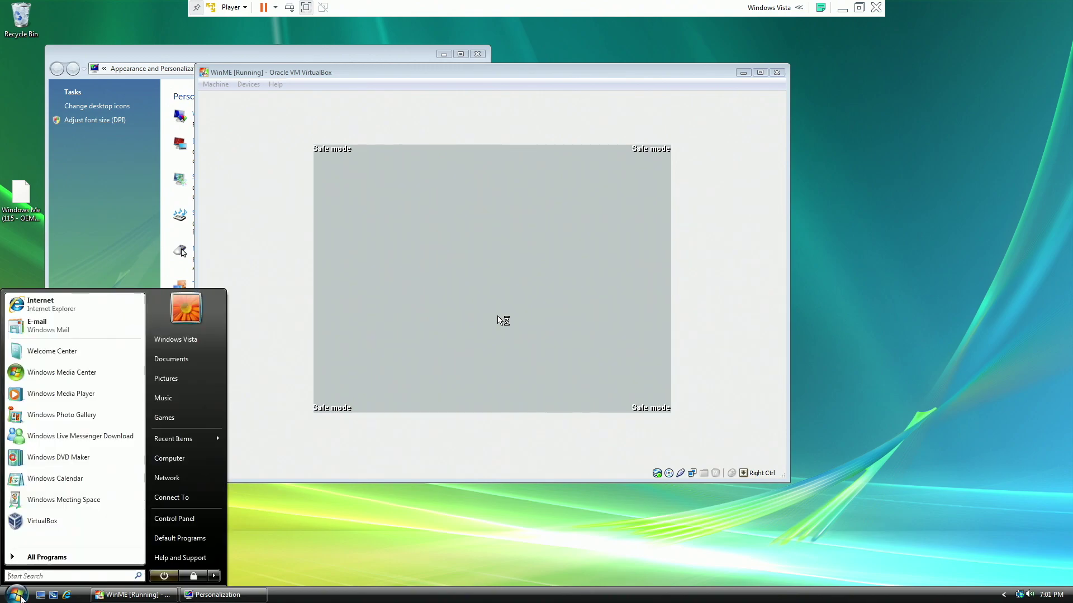
click(474, 525)
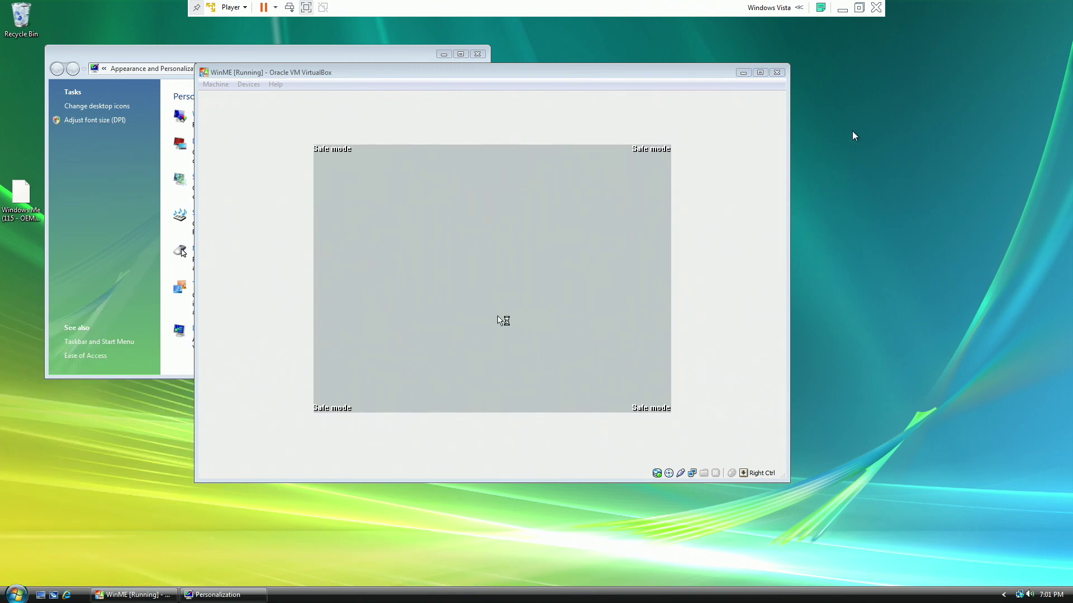
click(842, 9)
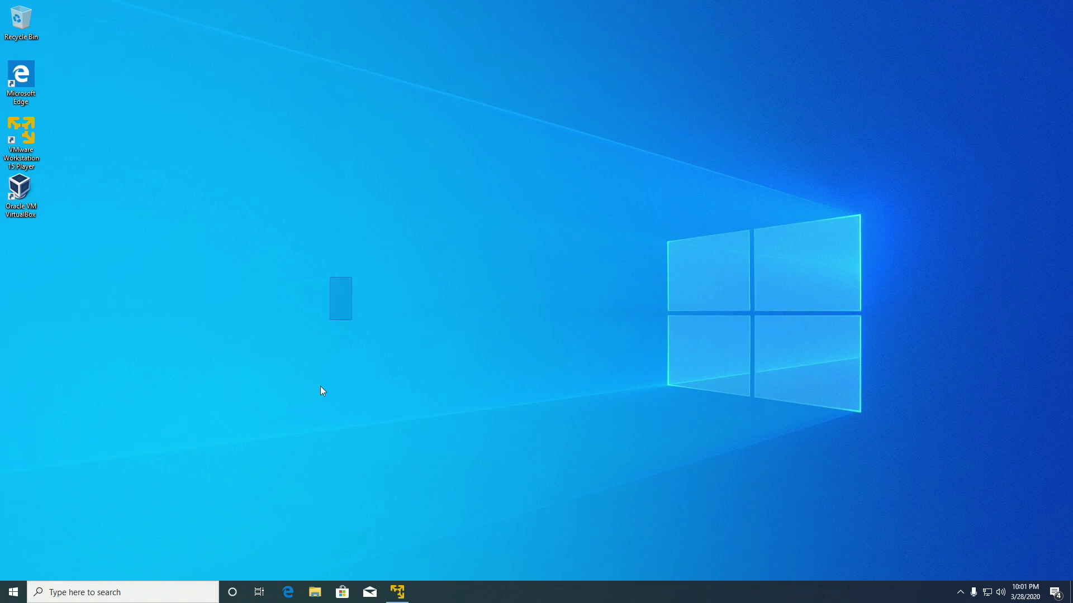
drag(518, 388, 371, 395)
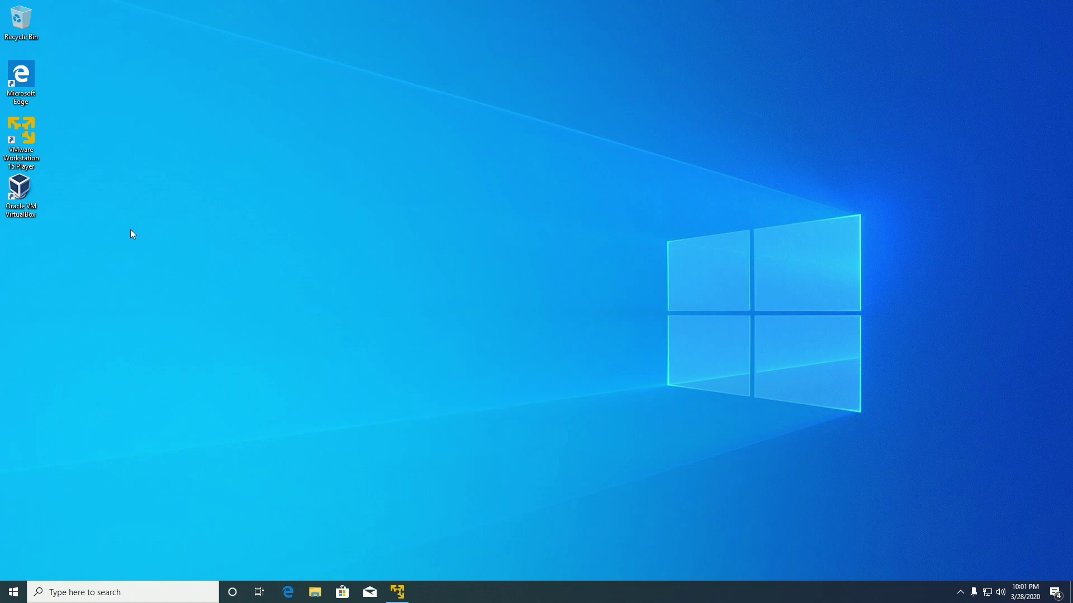
Step: Restore the full-screen Vista guest and capture the pointer into the WinME VM
click(397, 592)
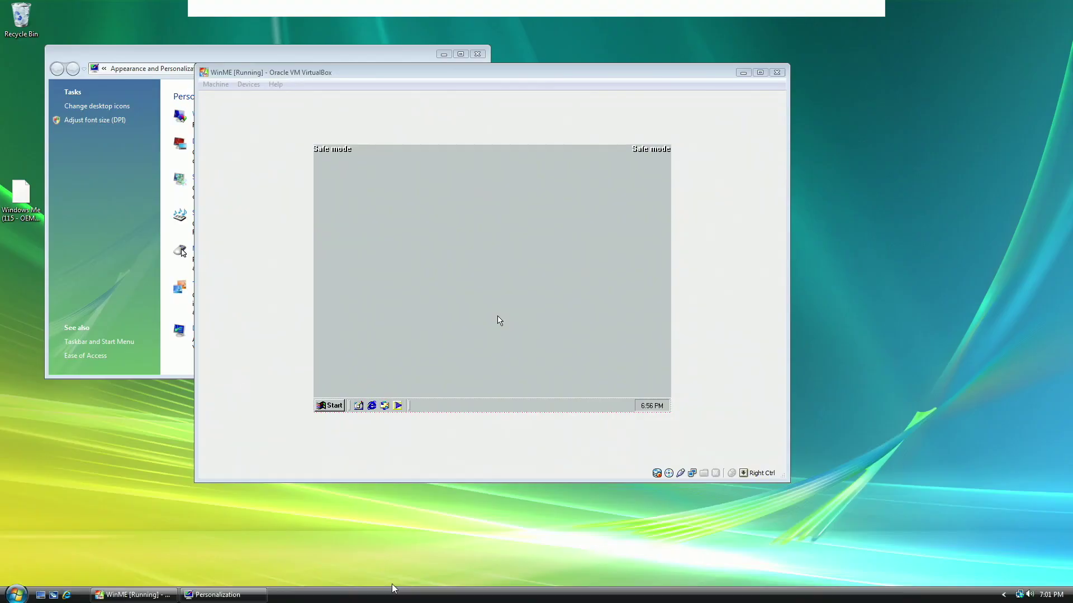
click(481, 352)
click(464, 343)
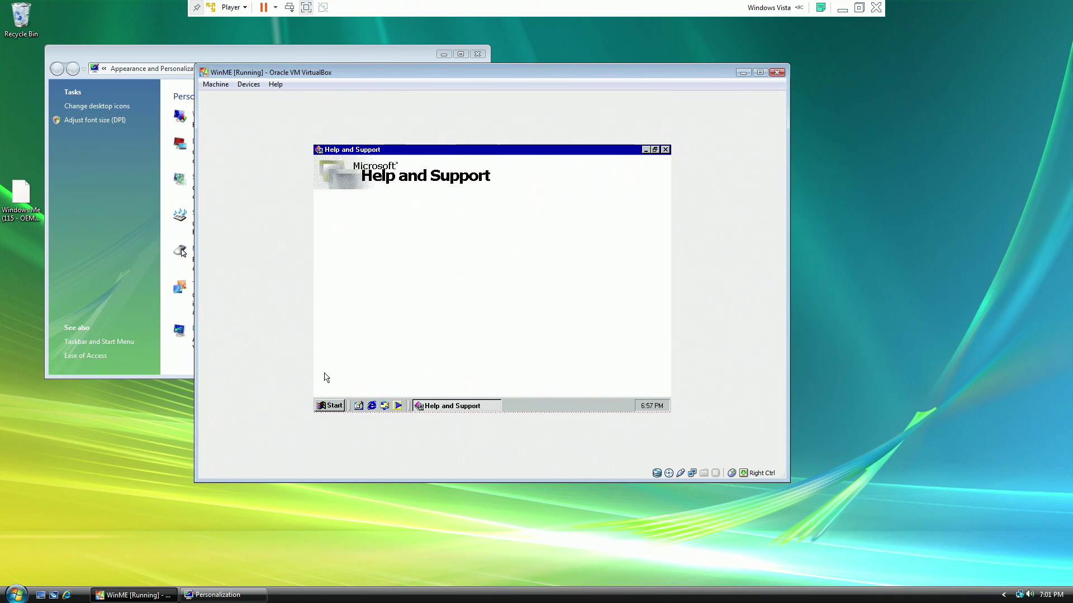
Step: Press Ctrl+Alt+Delete, then cancel both the host and the Vista security screens
key(ctrl+alt+Delete)
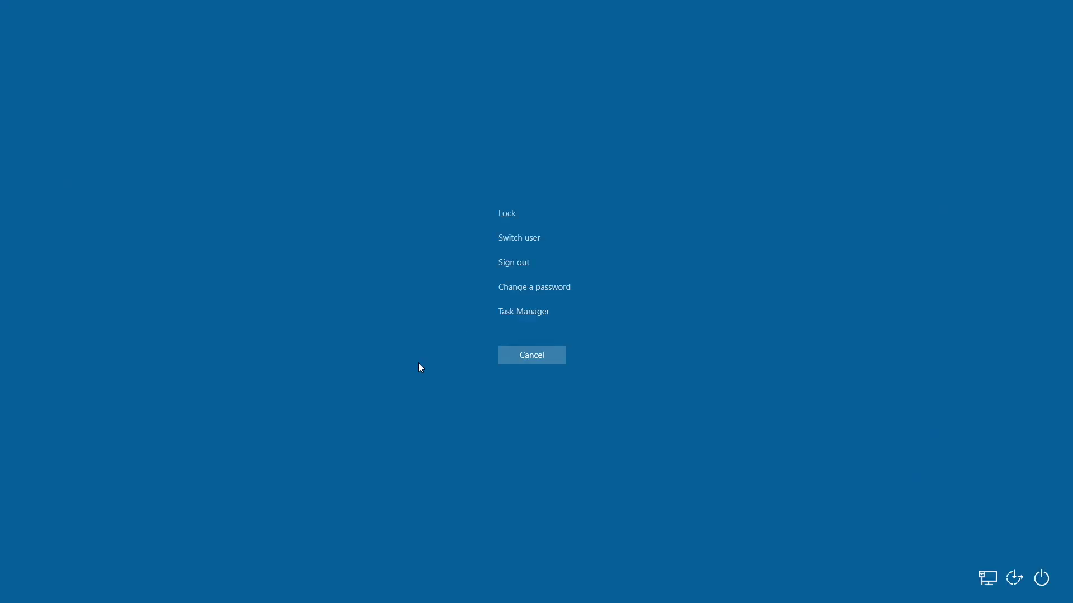
click(525, 357)
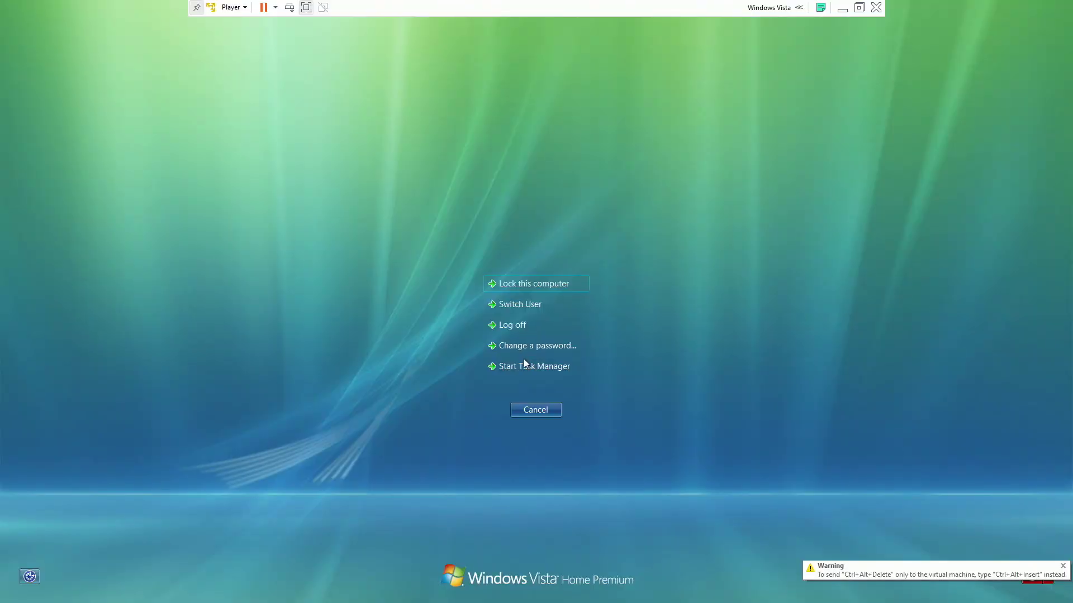
click(532, 410)
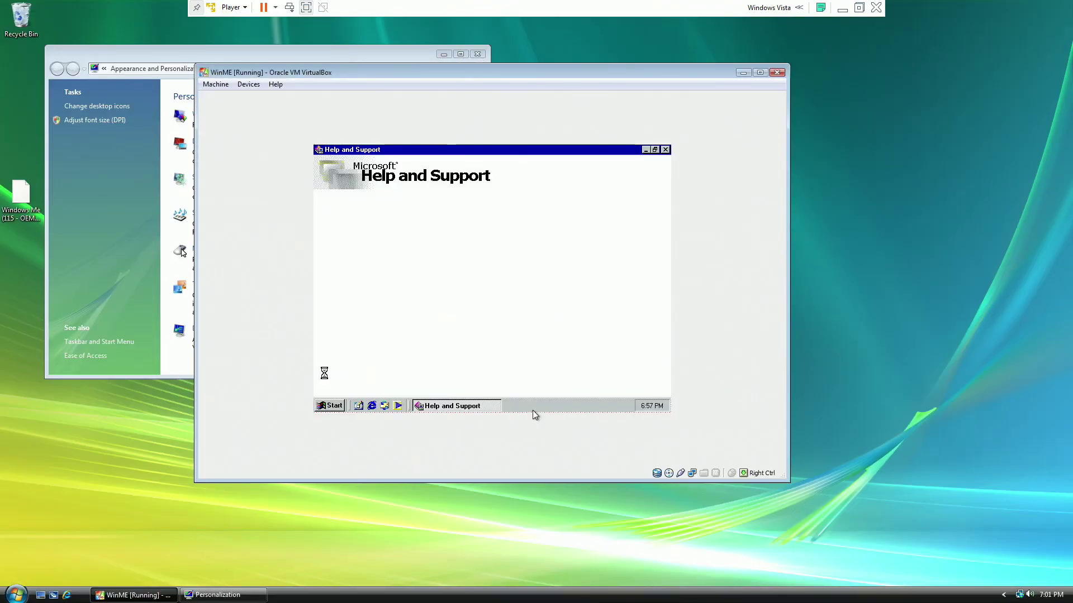
Step: Recapture the pointer in the WinME guest and close Help and Support from its taskbar button
click(534, 384)
key(Return)
right_click(439, 405)
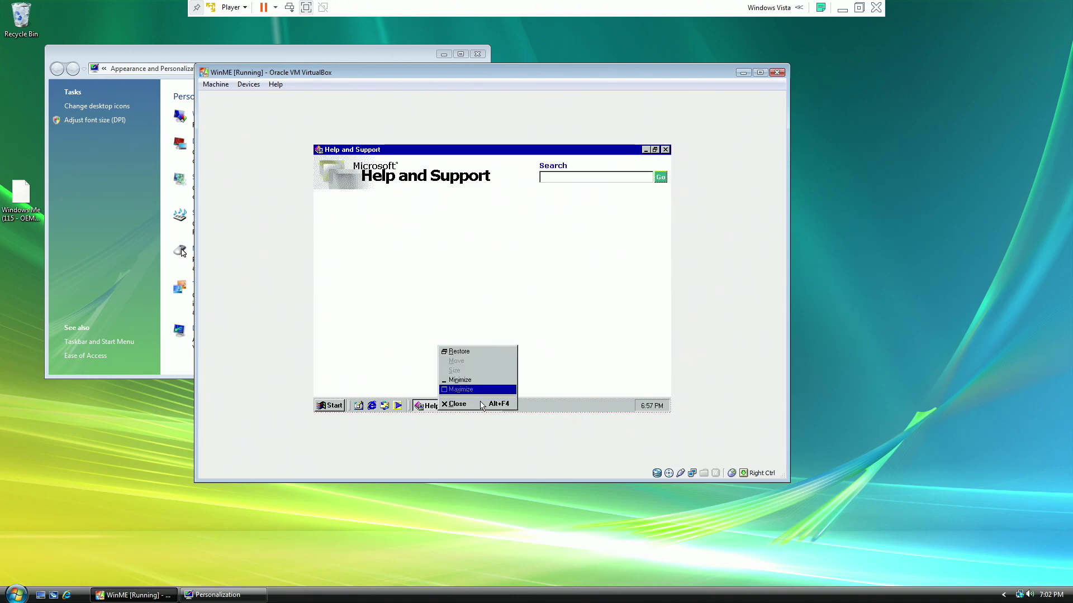
click(482, 404)
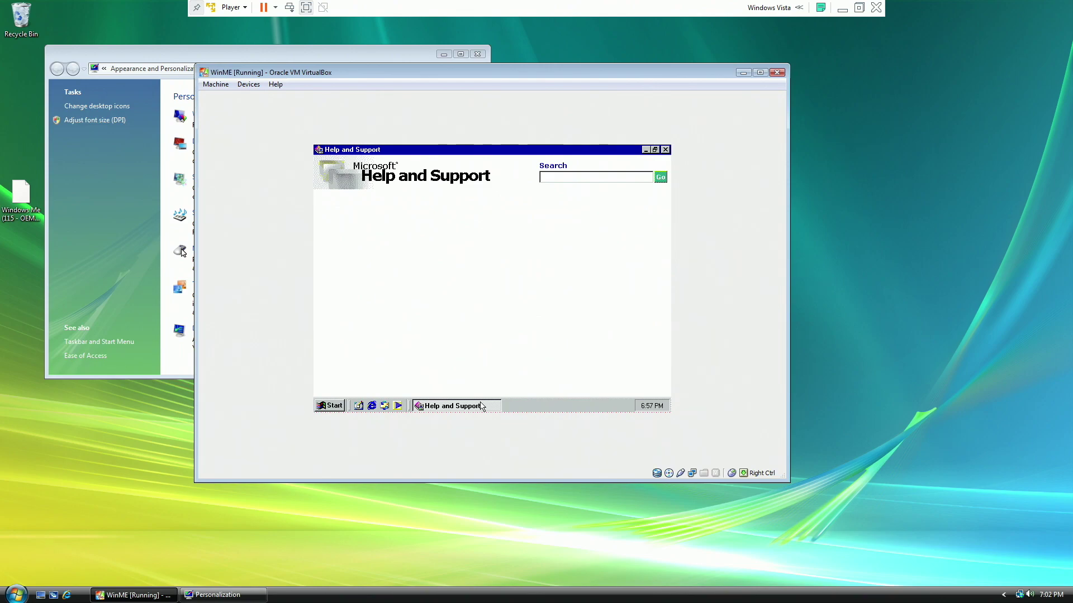